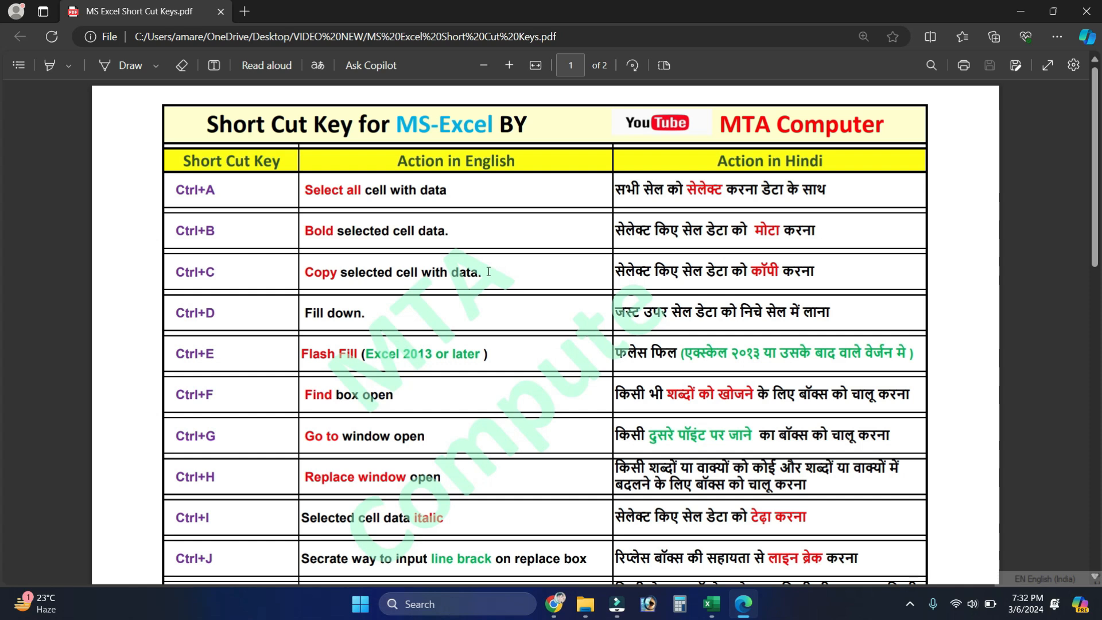
- Switch to the EXCEL.xlsx workbook in Excel and select the whole company table on the Data sheet from cell D11
scroll(489, 272, down, 1)
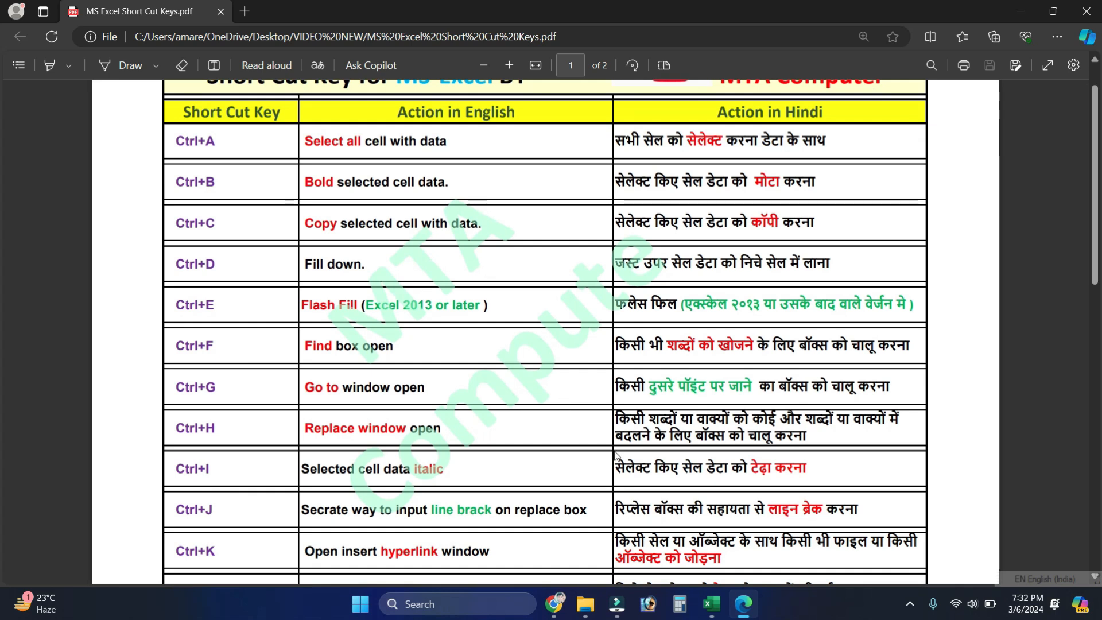
click(711, 604)
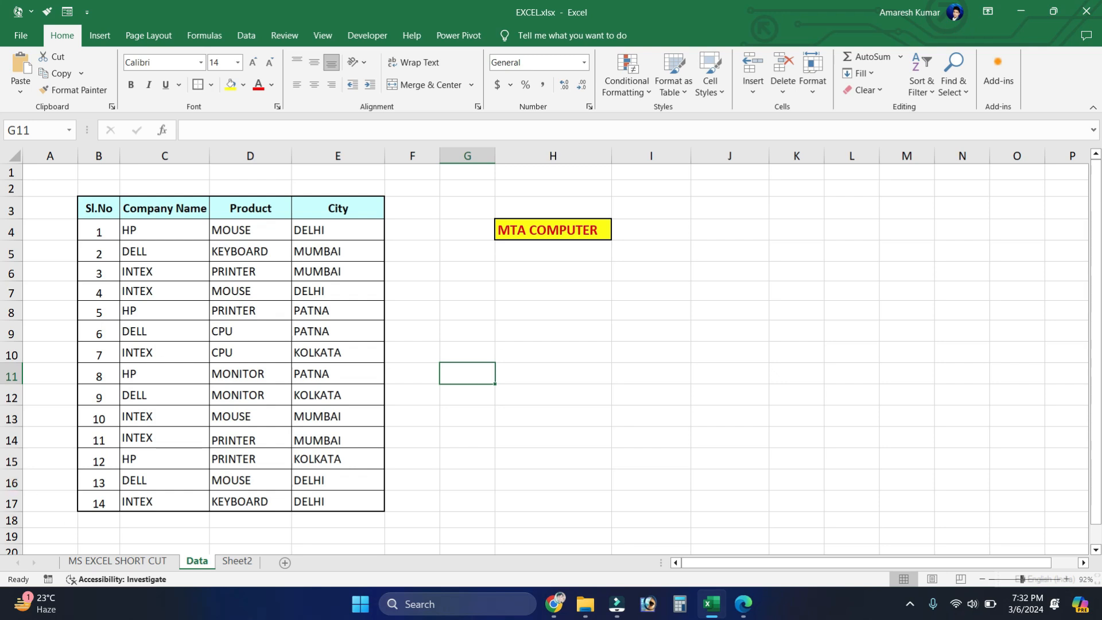
click(162, 360)
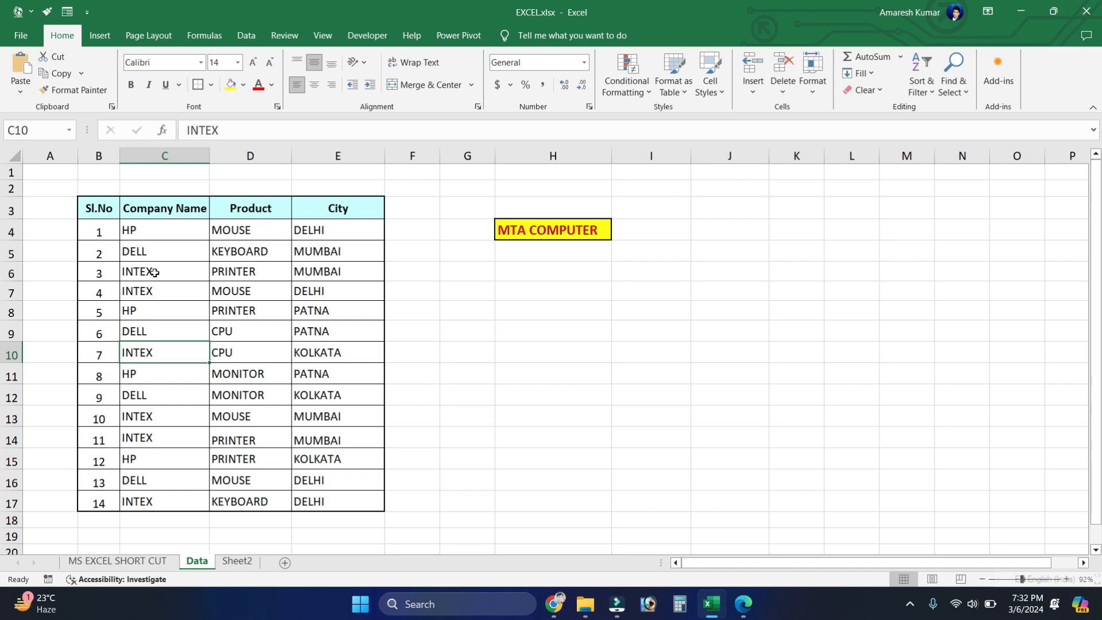
scroll(154, 272, up, 1)
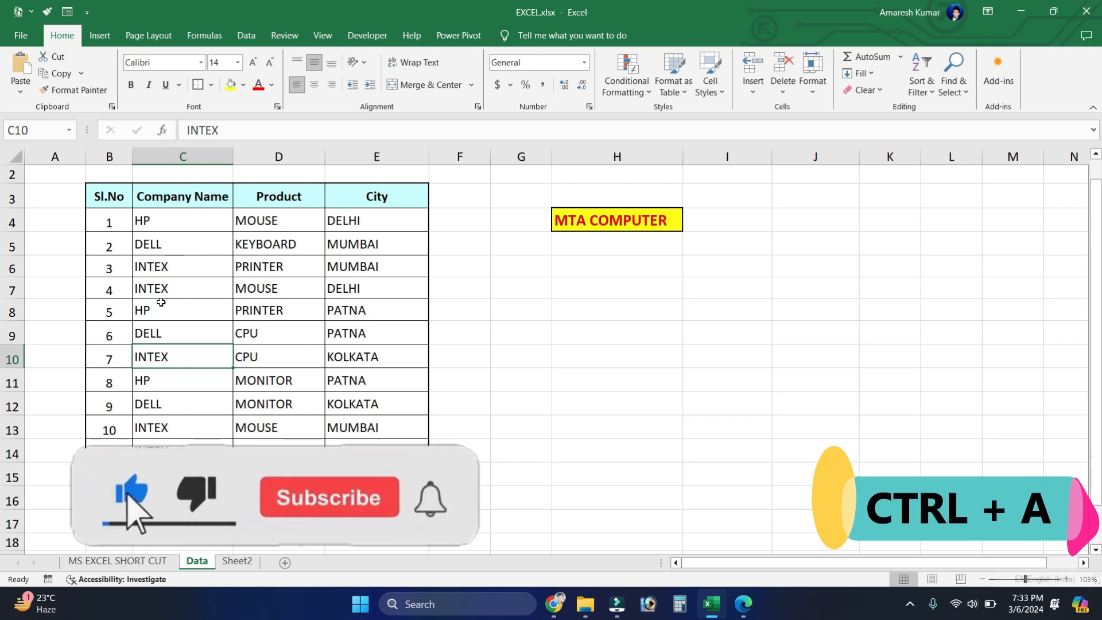
drag(126, 193, 376, 524)
click(270, 381)
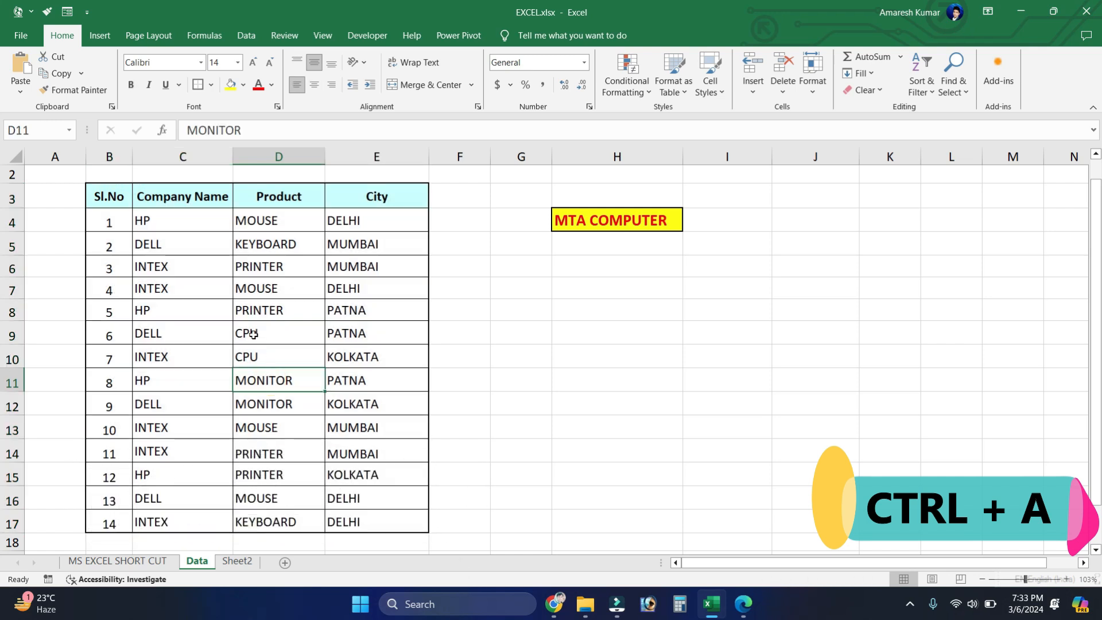
key(ctrl+a)
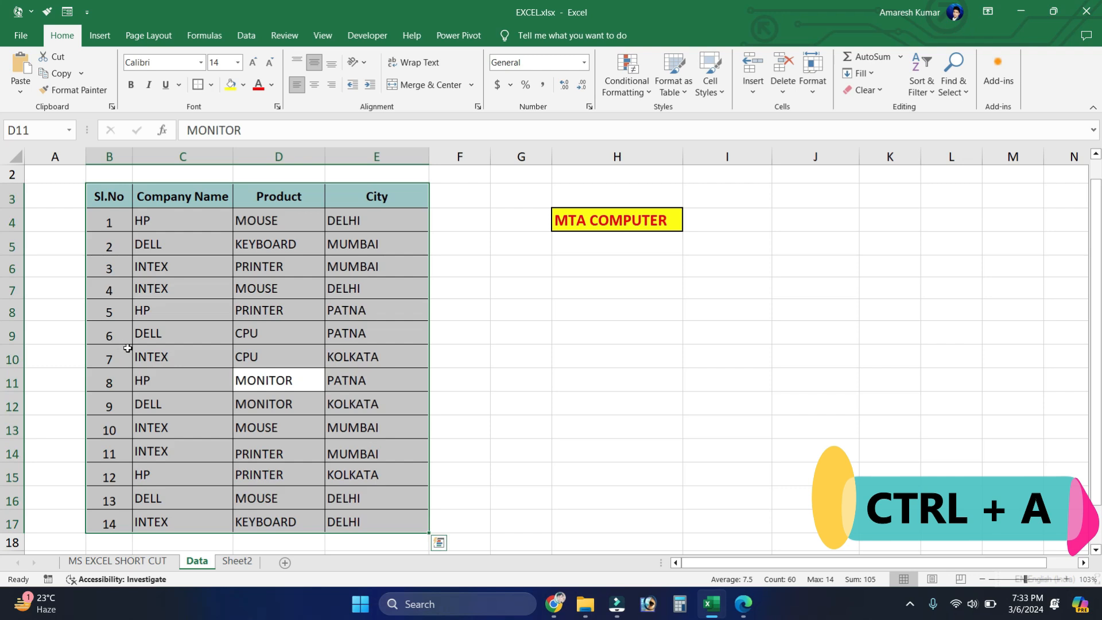
- Select the entire worksheet starting from the empty cell G8 outside the table
click(538, 332)
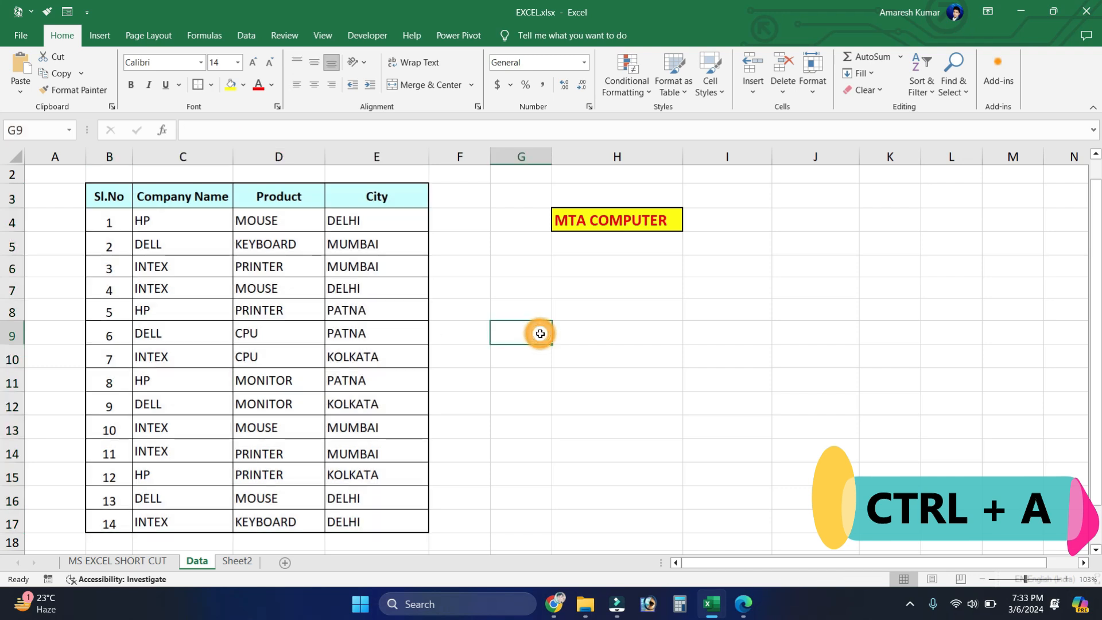
click(530, 302)
key(ctrl+a)
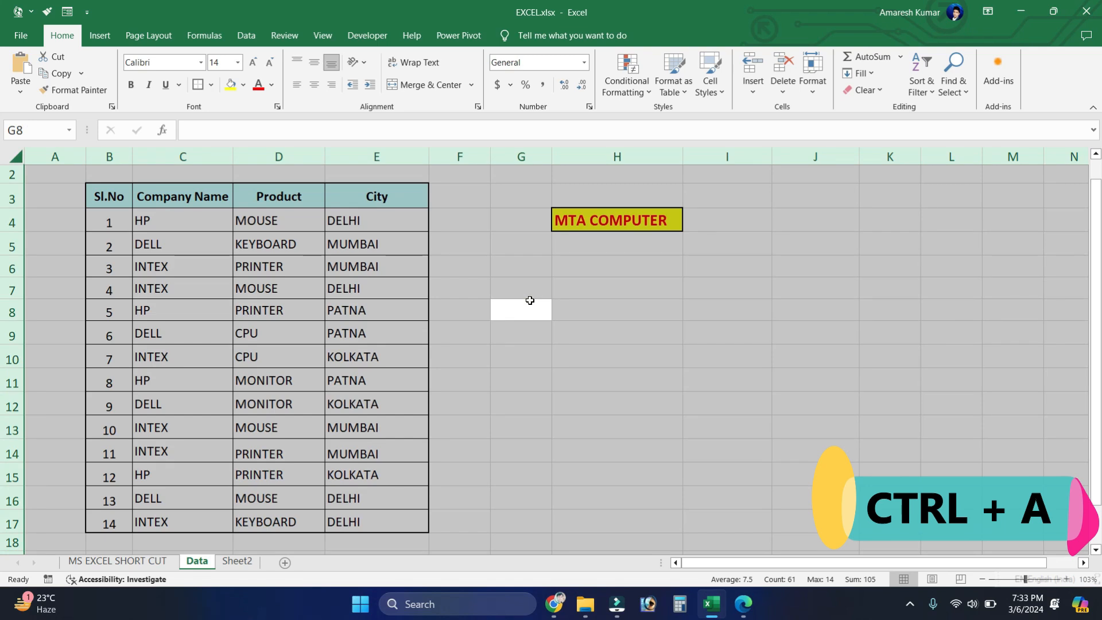
- Select the whole table from cell C8, extend the selection to the entire worksheet, and return to C8 alone
click(224, 292)
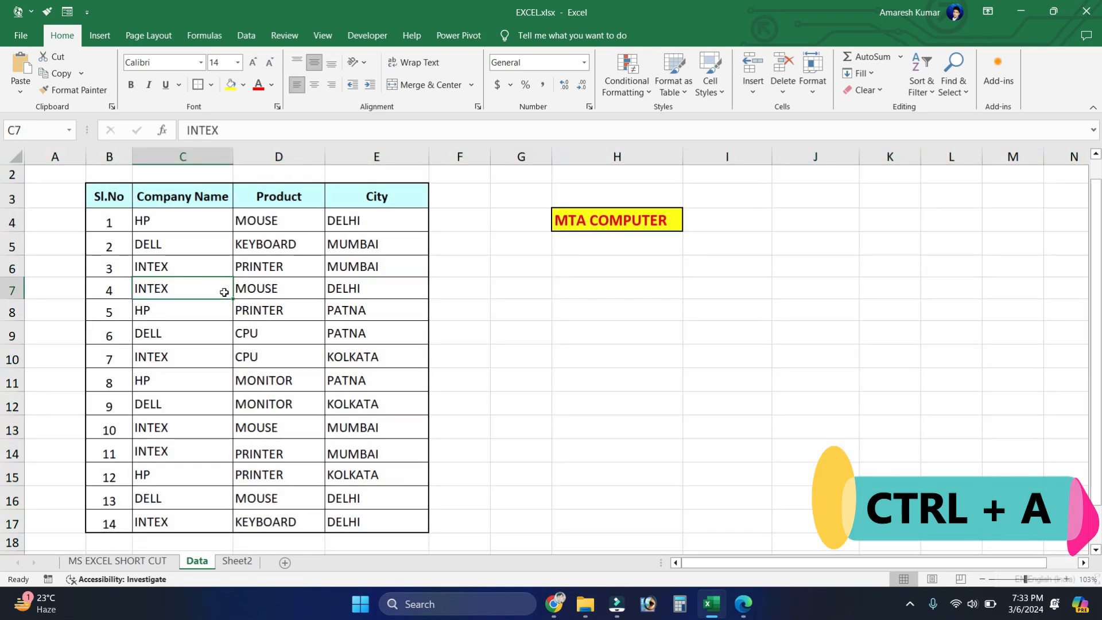
click(185, 313)
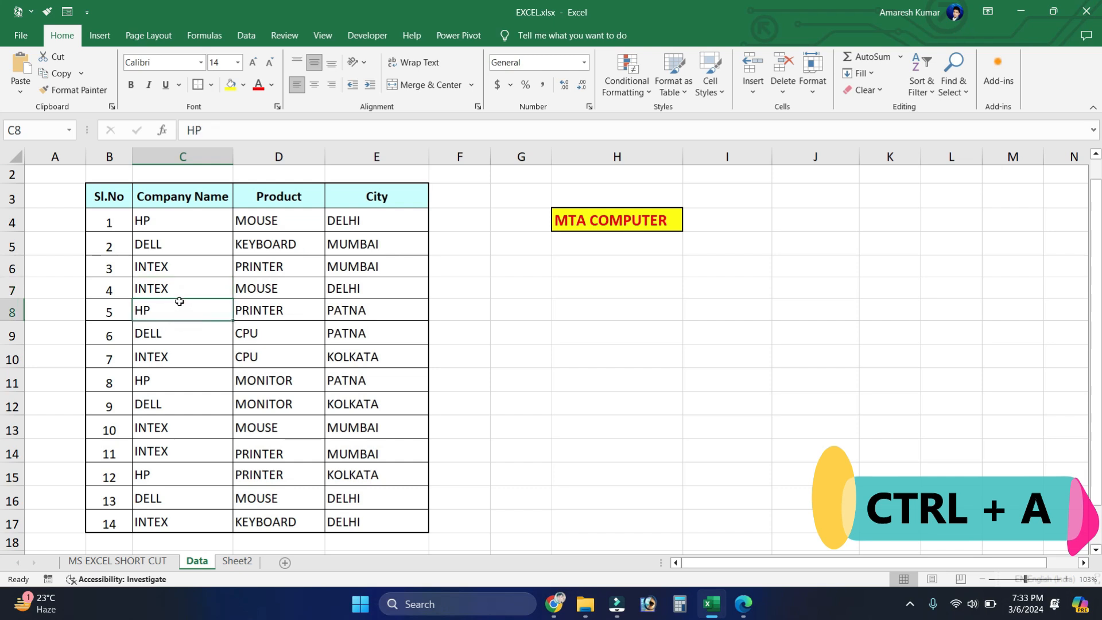
key(ctrl+a)
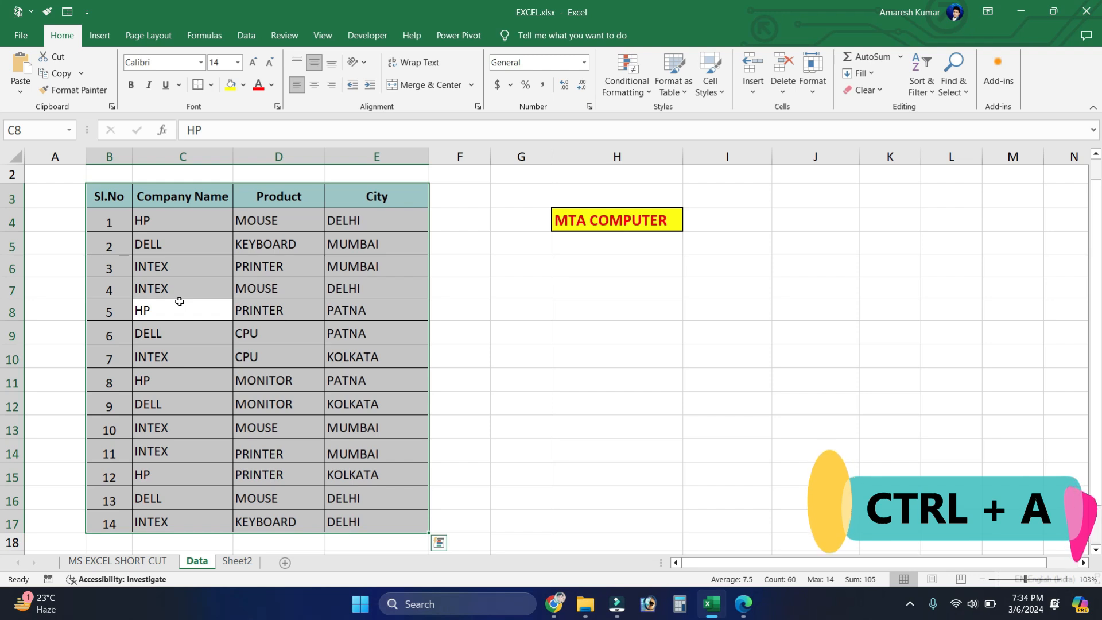
key(ctrl+a)
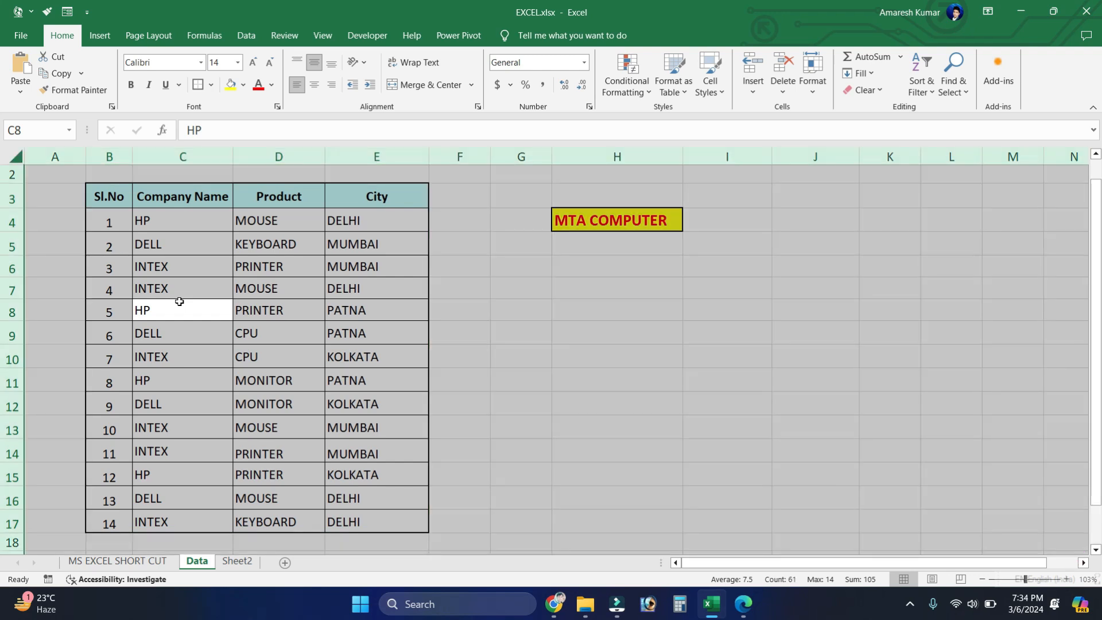
click(221, 315)
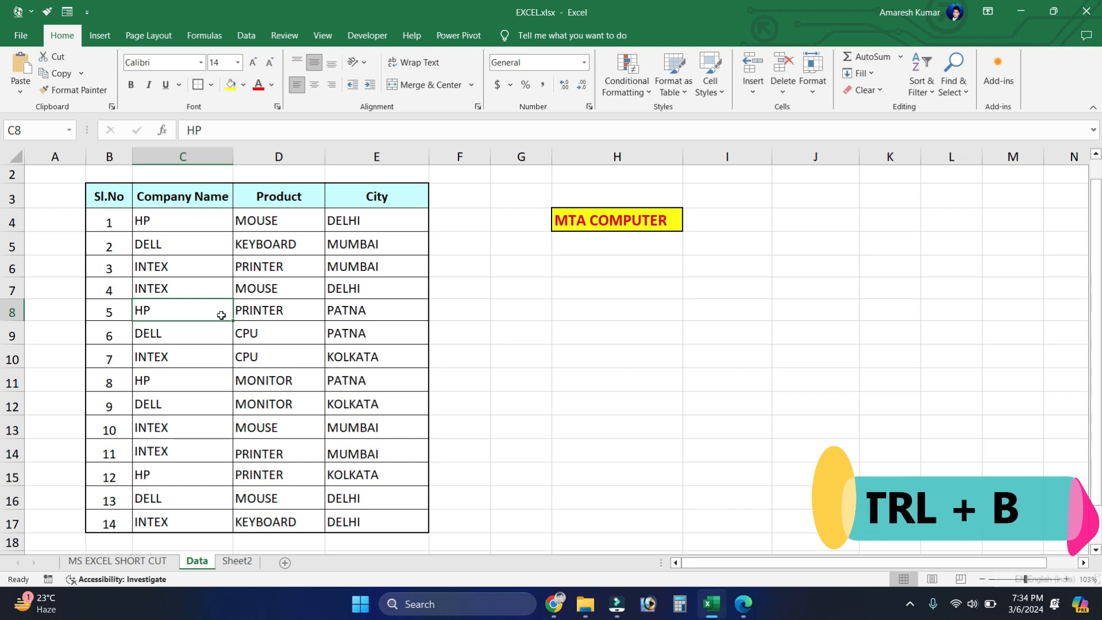
- Make the table row for serial number 2, cells B5:E5, bold
click(115, 246)
drag(115, 246, 362, 244)
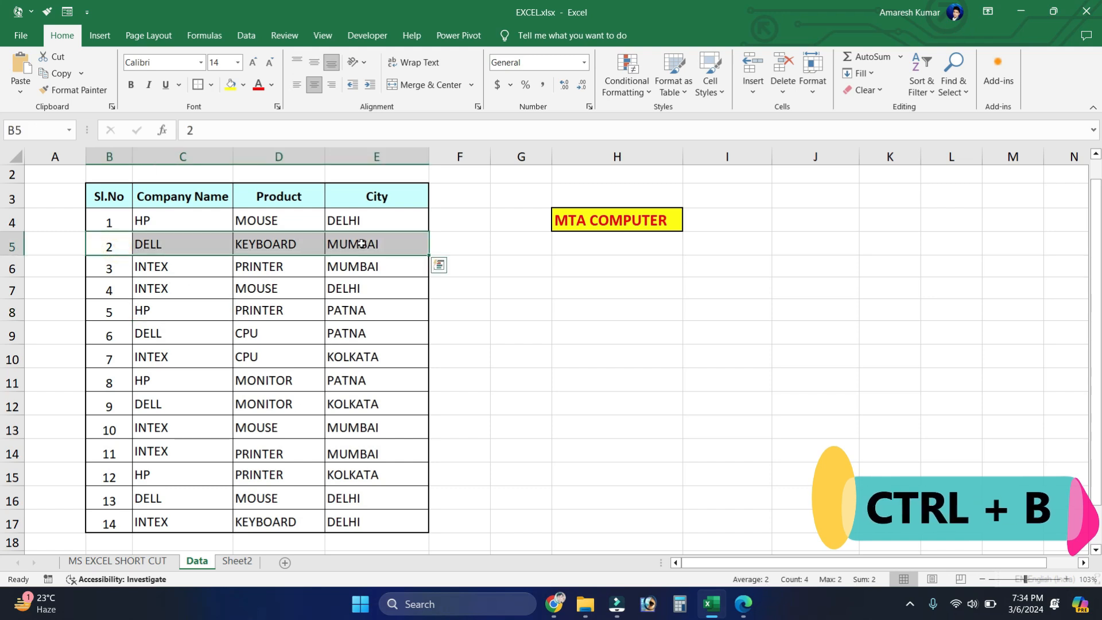
key(ctrl+b)
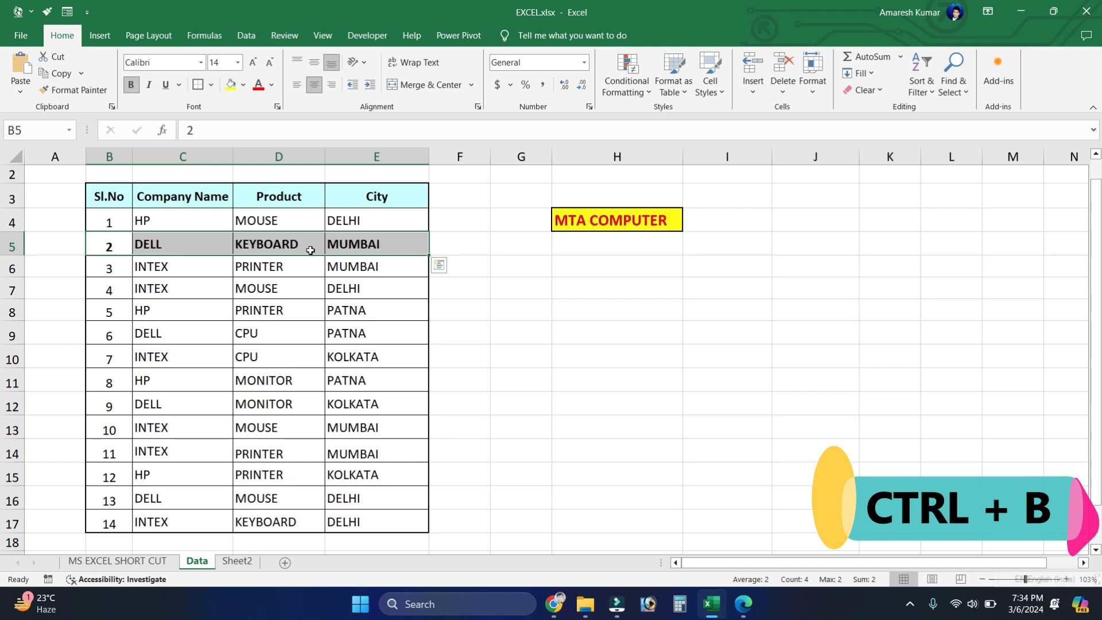
key(ctrl+c)
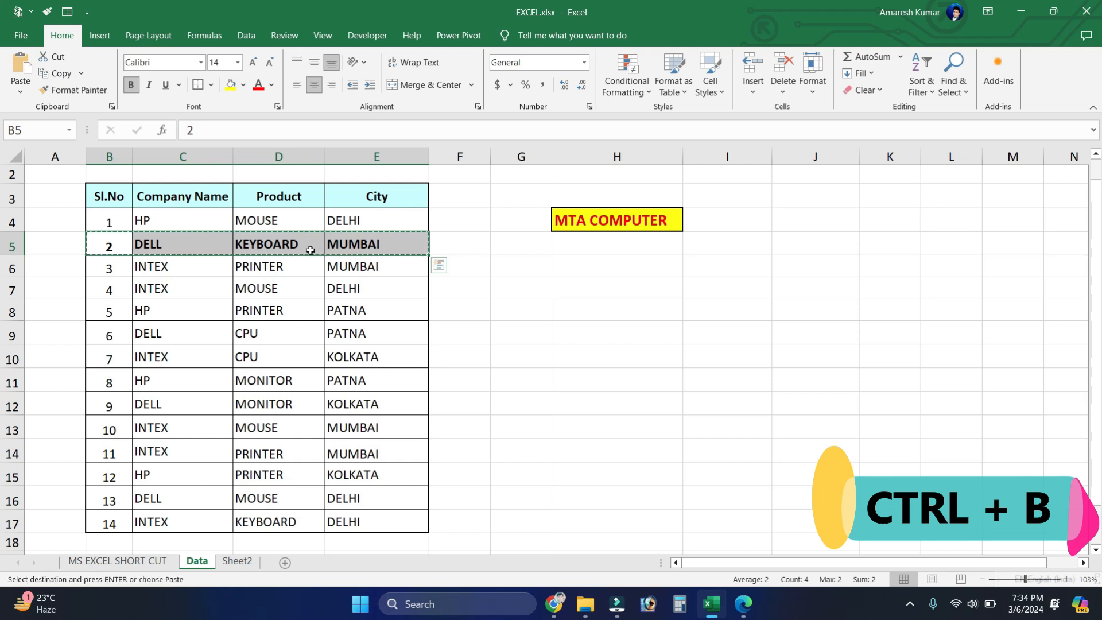
key(Escape)
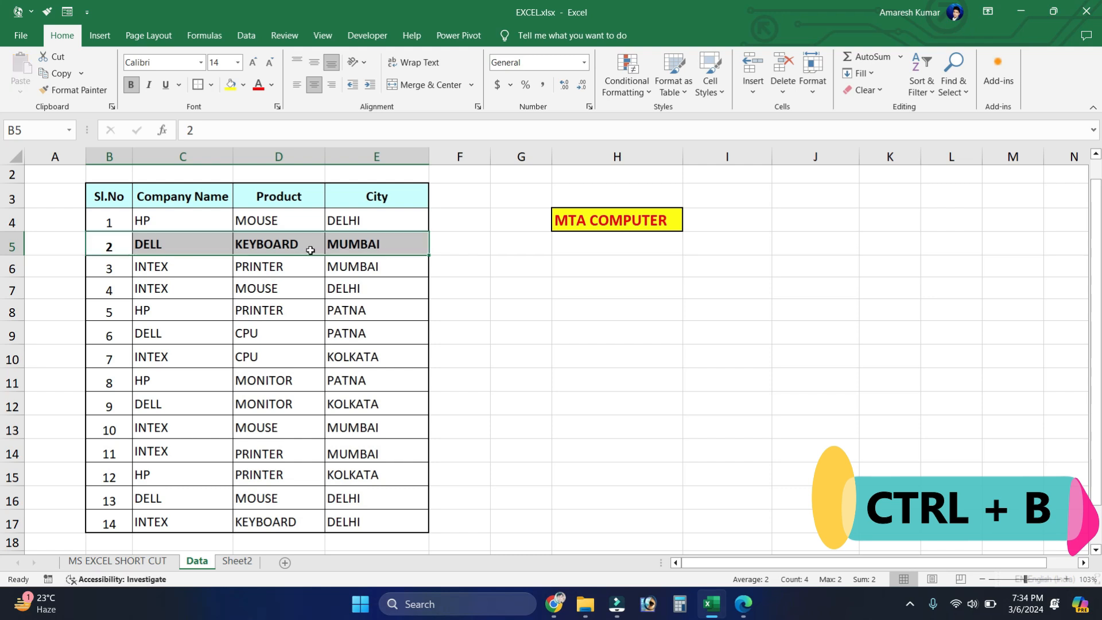
- Remove the bold formatting from cells B5:E5, reapply it once, and remove it again
key(ctrl+b)
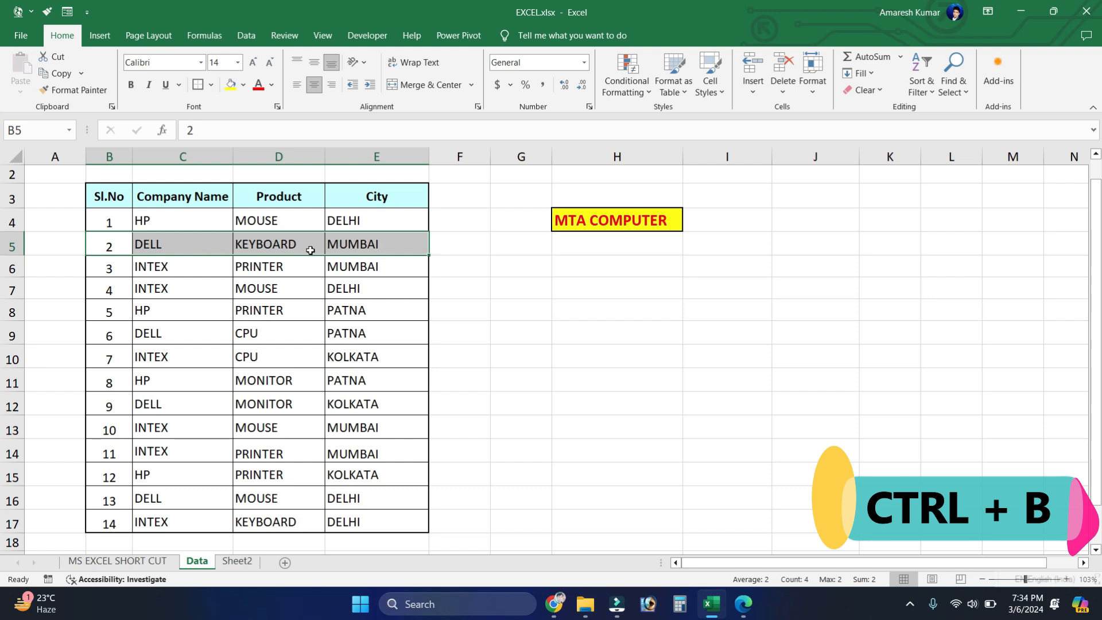
key(ctrl+b)
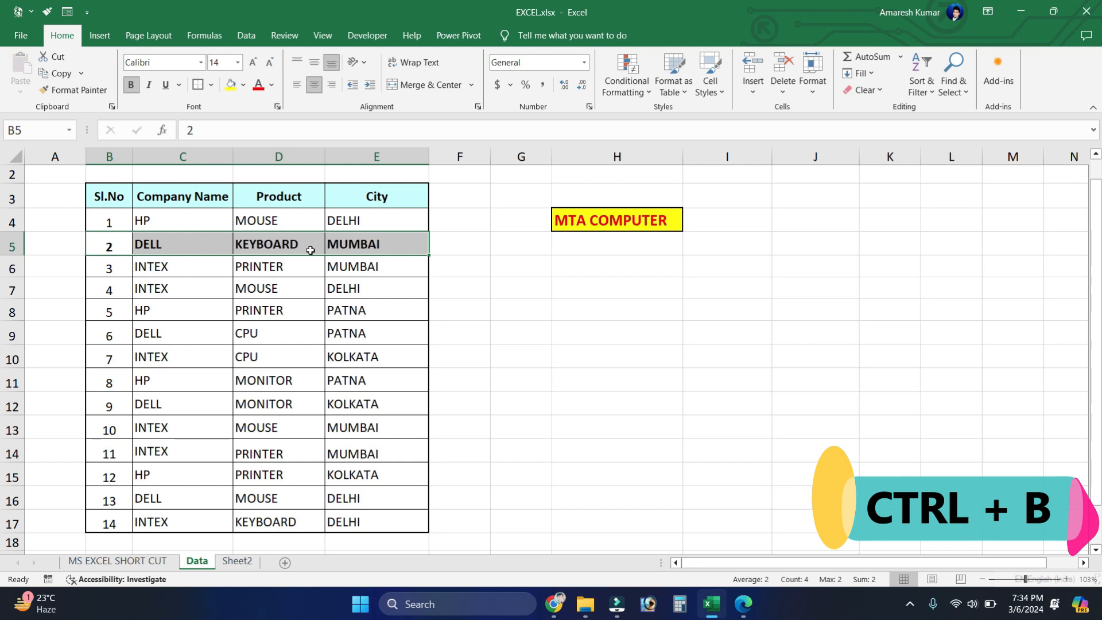
key(ctrl+b)
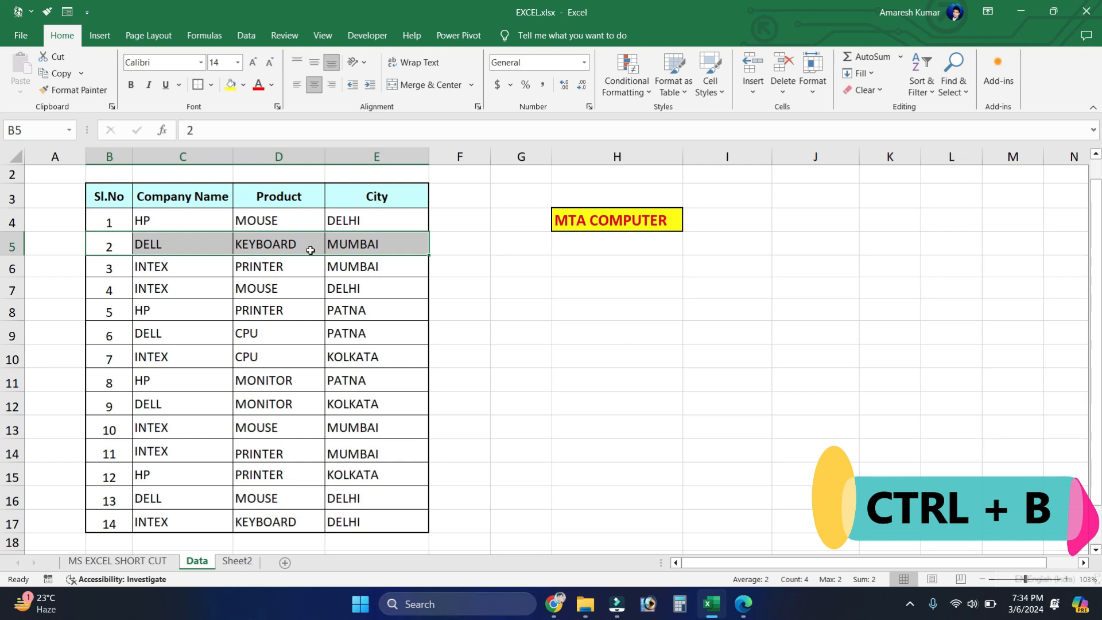
click(189, 293)
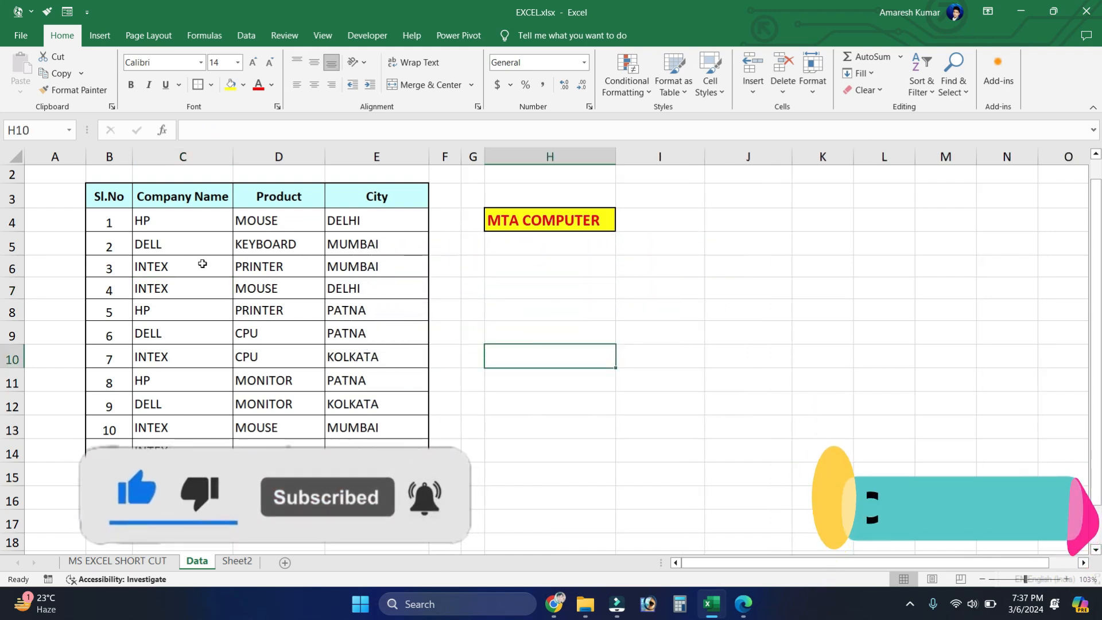
- Select the complete company table, cells B3:E17, and copy it
drag(109, 197, 356, 518)
click(357, 520)
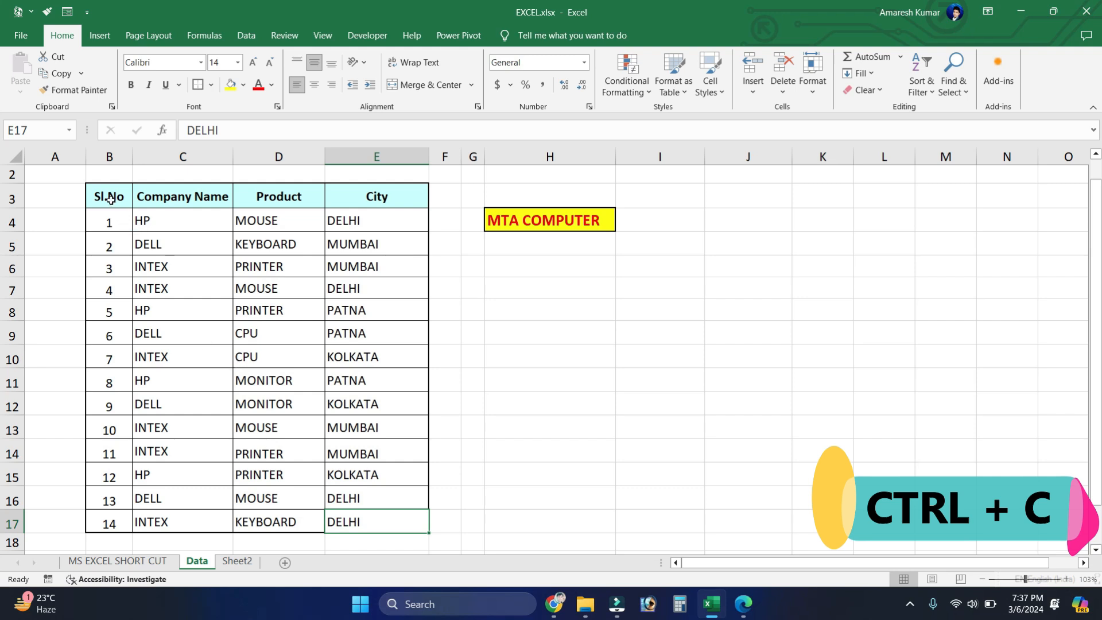
drag(110, 200, 109, 225)
drag(159, 275, 330, 374)
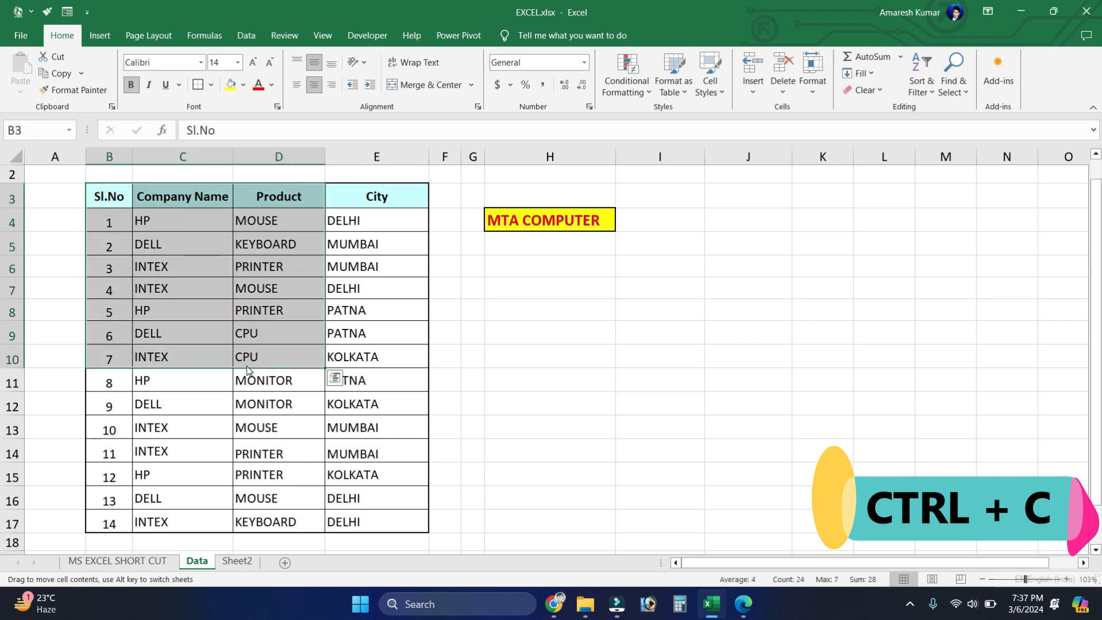
click(247, 356)
key(ctrl+a)
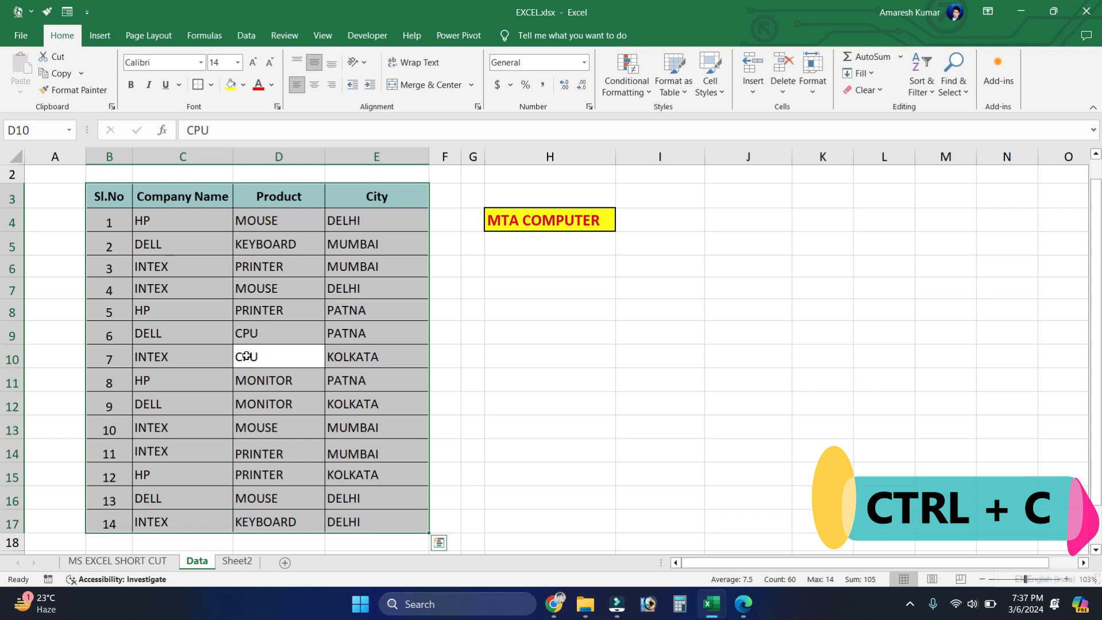
key(ctrl+c)
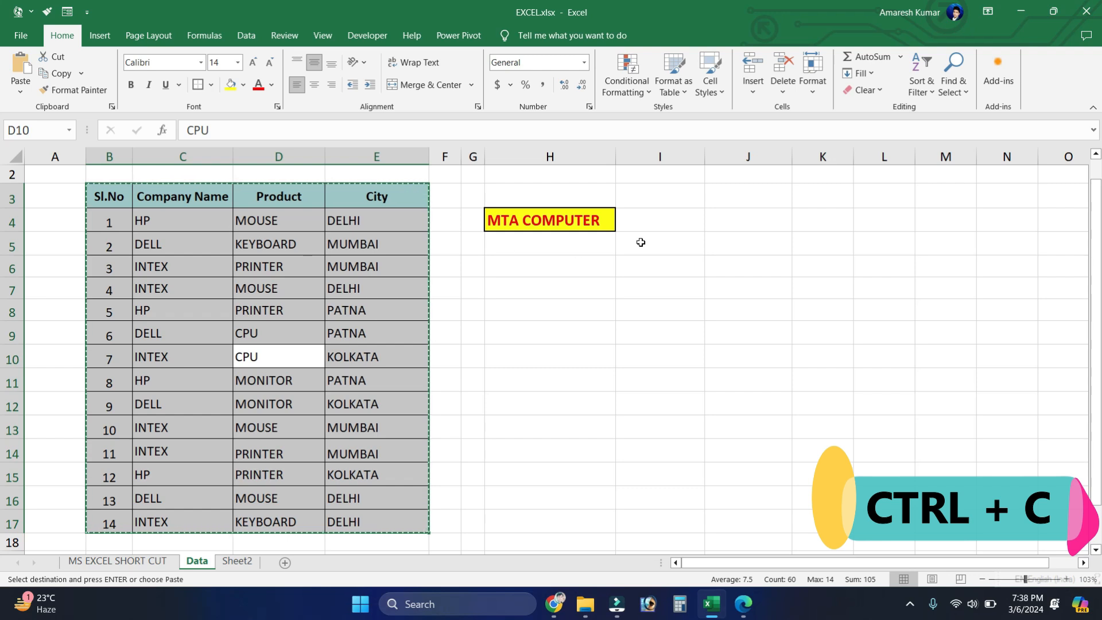
- Paste the copied table at cell I5 and widen the pasted columns
click(686, 199)
click(665, 234)
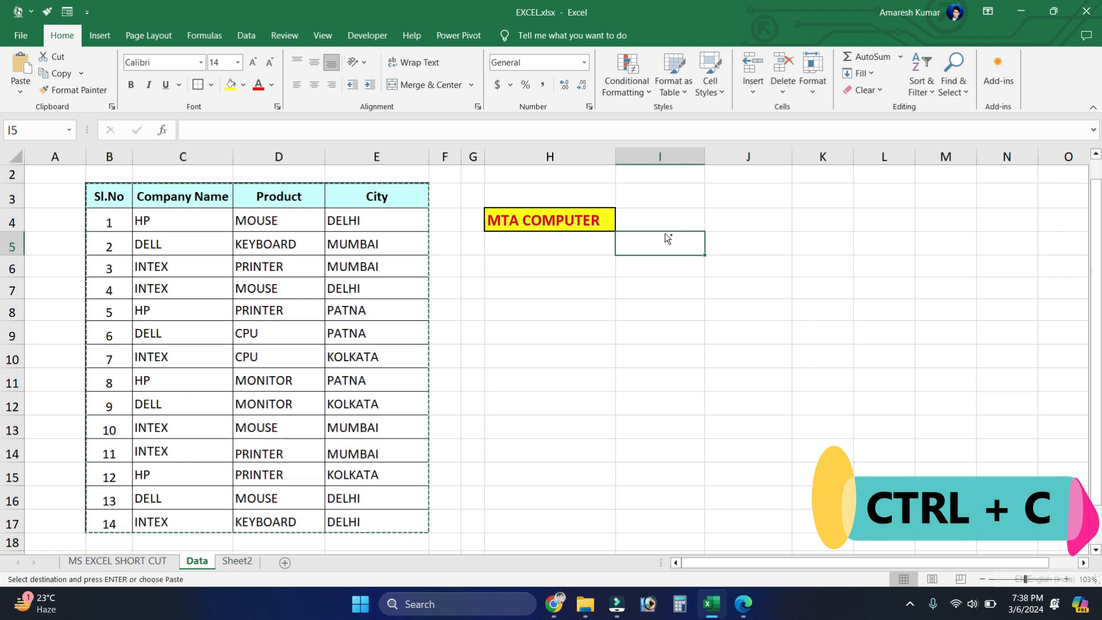
key(ctrl+v)
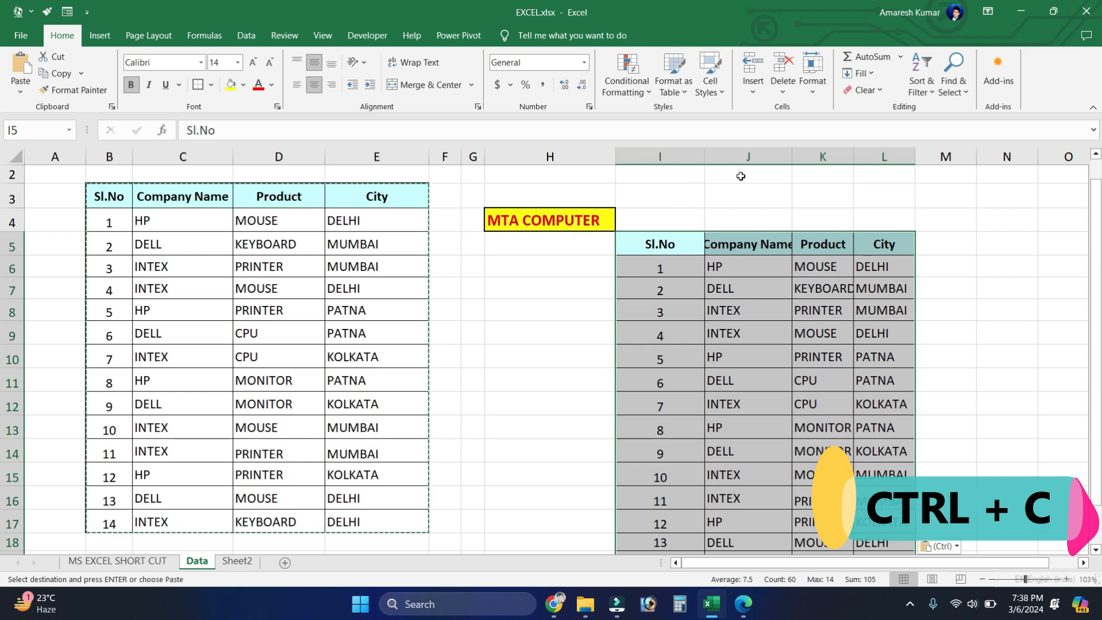
drag(792, 151, 910, 151)
drag(987, 156, 994, 156)
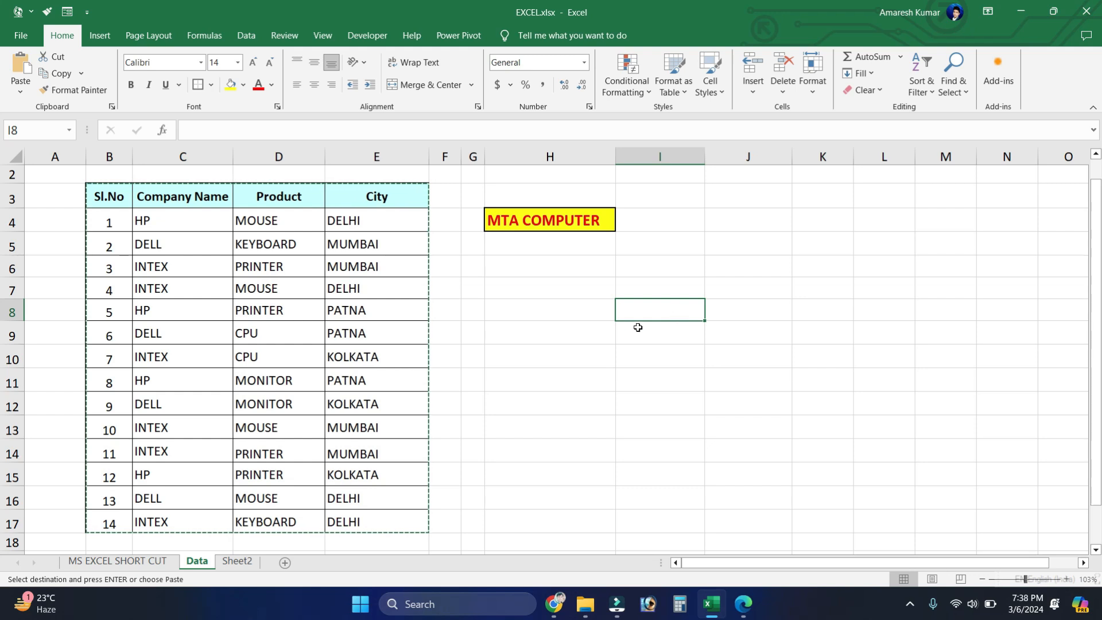
- Fill the company, product and city entries of row 17 down into cells C18:E18
click(633, 329)
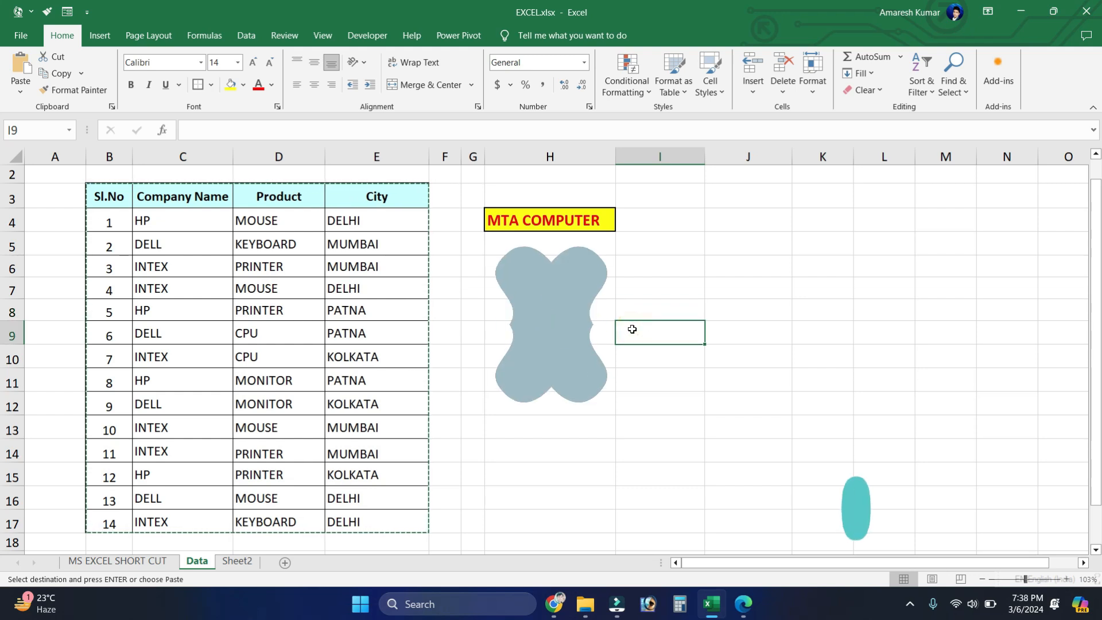
key(ctrl+d)
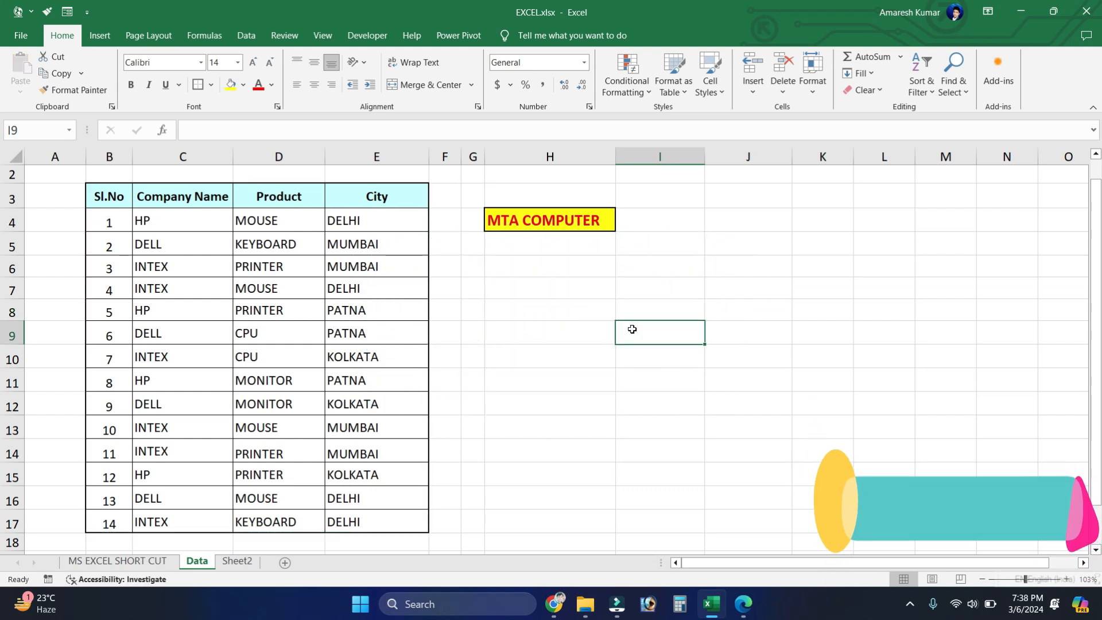
scroll(632, 329, down, 1)
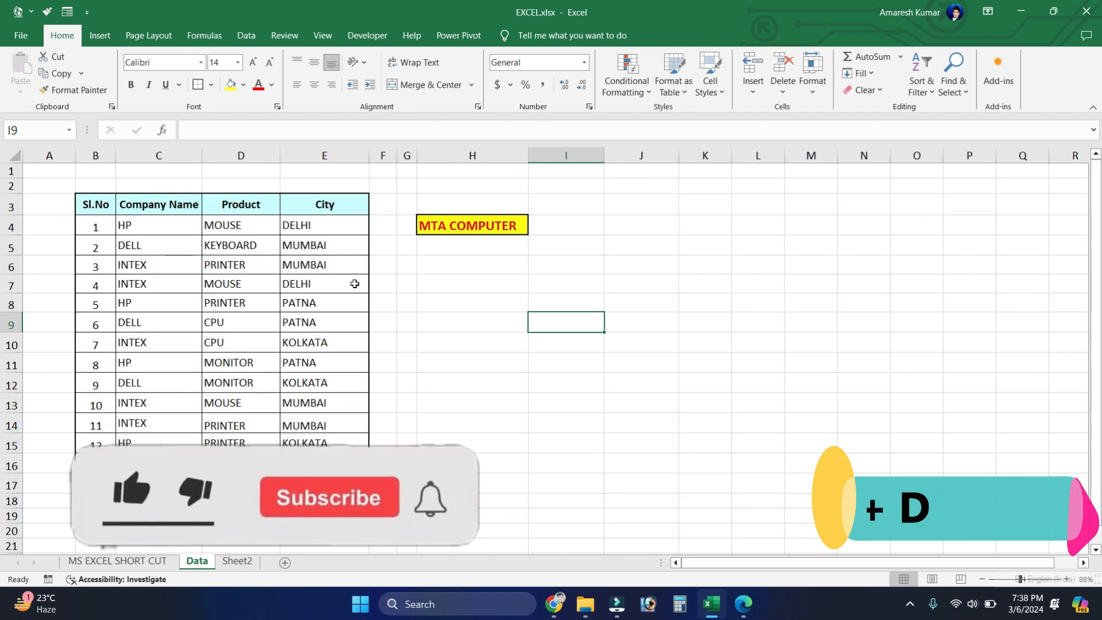
scroll(355, 284, down, 1)
drag(95, 454, 324, 454)
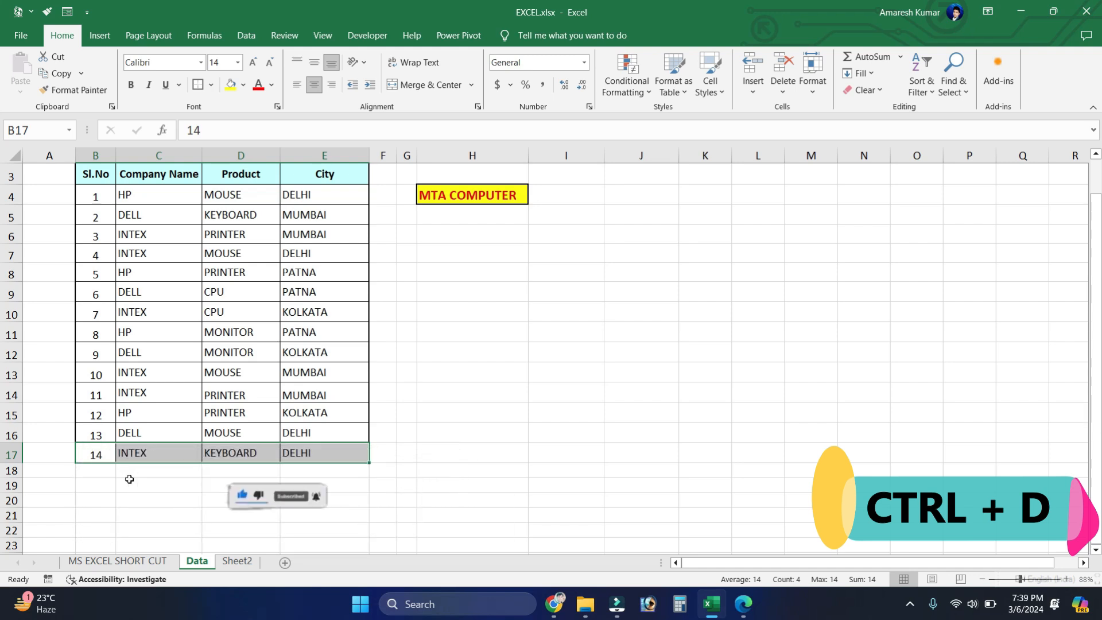
drag(129, 468, 304, 466)
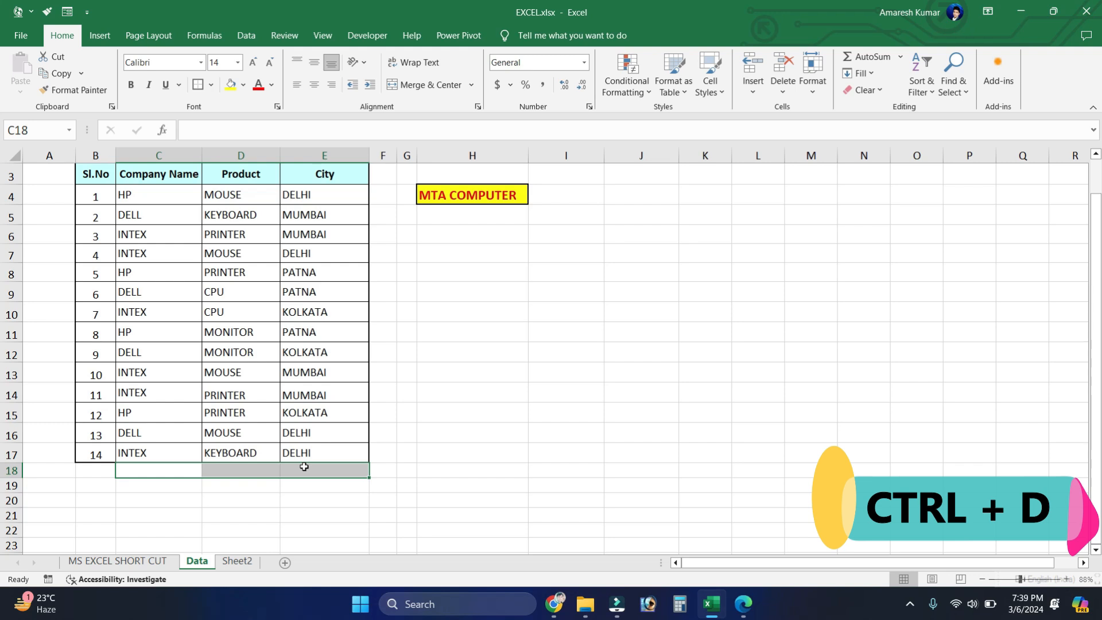
key(ctrl+d)
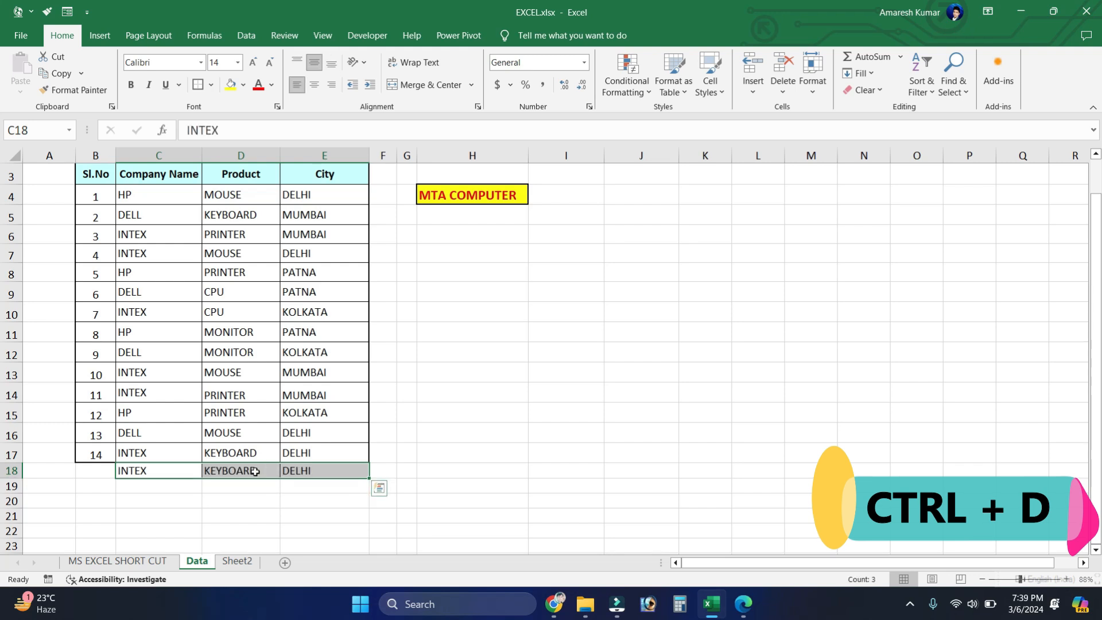
scroll(241, 479, down, 1)
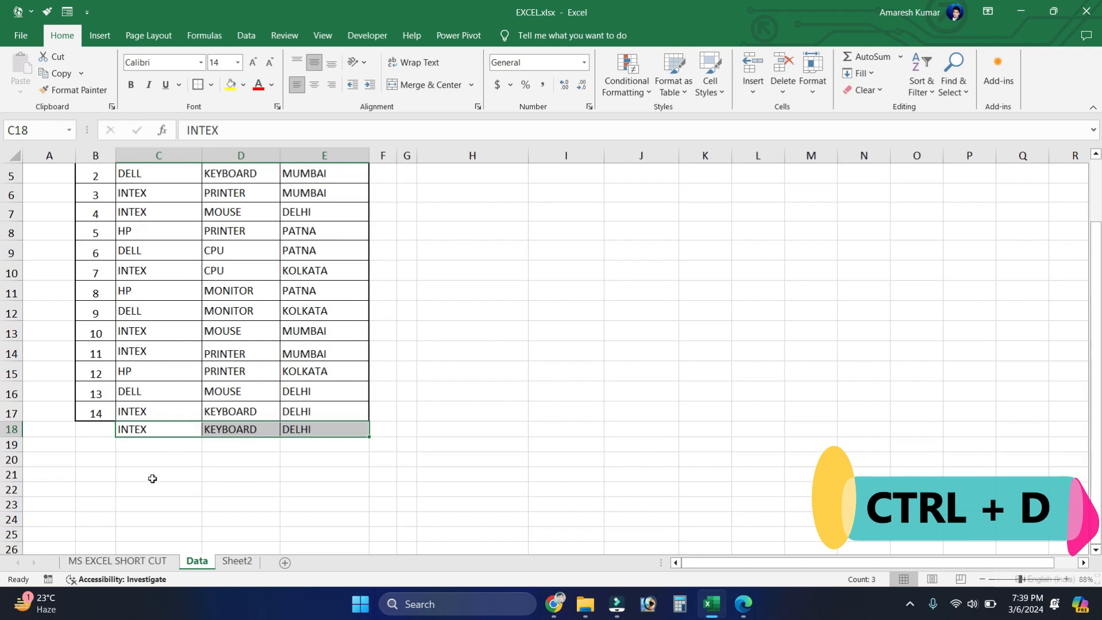
- Fill the company, product and city entries of row 18 down through cells C18:E24
drag(159, 444, 313, 502)
drag(196, 447, 332, 507)
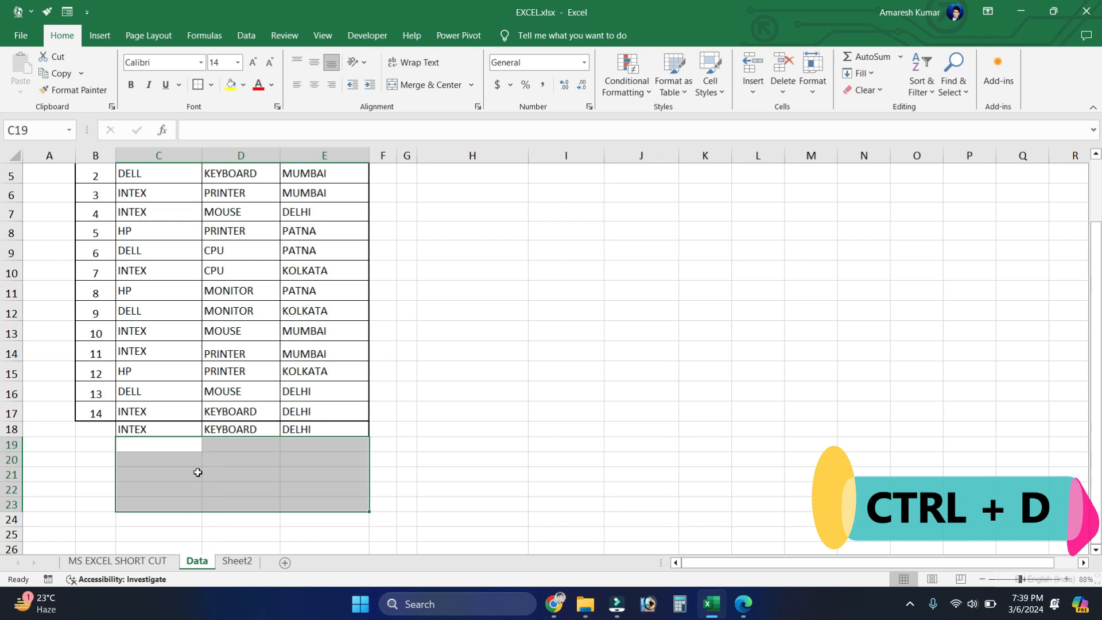
drag(158, 422, 296, 513)
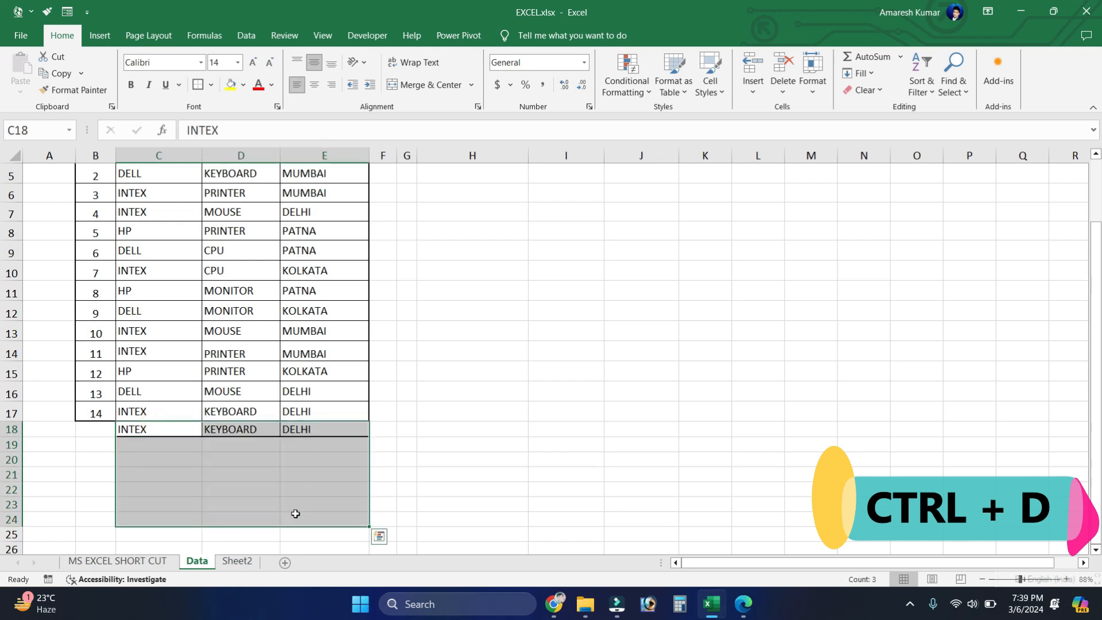
key(ctrl+d)
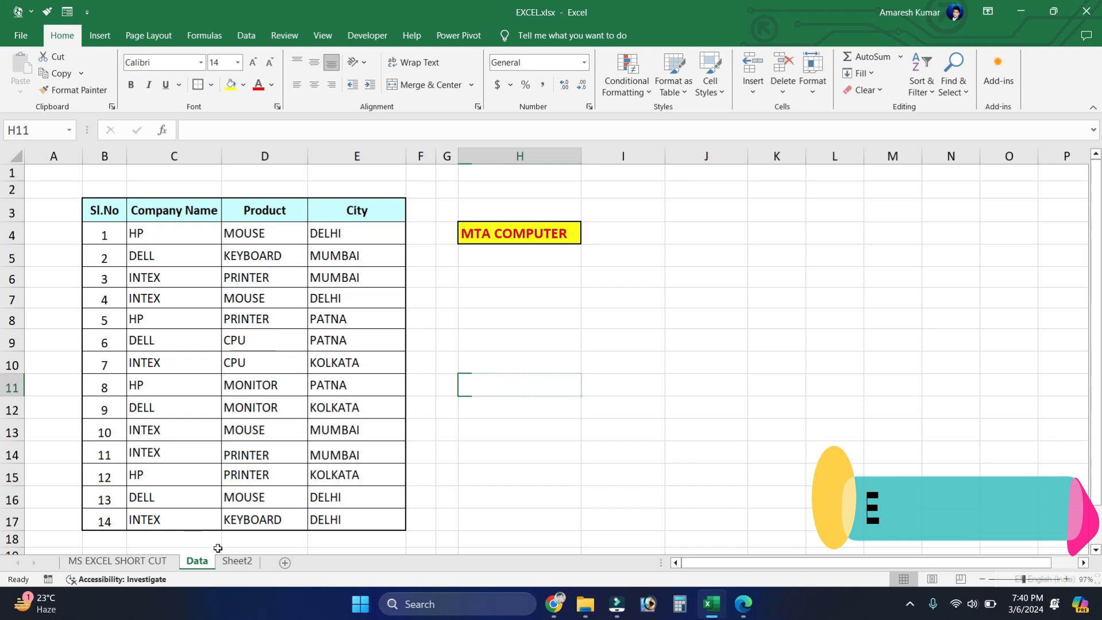
- Open Sheet2 and select the names with bracketed codes in cells G3:G10
click(236, 564)
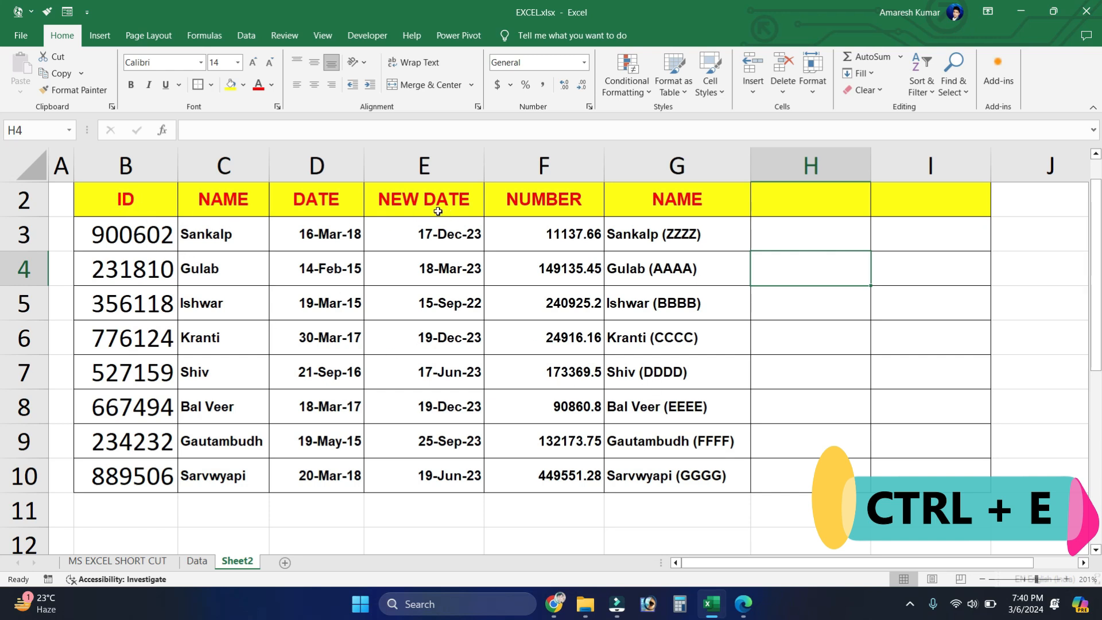
click(679, 205)
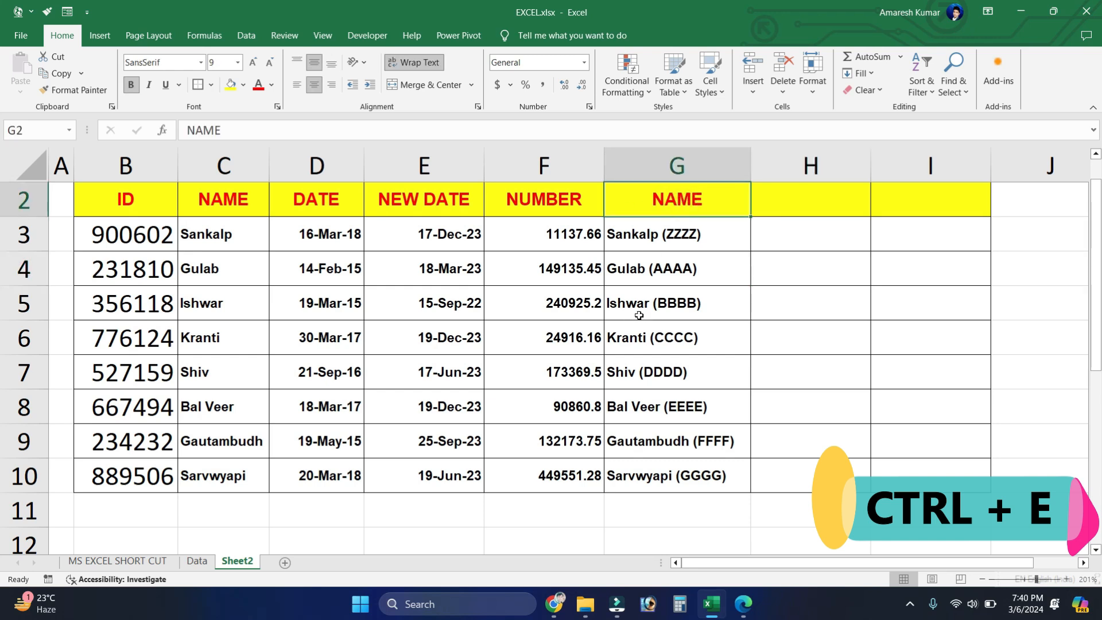
click(772, 238)
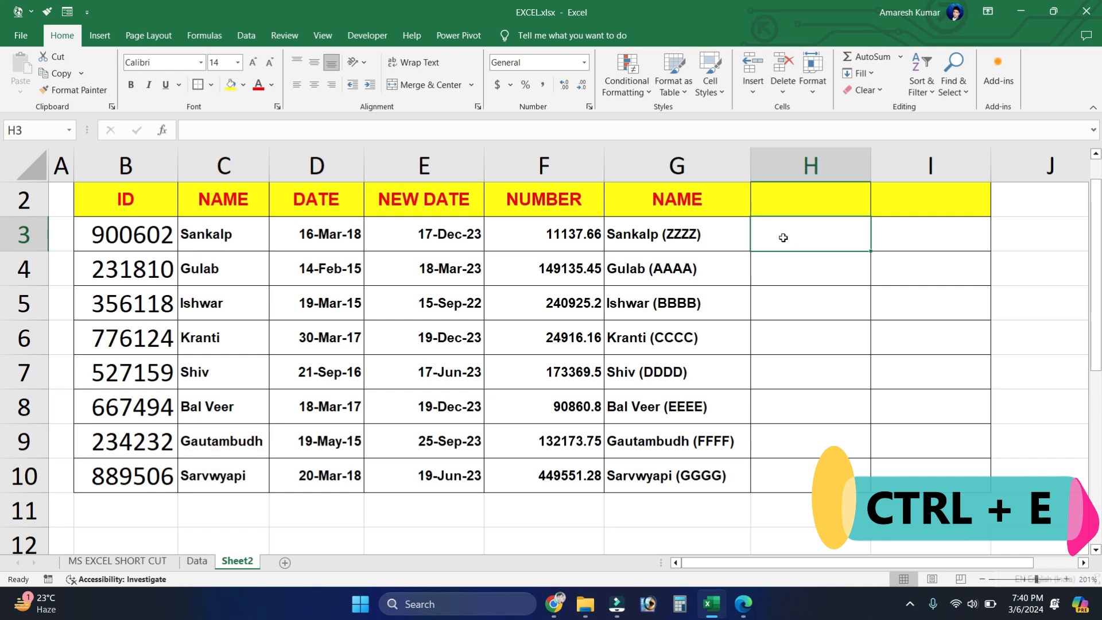
click(654, 226)
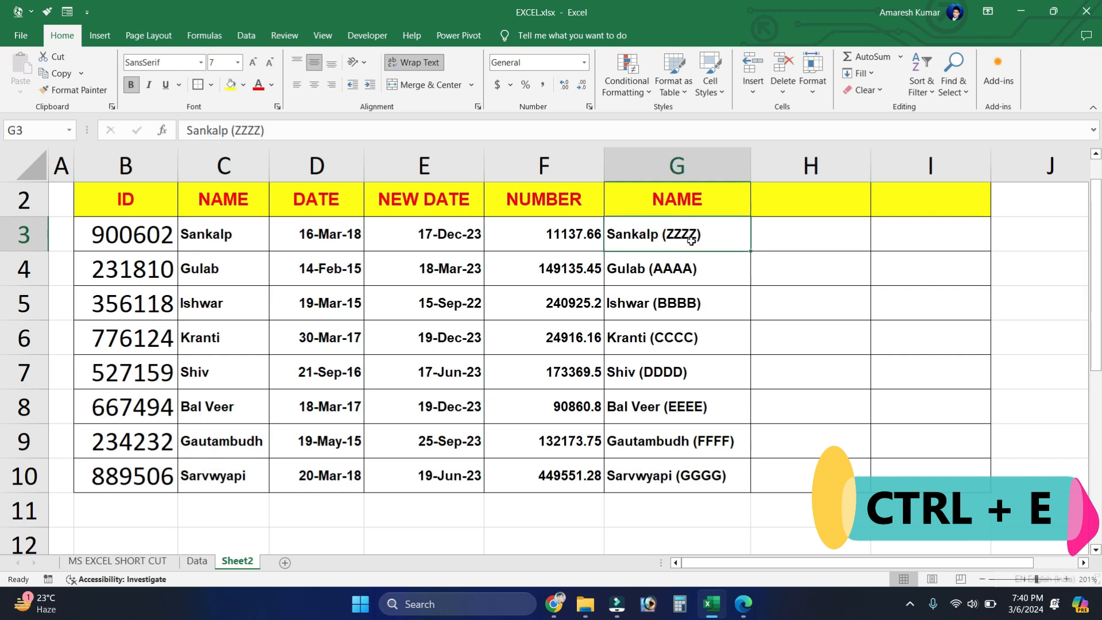
click(756, 242)
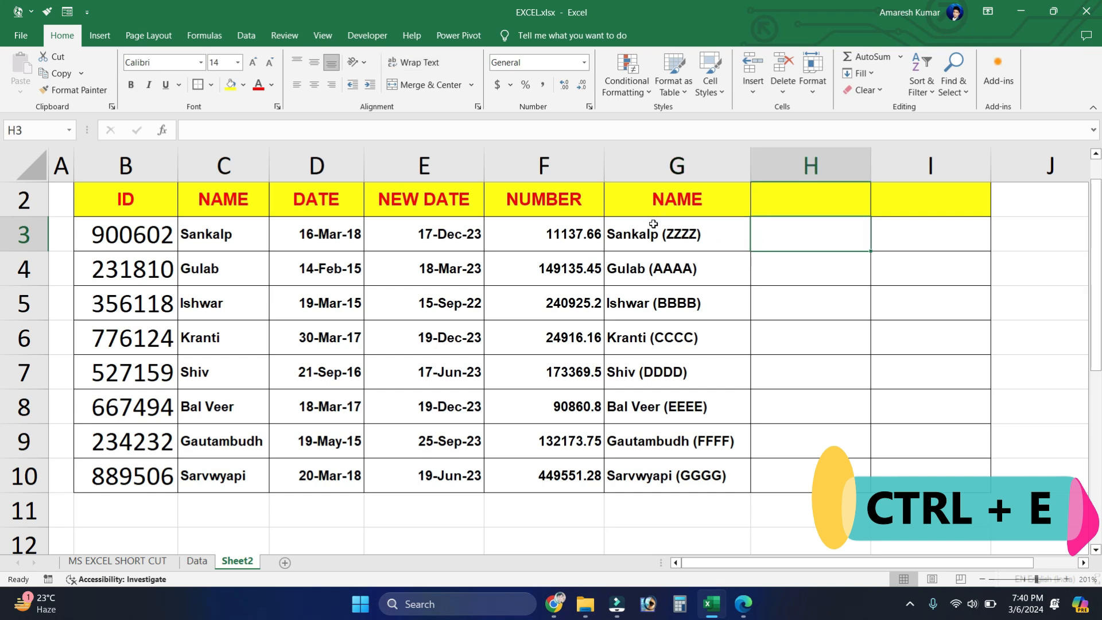
drag(654, 228, 662, 482)
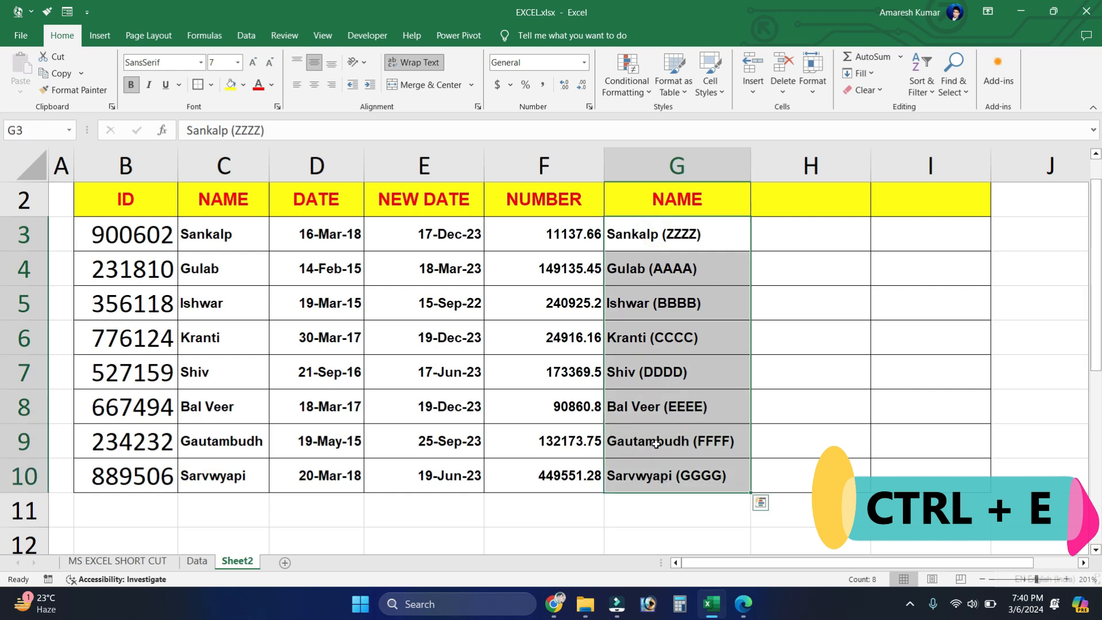
- Enter ZZZZ in cell H3 and Flash Fill the remaining bracketed codes down column H
click(767, 241)
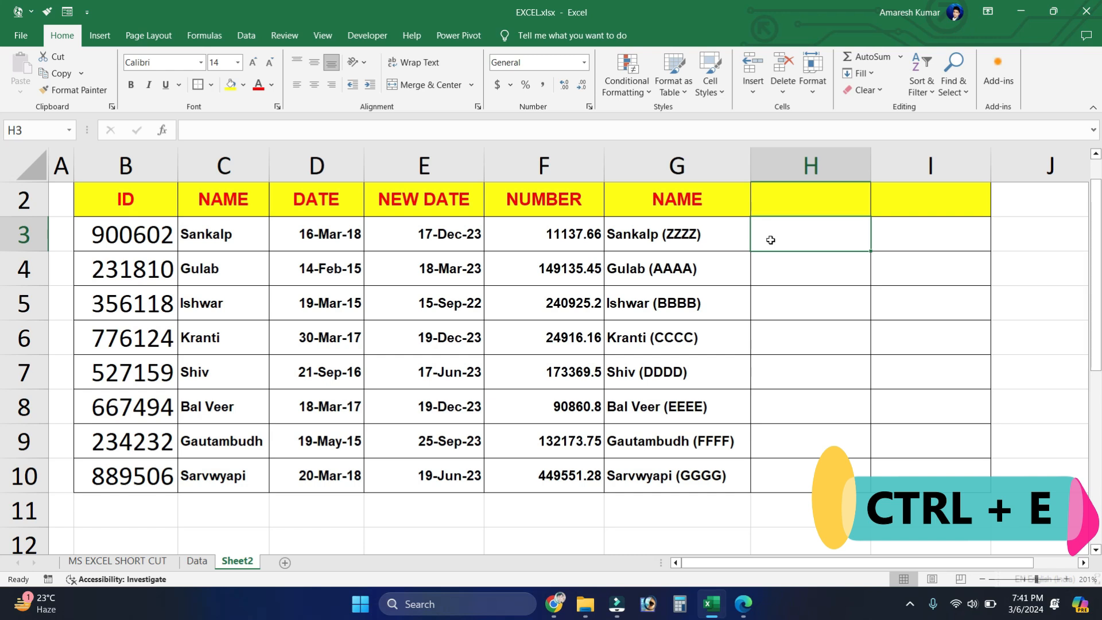
text(ZZZZ)
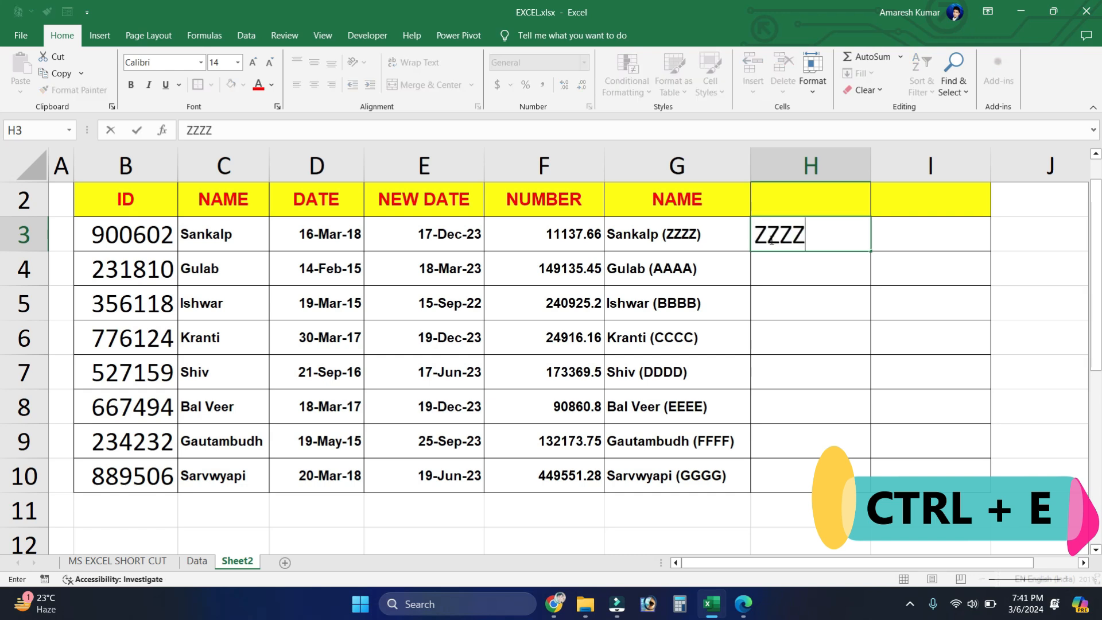
click(788, 269)
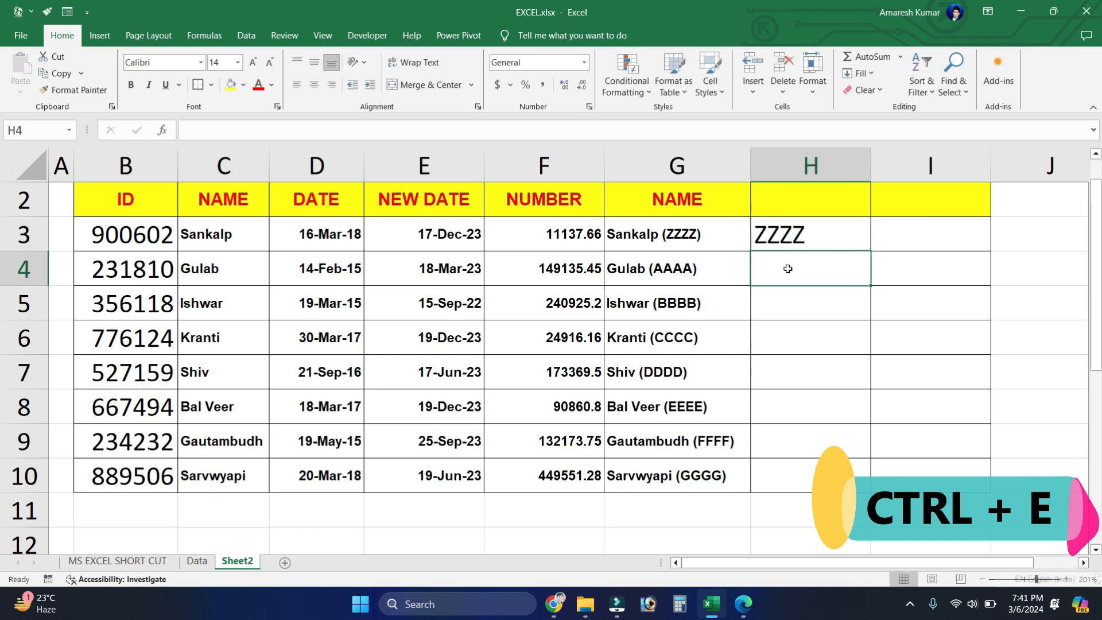
key(ctrl+e)
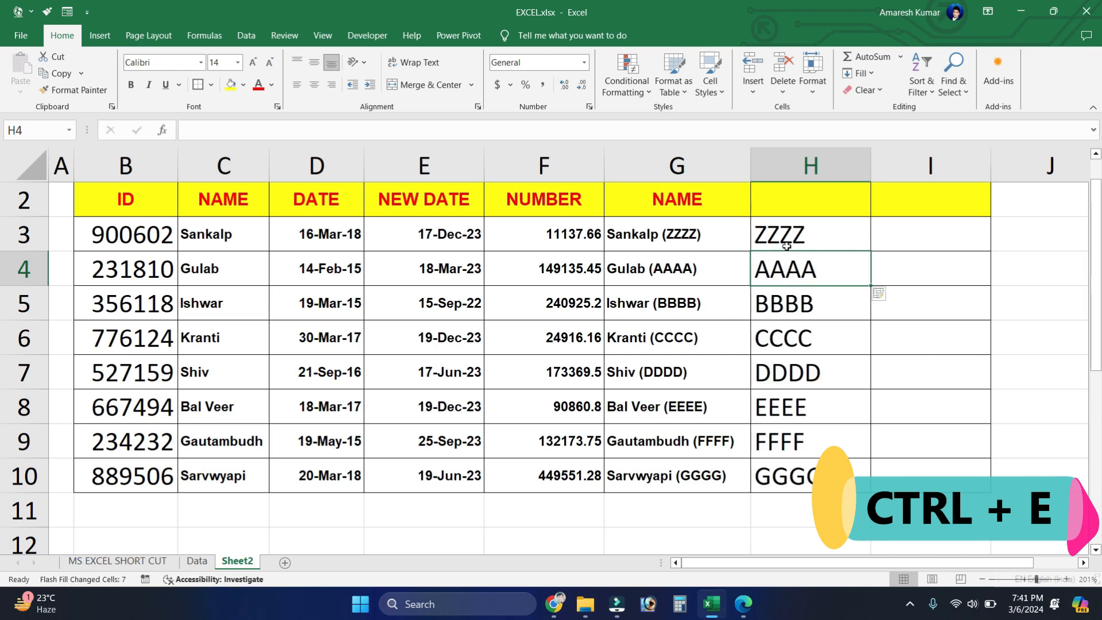
- Clear the extracted codes from cells H3:H11
click(787, 246)
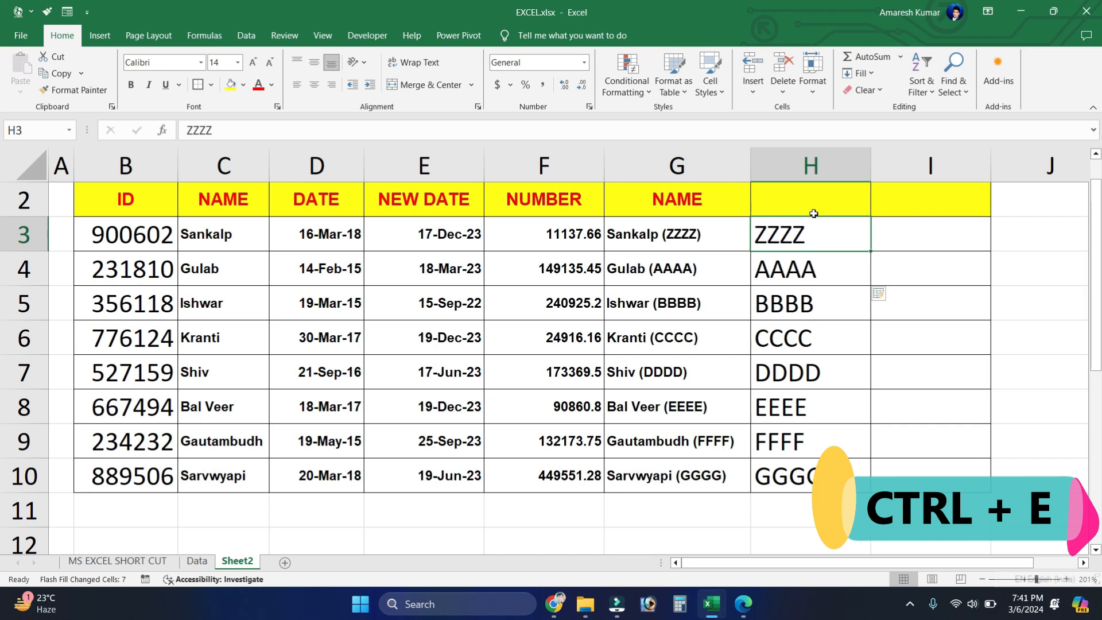
drag(810, 233, 804, 497)
key(Delete)
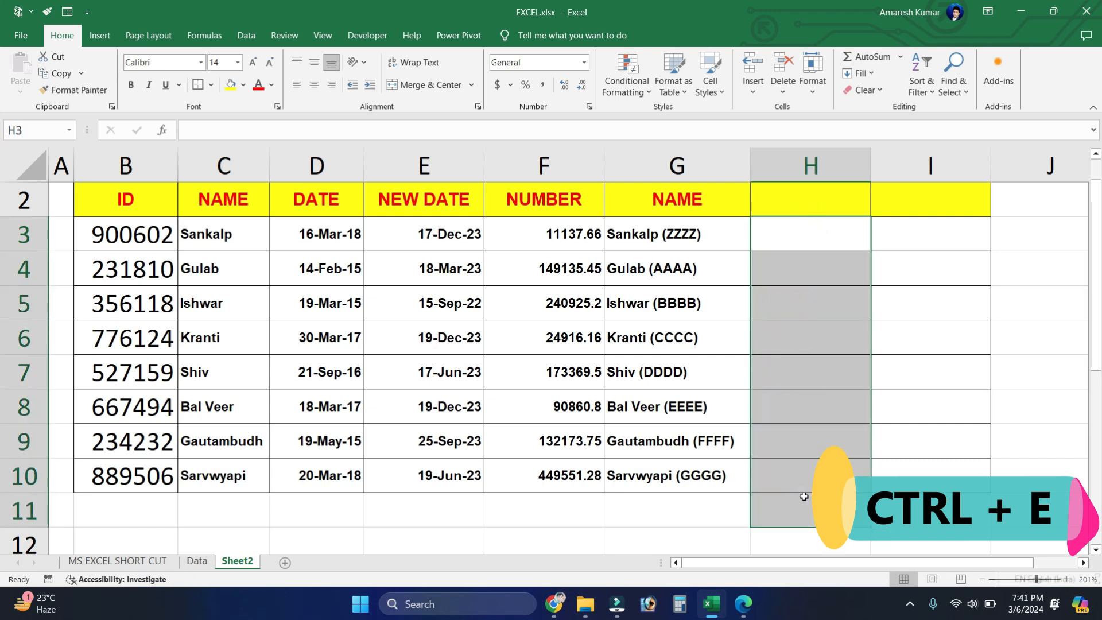
- Enter 66 in cell H3 and Flash Fill the decimal digits of the NUMBER column down column H
click(546, 204)
click(548, 166)
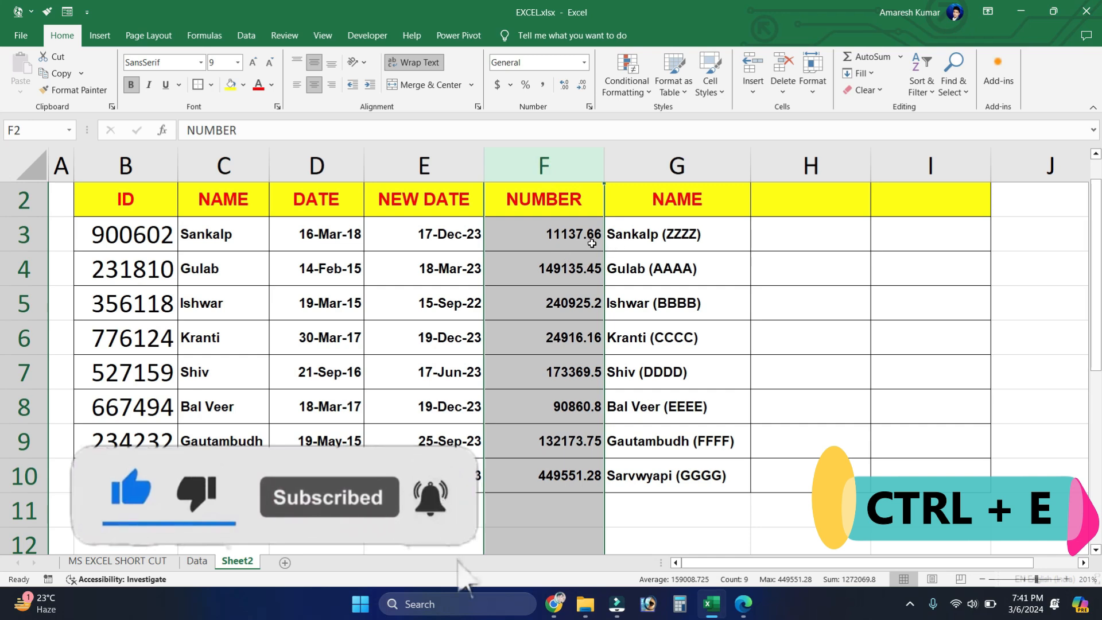
click(796, 241)
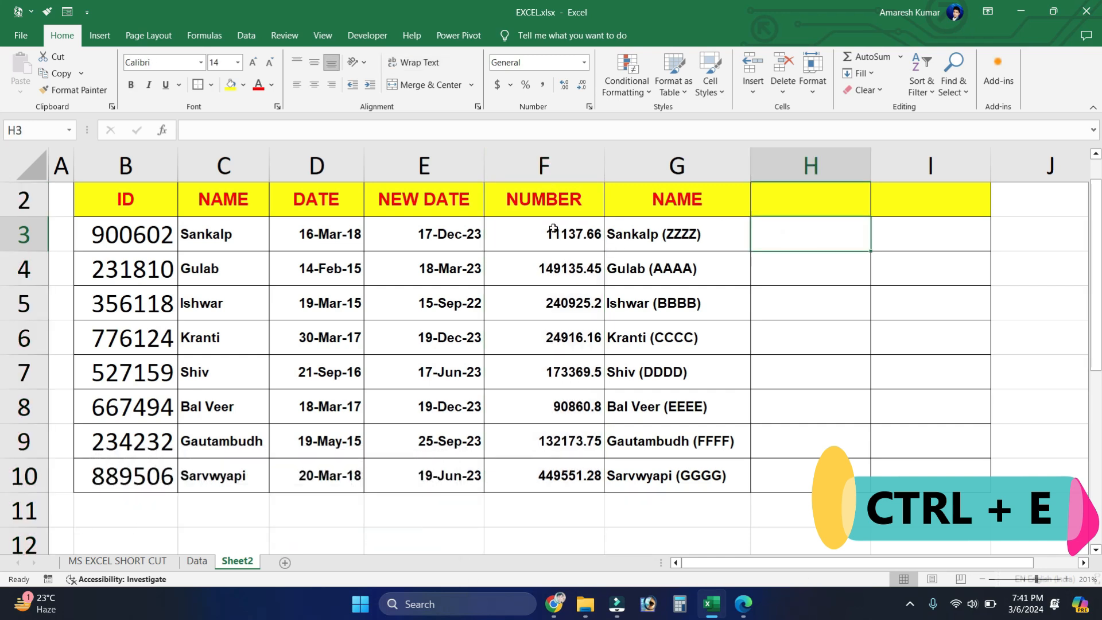
click(805, 228)
text(66)
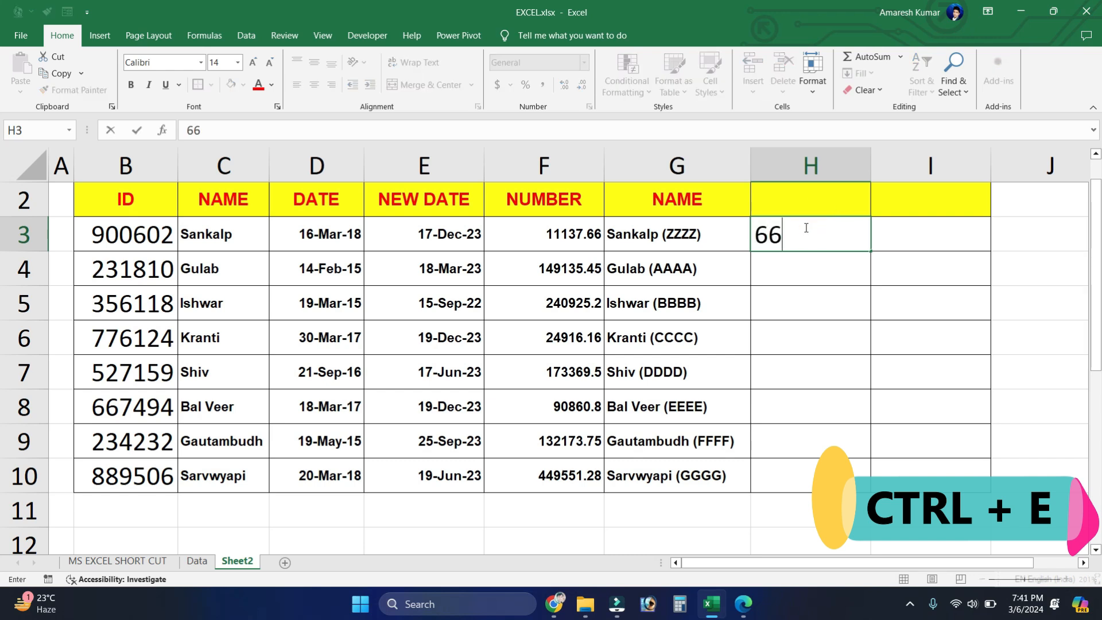
key(Return)
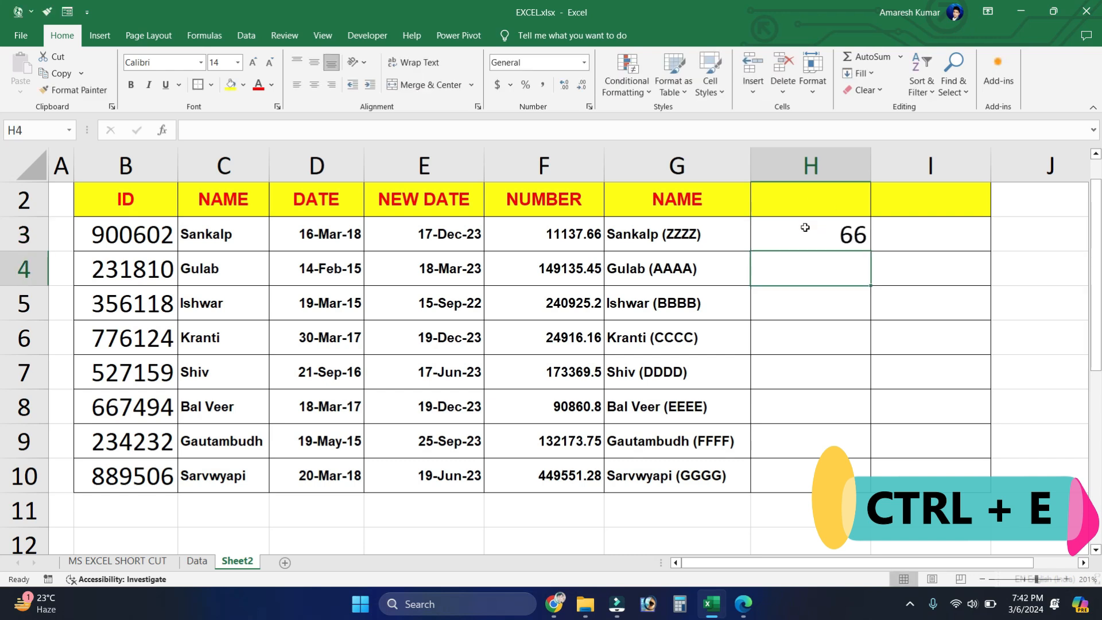
key(ctrl+e)
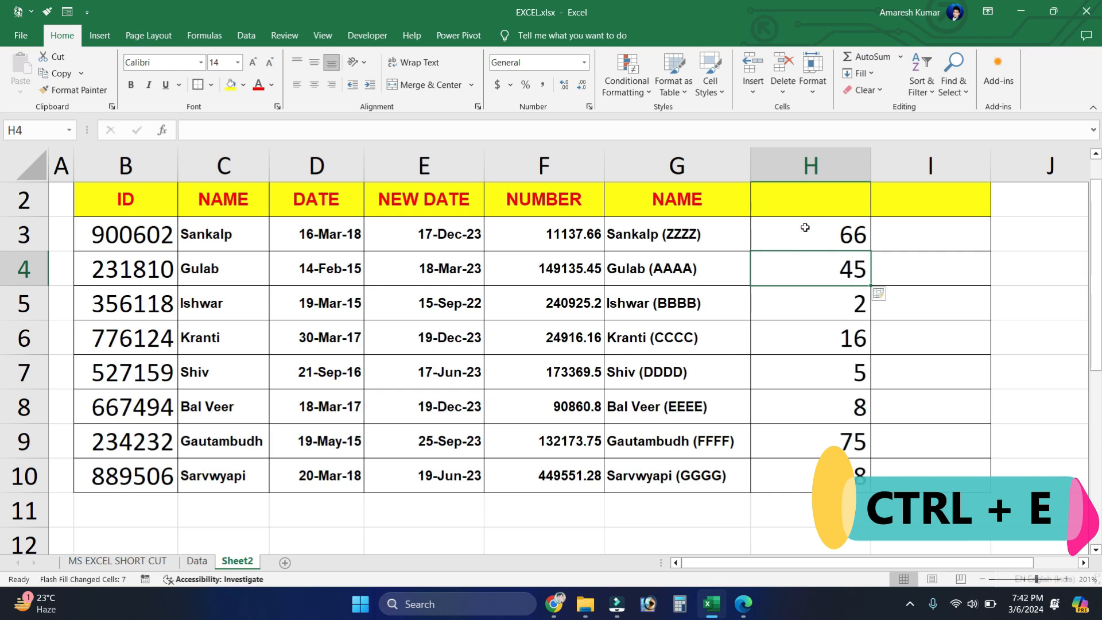
- Compare the NUMBER column with the extracted decimal digits and clear them from cells H3:H10
drag(568, 238, 564, 468)
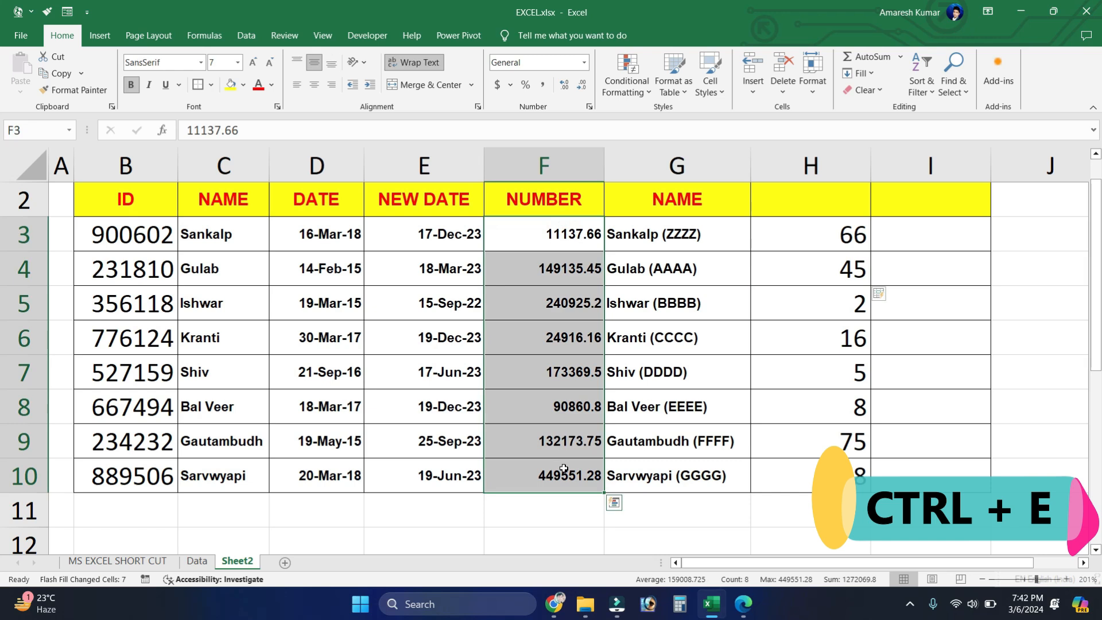
click(813, 245)
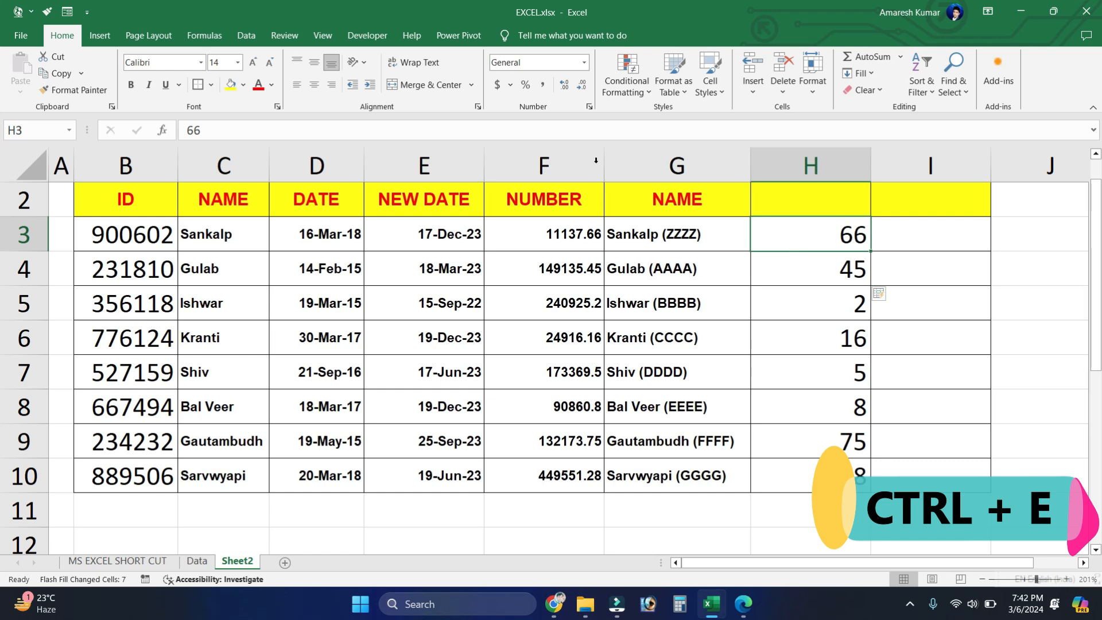
click(561, 158)
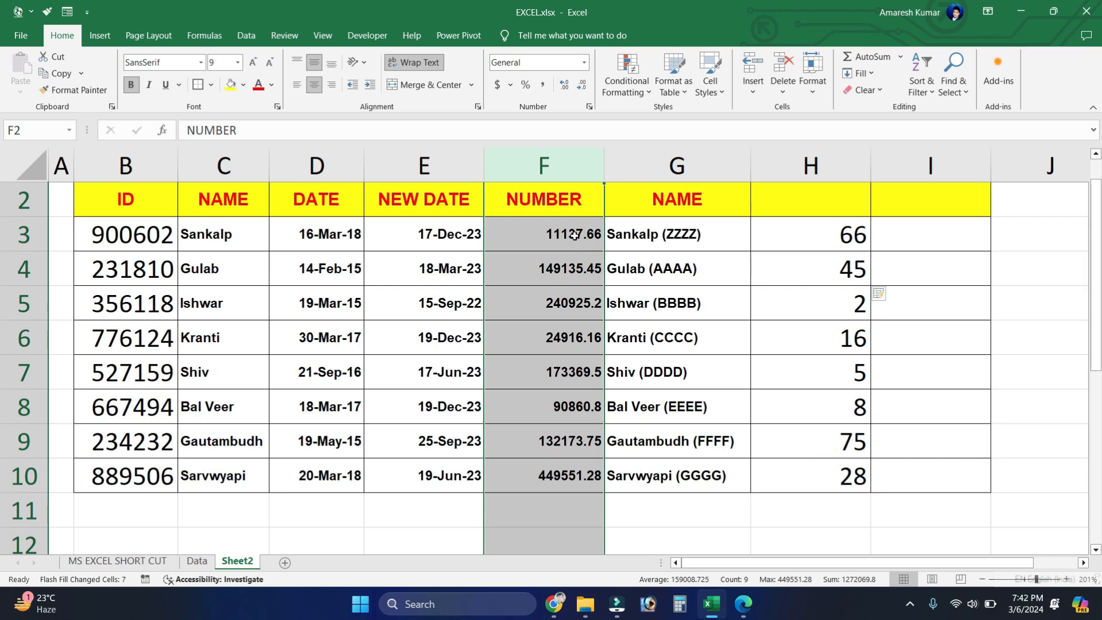
click(821, 278)
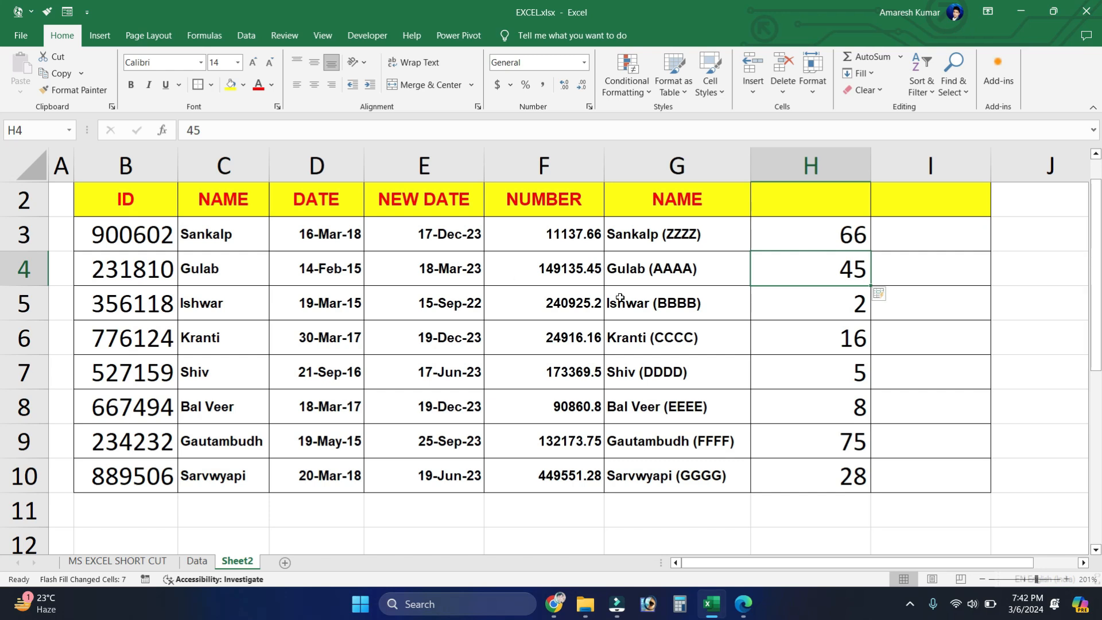
drag(800, 234, 819, 471)
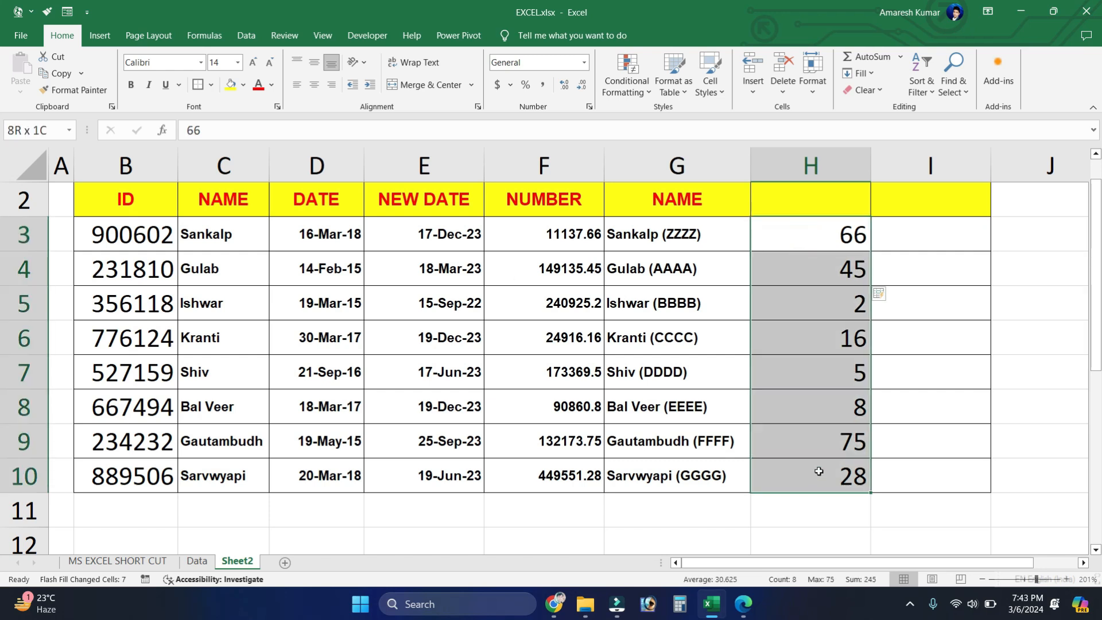
key(Delete)
click(817, 263)
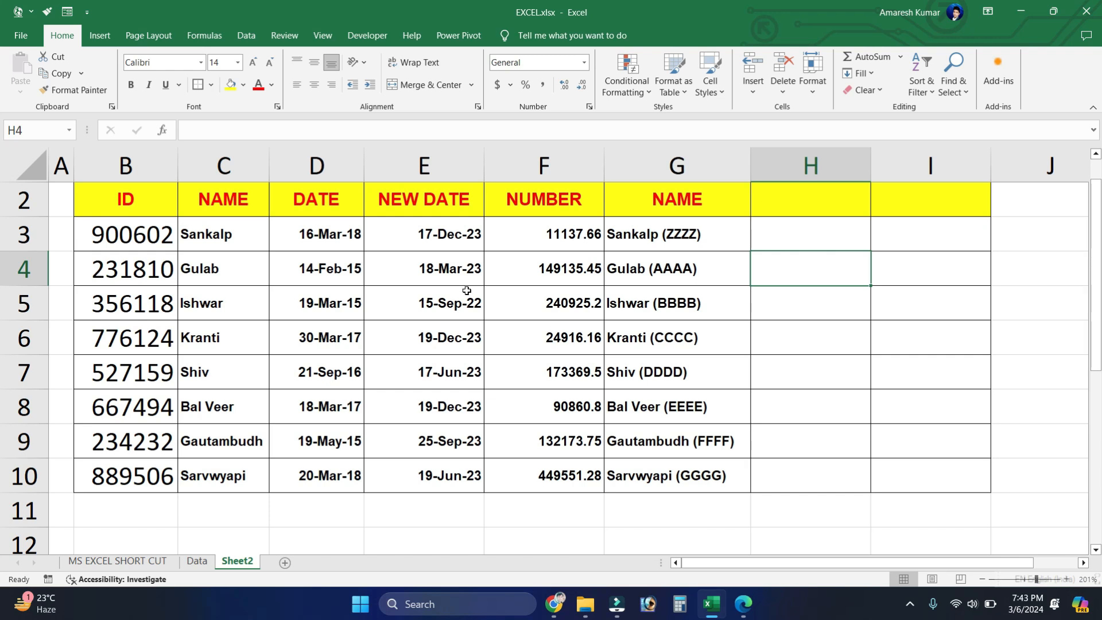
- Return to the Data sheet and open an empty Find dialog, placing it clear of the company table
click(190, 565)
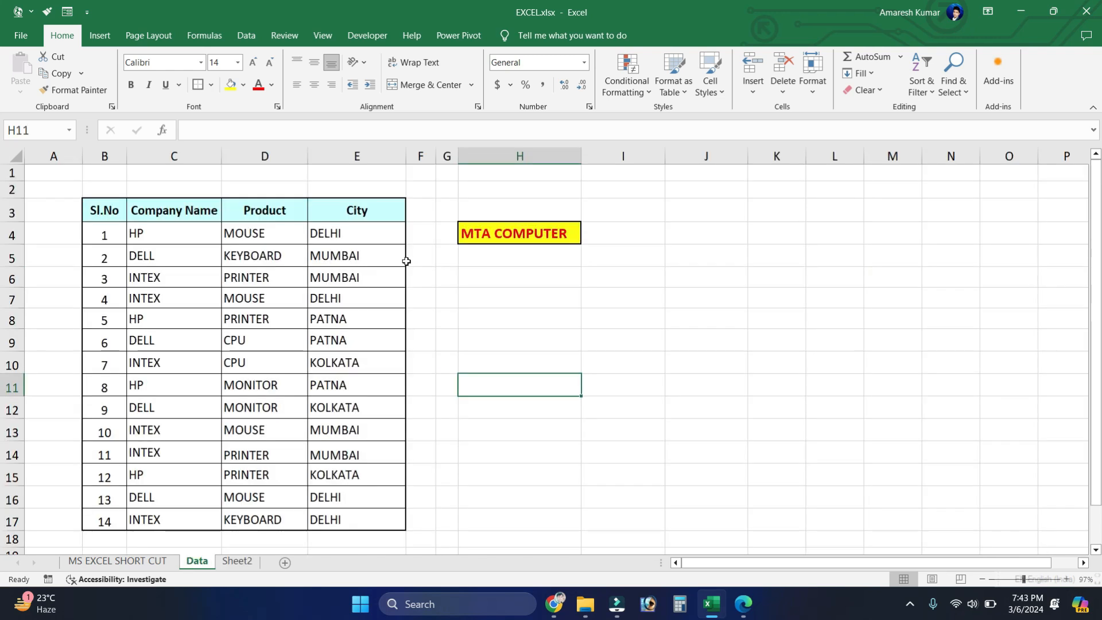
click(414, 298)
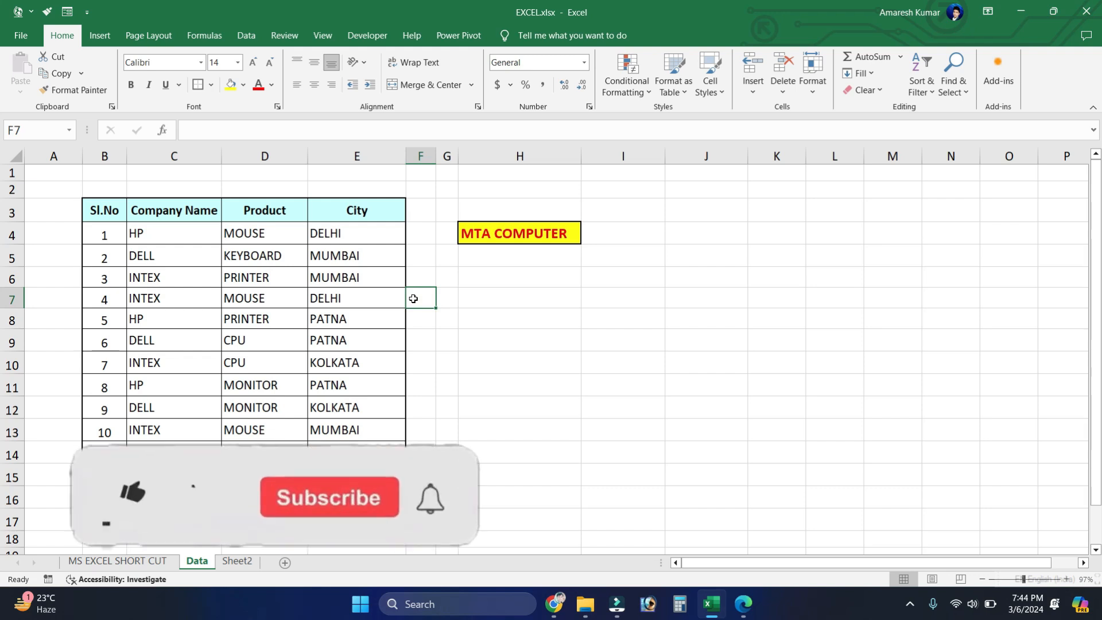
click(516, 339)
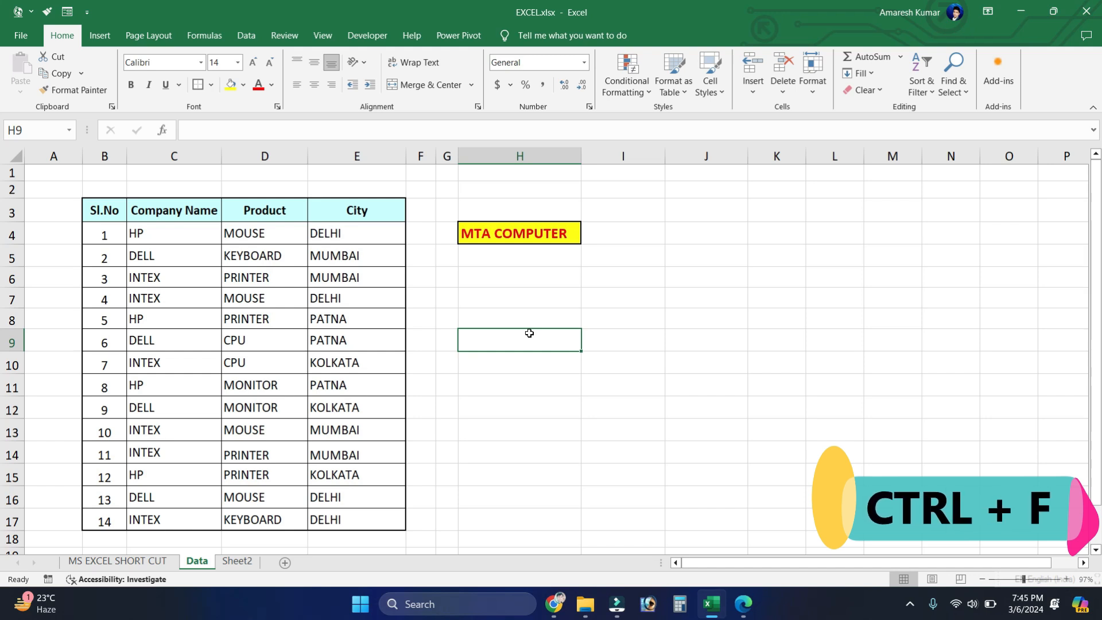
key(ctrl+f)
key(BackSpace)
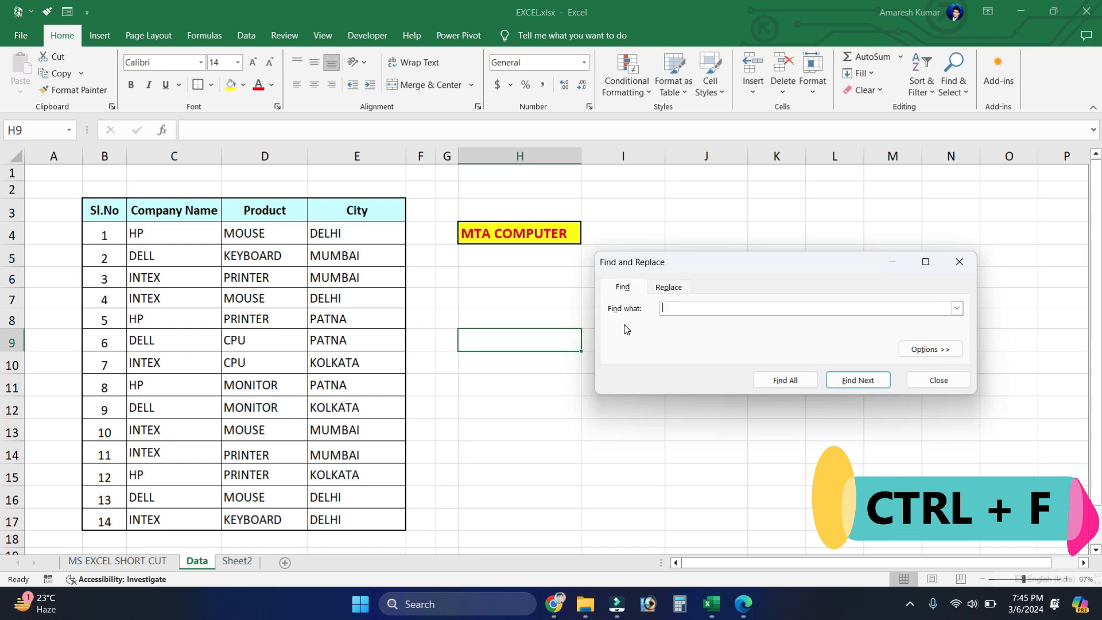
drag(701, 269, 497, 201)
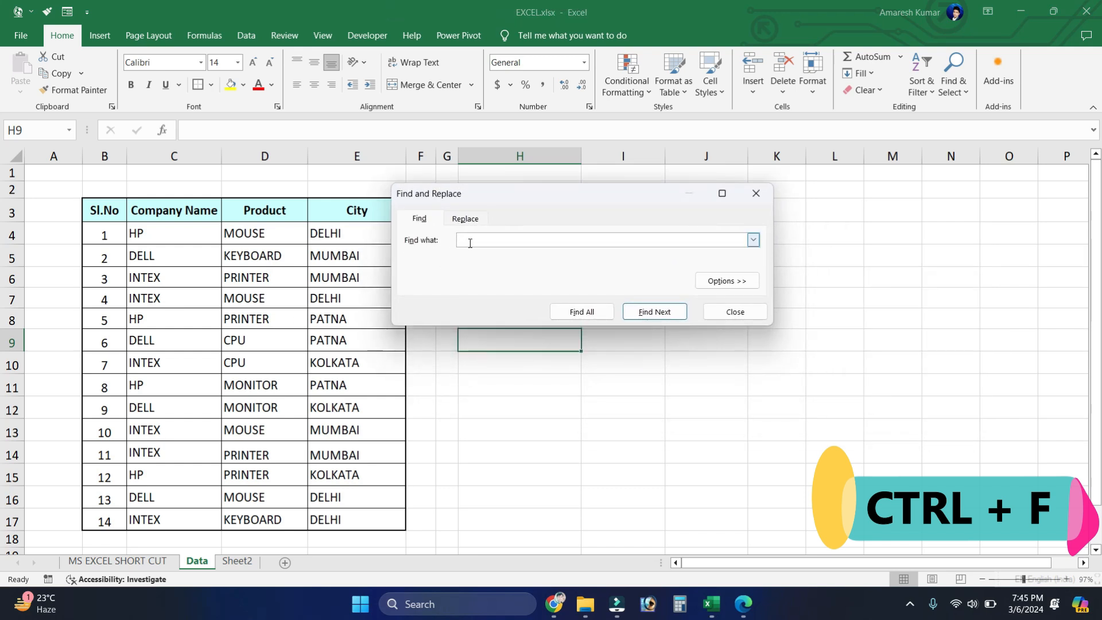
drag(469, 194, 590, 194)
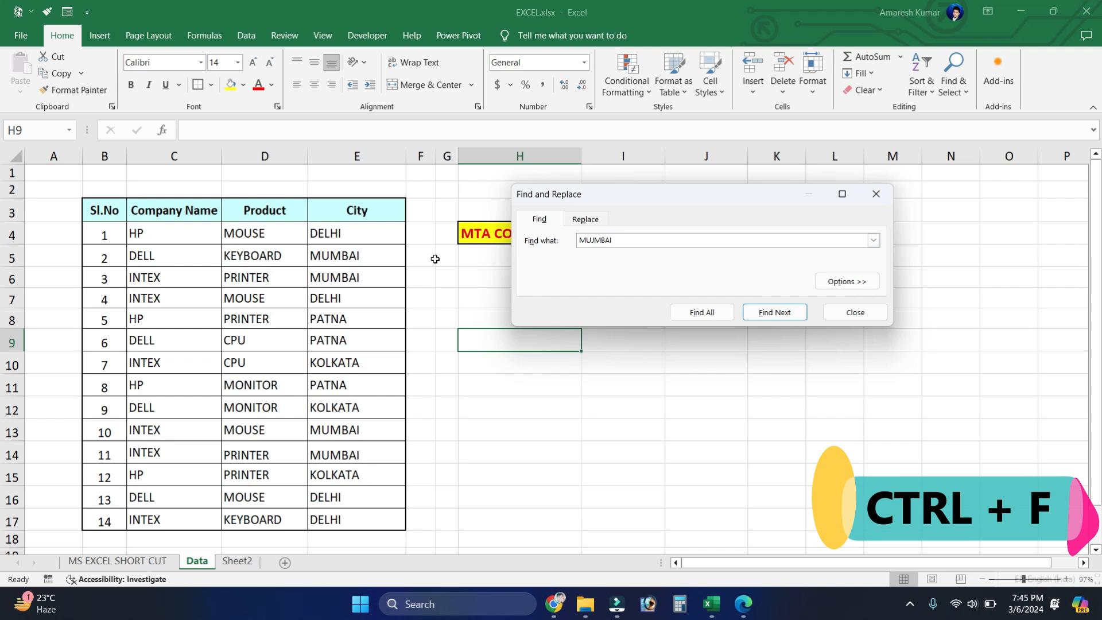
- Search the sheet for MUMBAI and go through its occurrences in the City column one by one
click(781, 319)
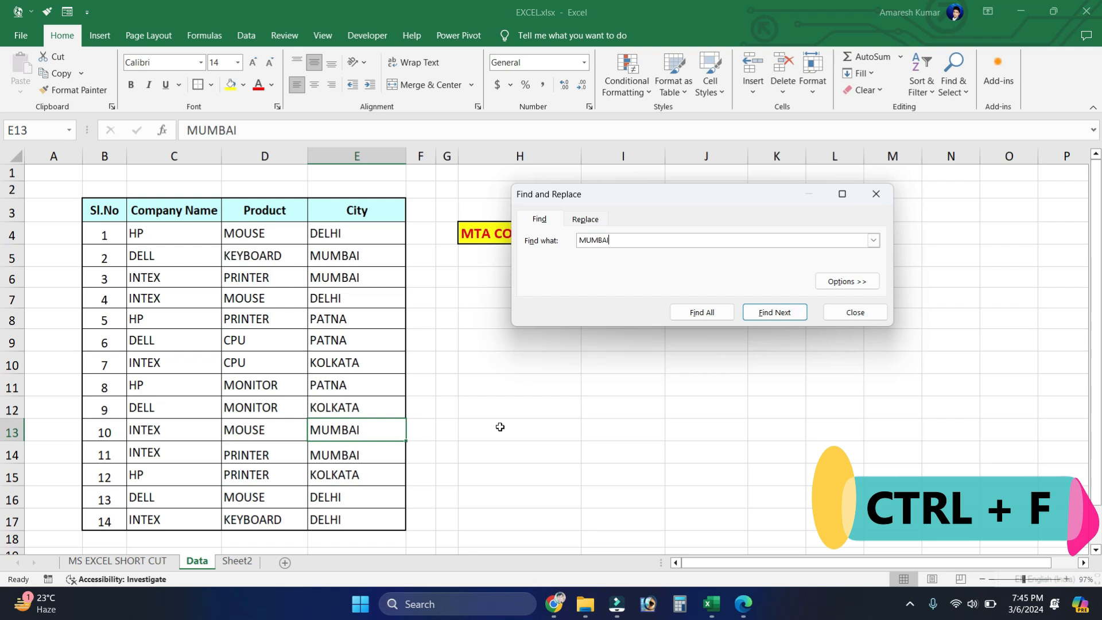
click(779, 314)
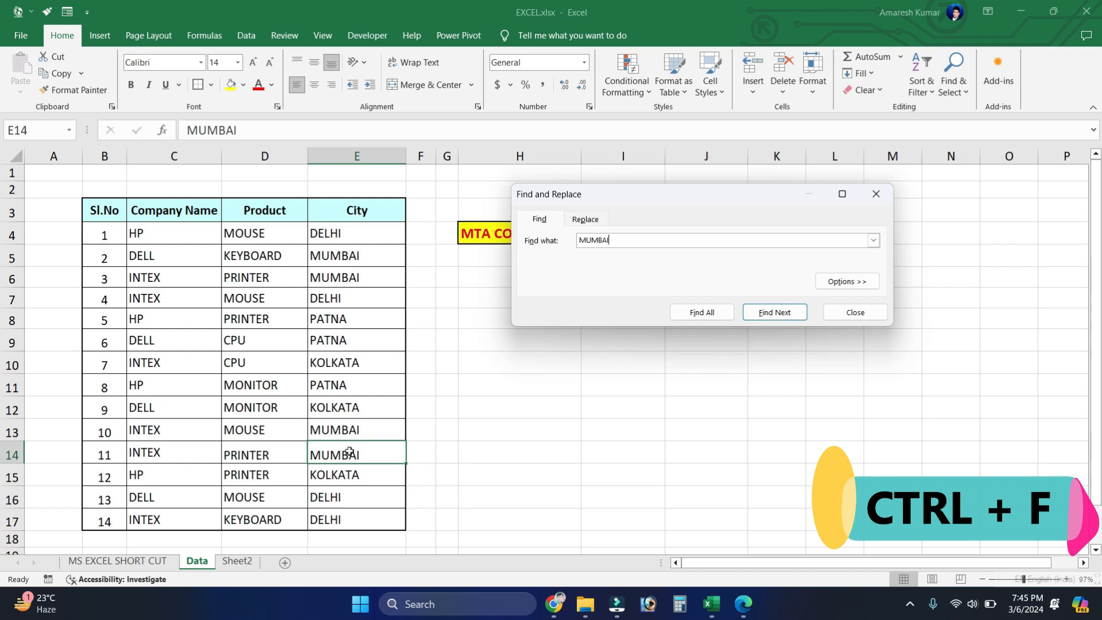
click(776, 314)
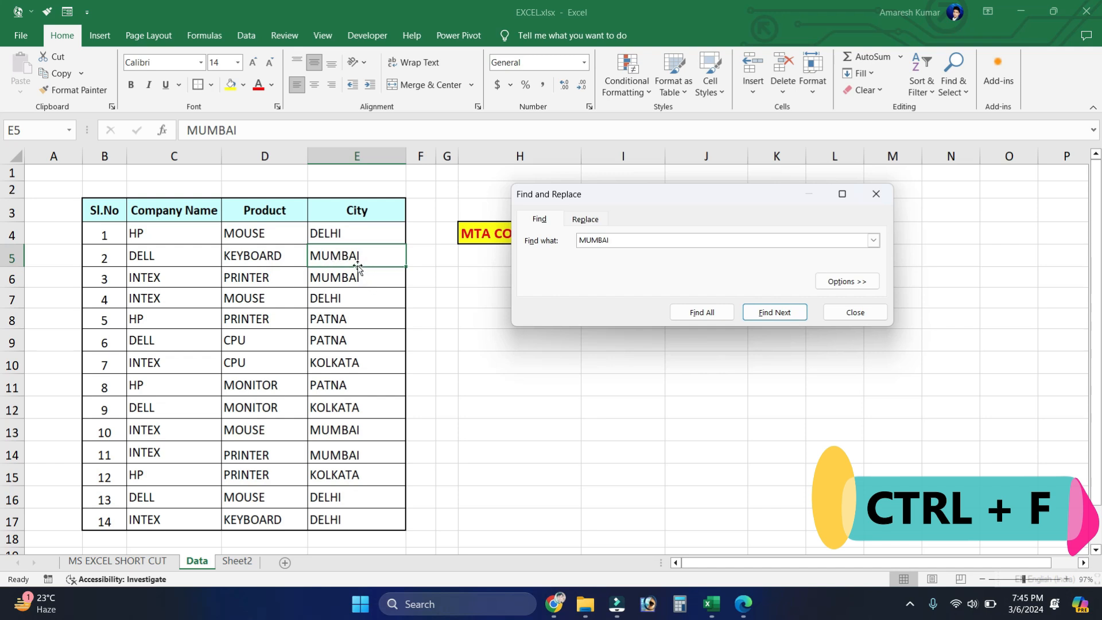
- List all MUMBAI matches on the sheet with Find All and look through the listed cells
click(698, 317)
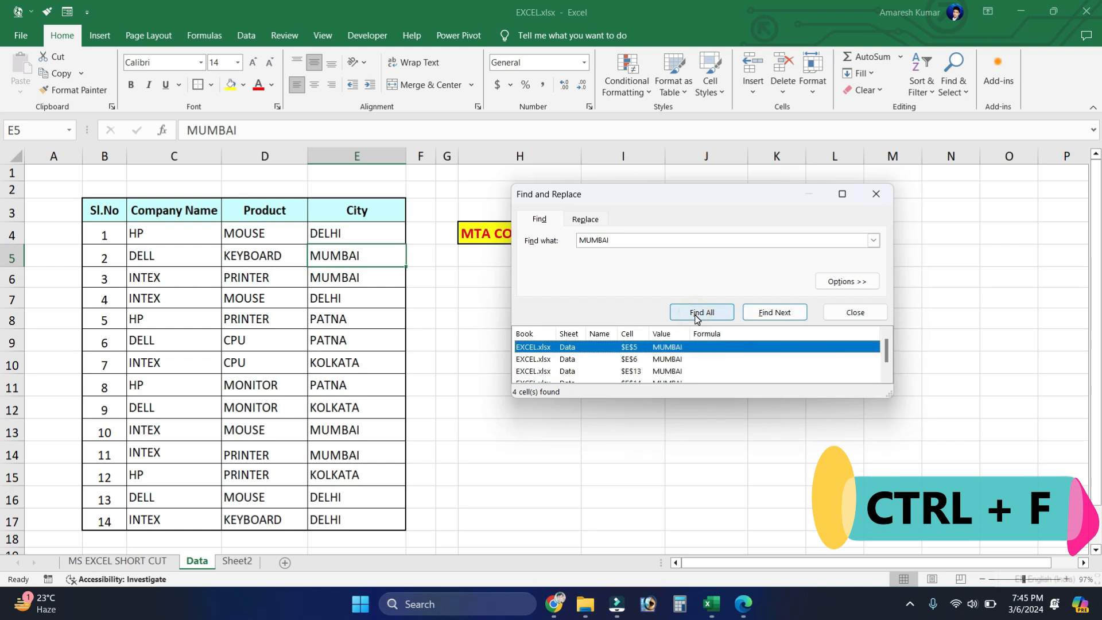
click(569, 360)
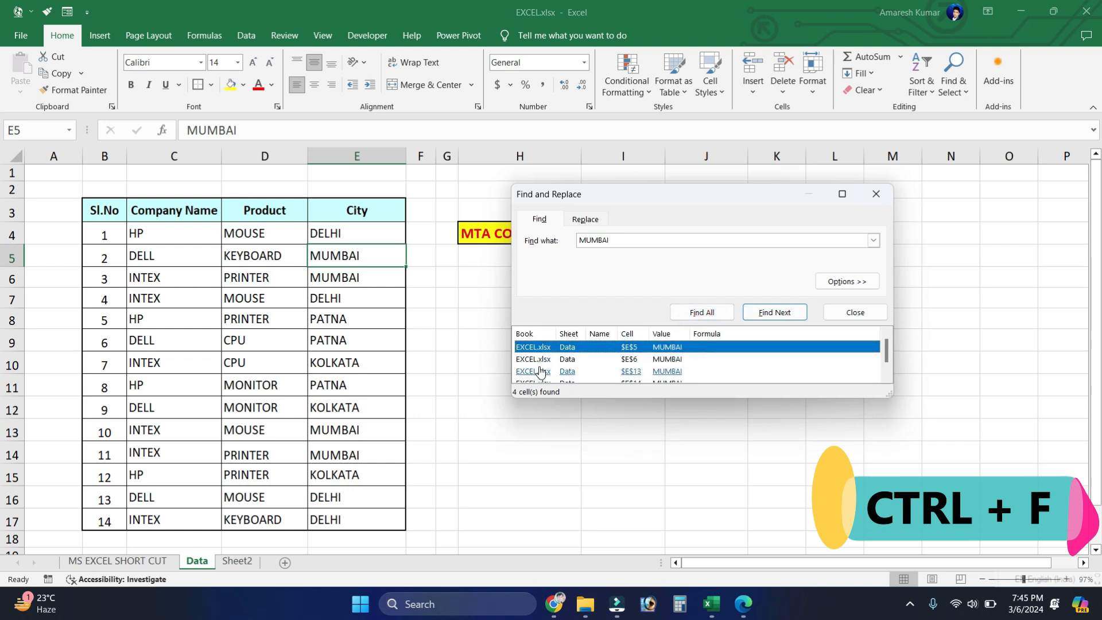
click(586, 349)
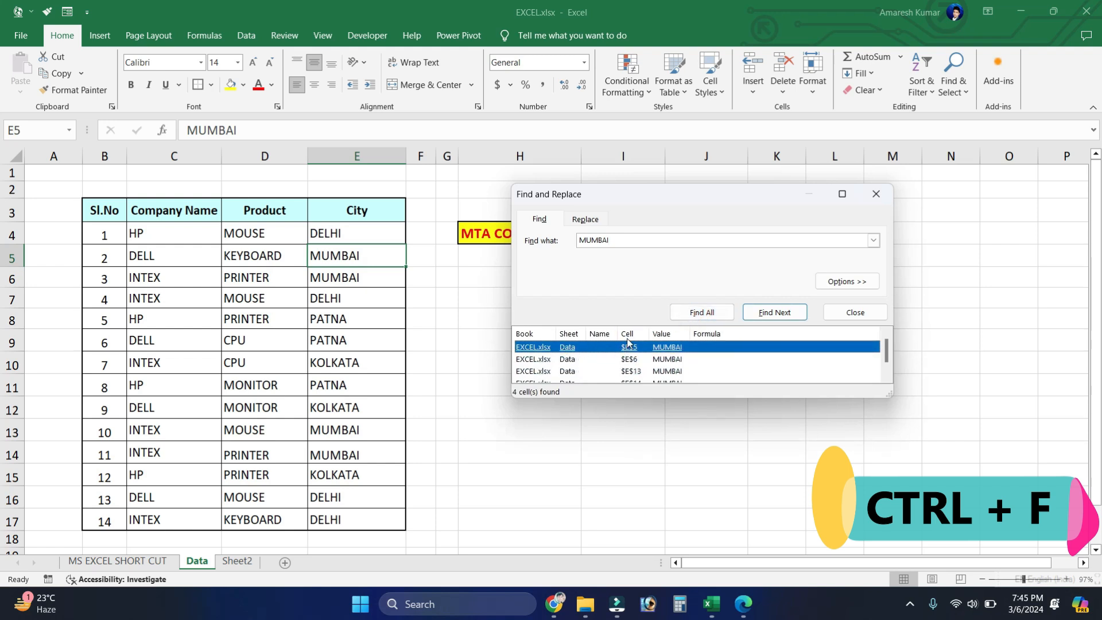
scroll(610, 377, down, 1)
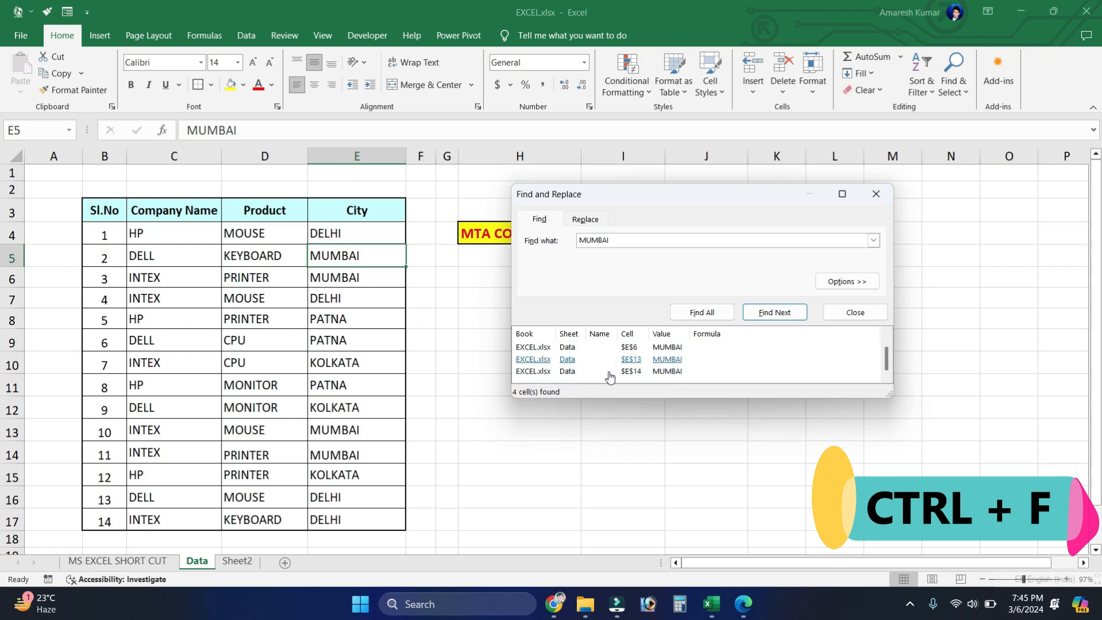
scroll(606, 373, up, 1)
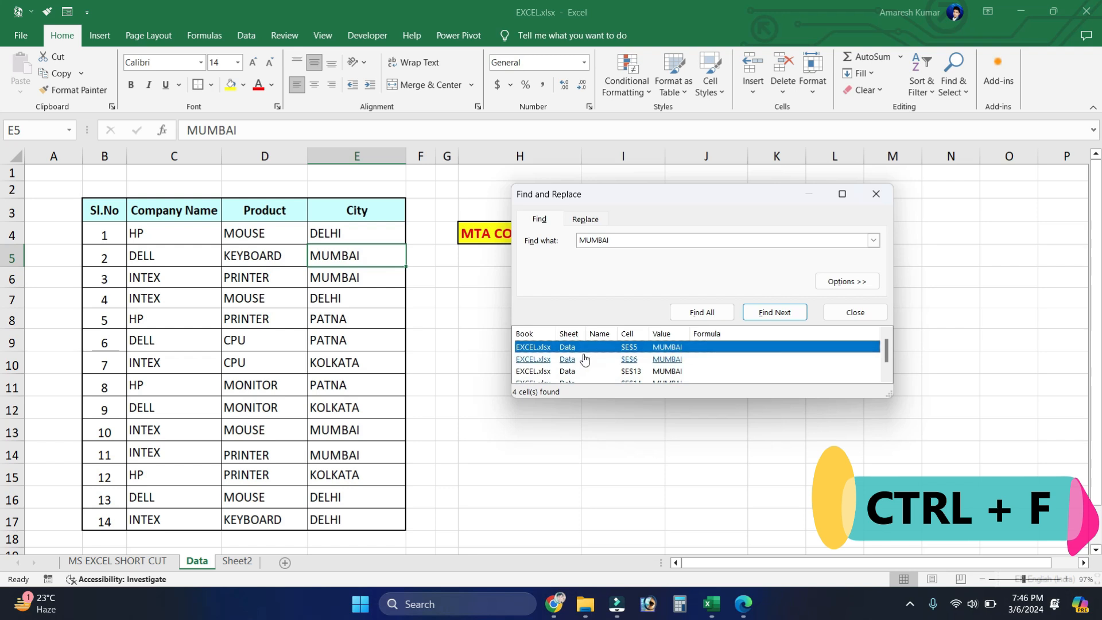
- Select all found MUMBAI cells in the City column, fill them with light gold, and undo the fill
key(ctrl+a)
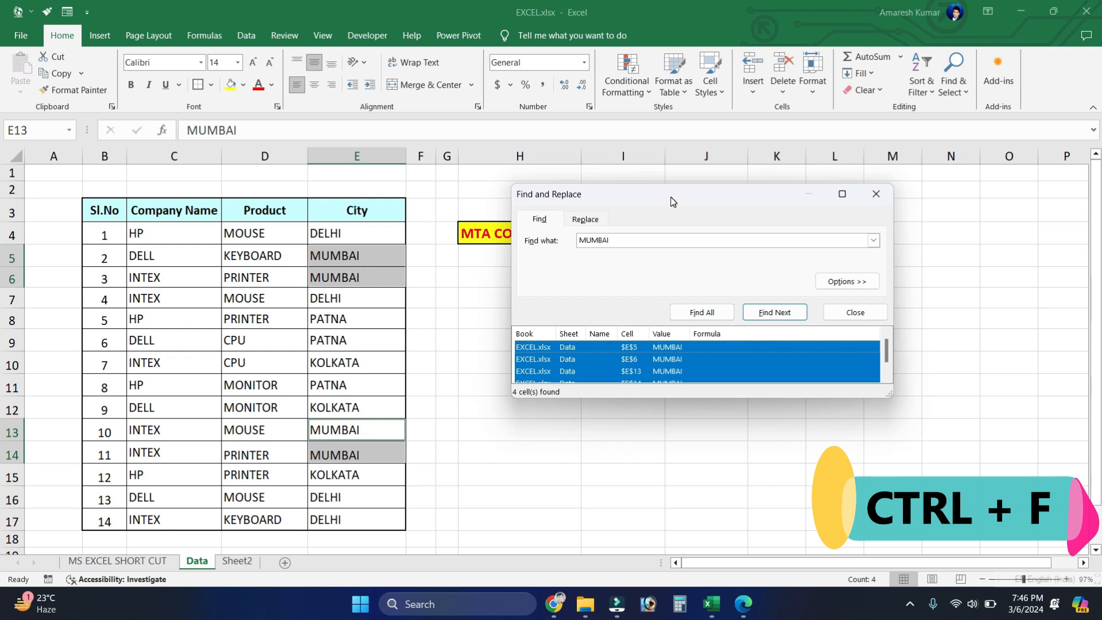
click(883, 198)
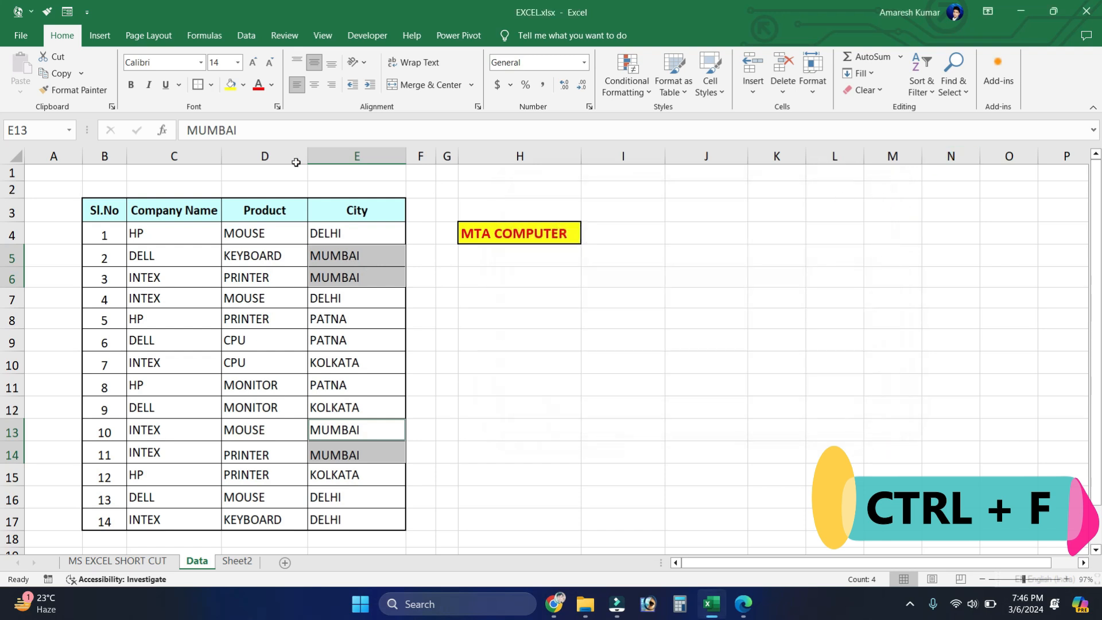
click(244, 85)
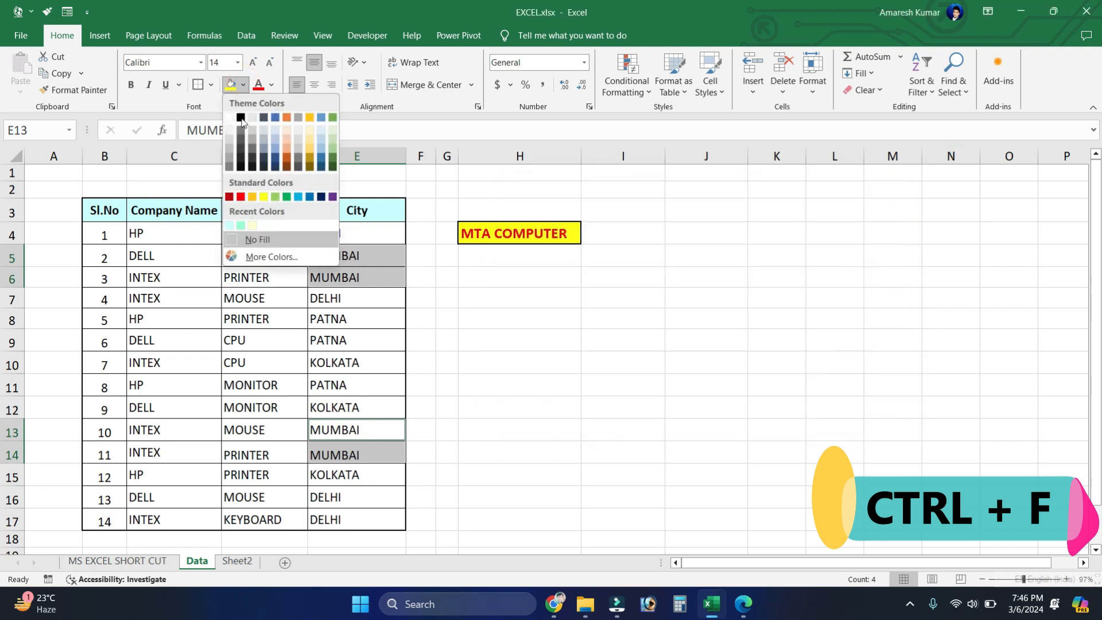
click(312, 141)
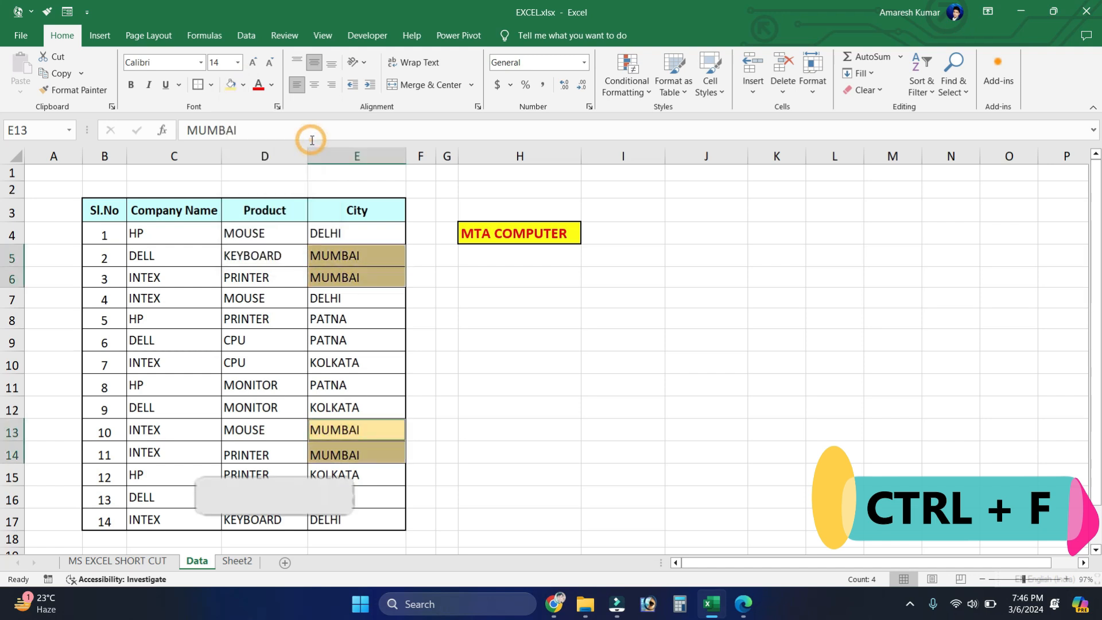
click(367, 316)
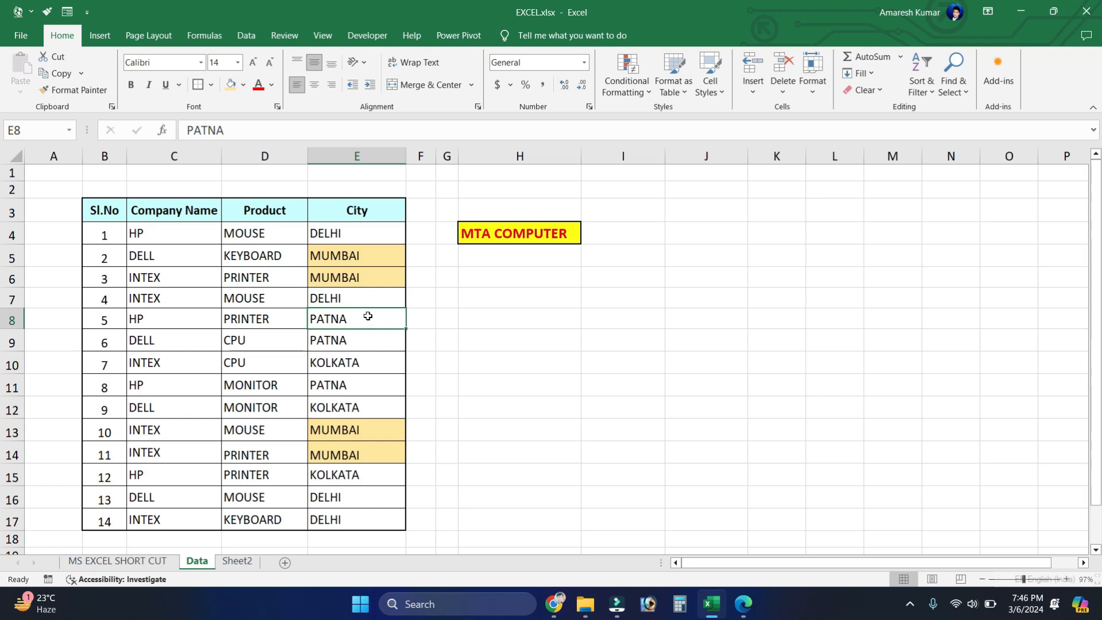
key(ctrl+z)
- Jump from cell H9 to cell E3 with Go To, replacing the suggested reference
click(514, 344)
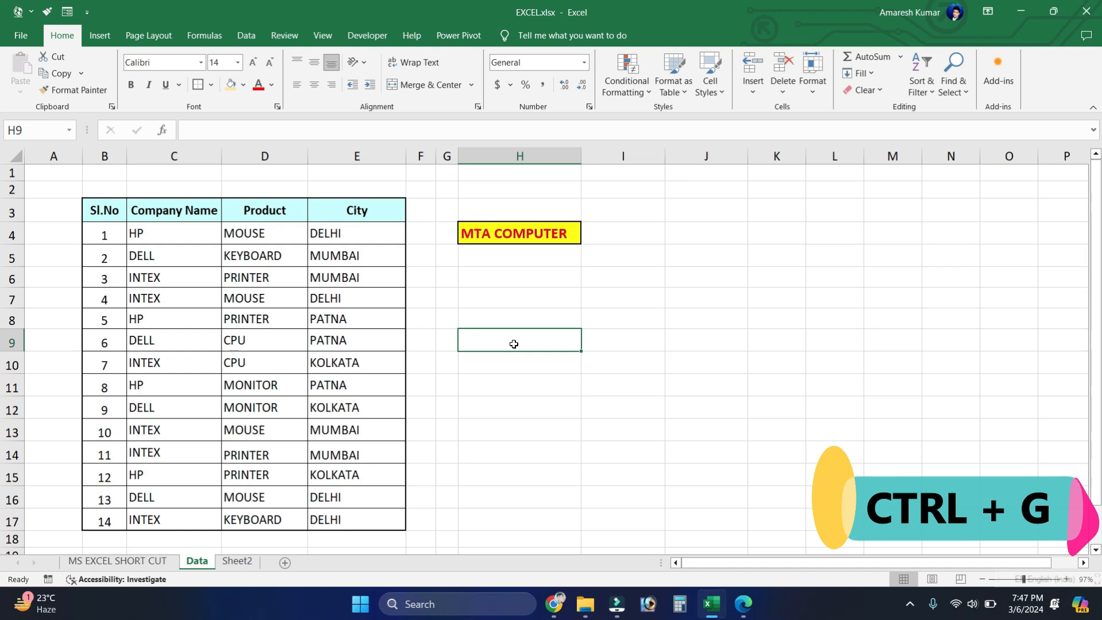
key(ctrl+g)
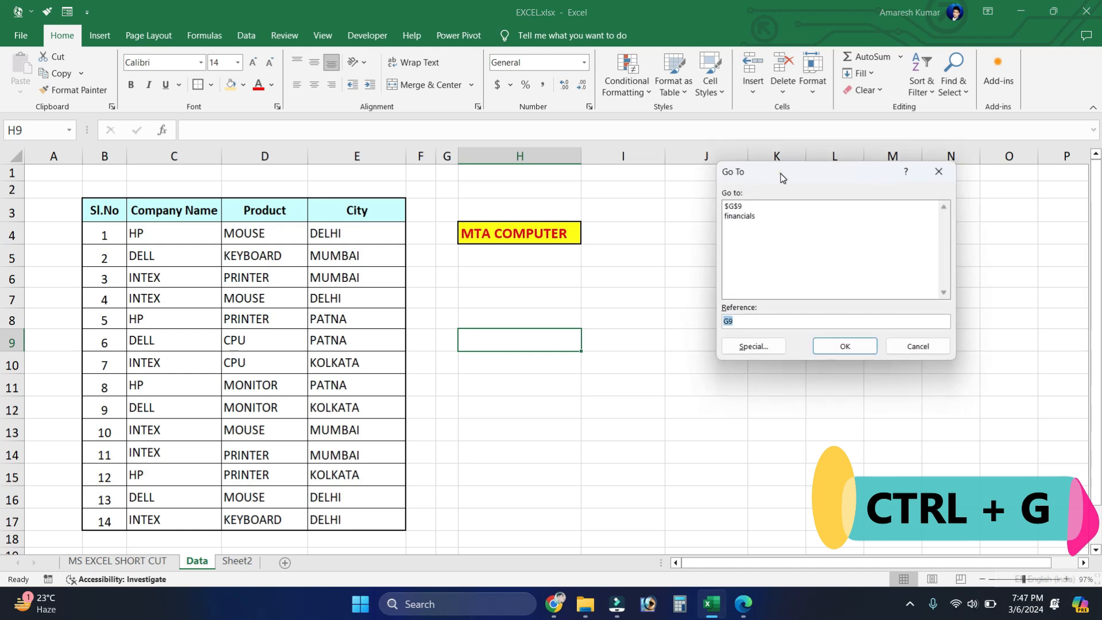
drag(781, 174, 685, 200)
key(BackSpace)
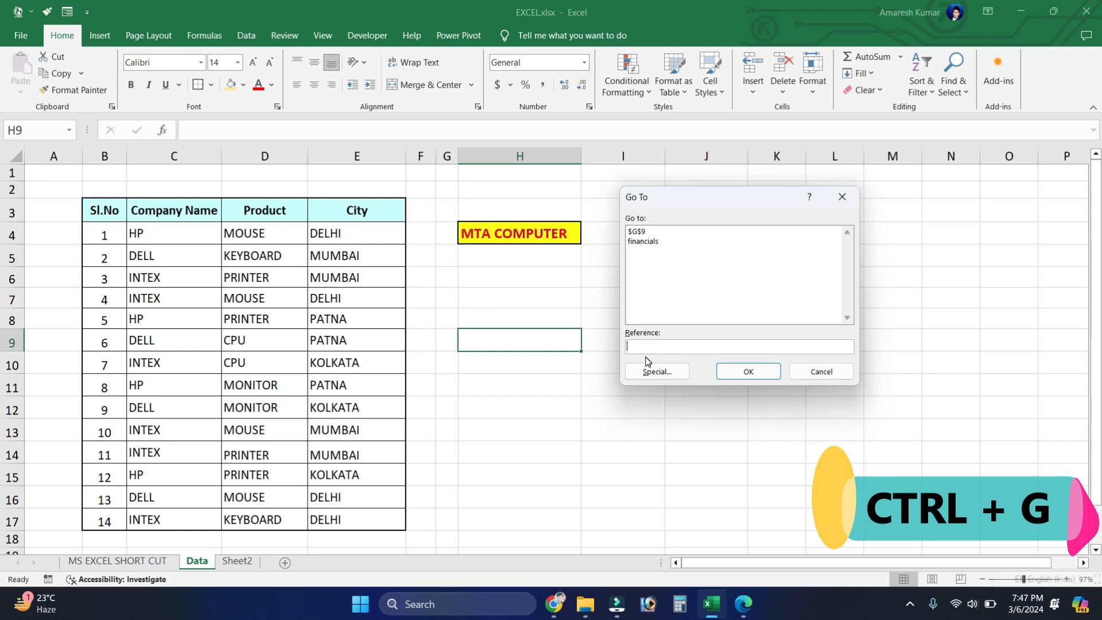
text(E3)
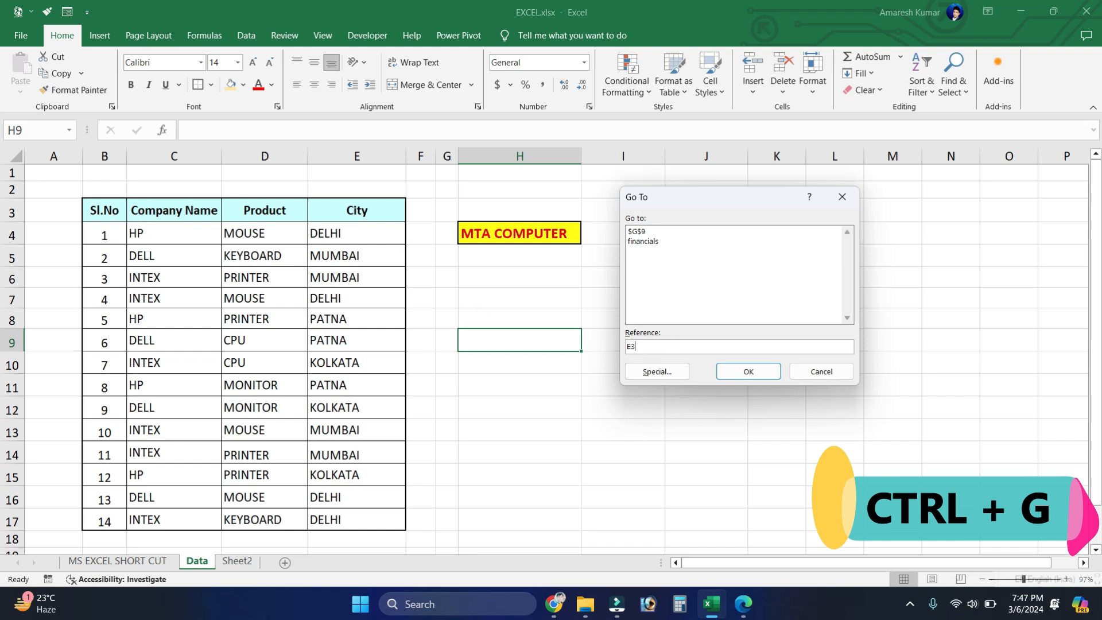
click(749, 372)
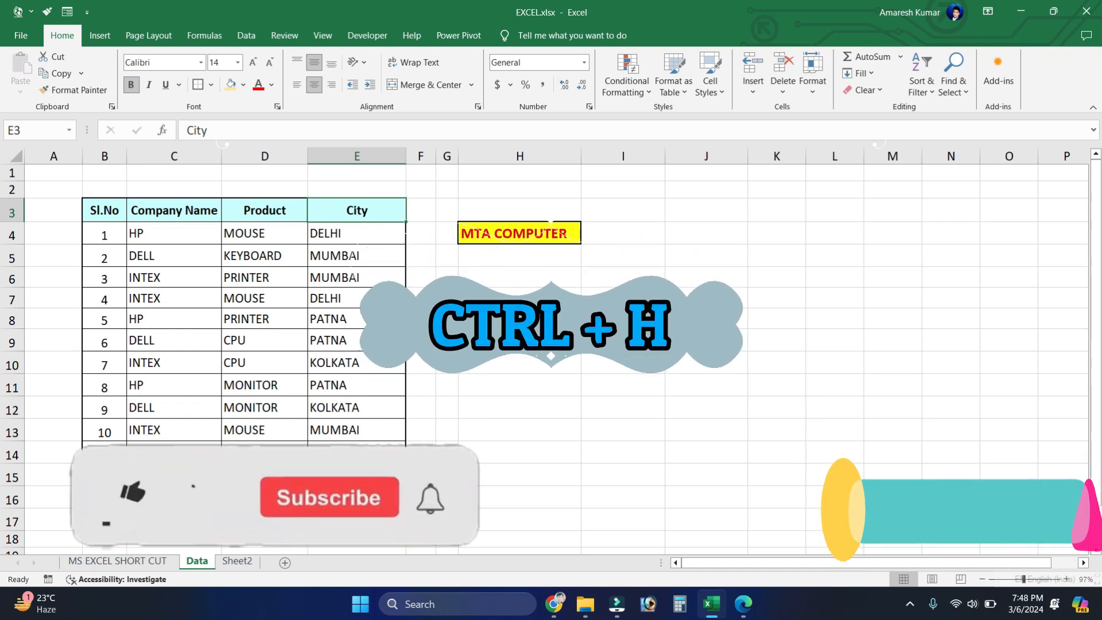
- Open the Replace dialog from cell H8 and clear both the search text and the replacement text
click(496, 311)
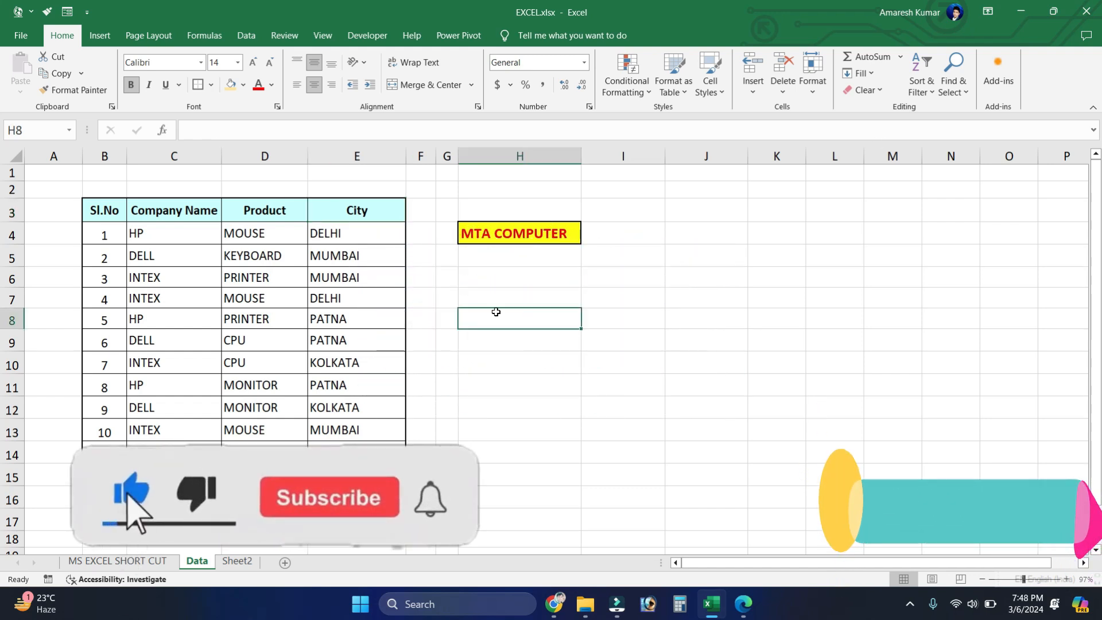
key(ctrl+h)
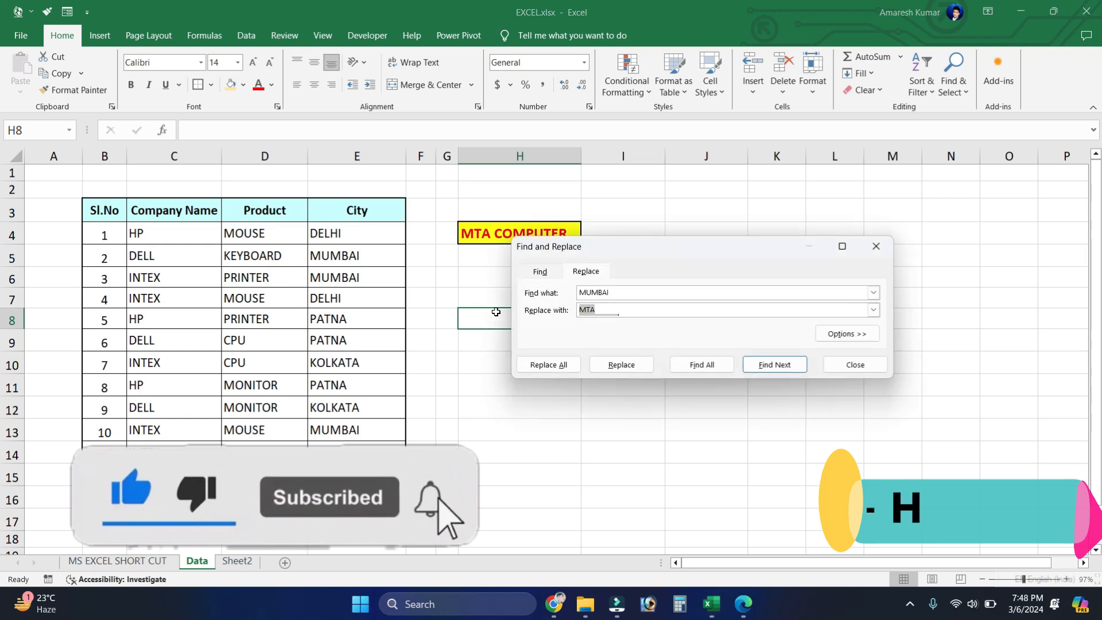
key(BackSpace)
key(shift+Tab)
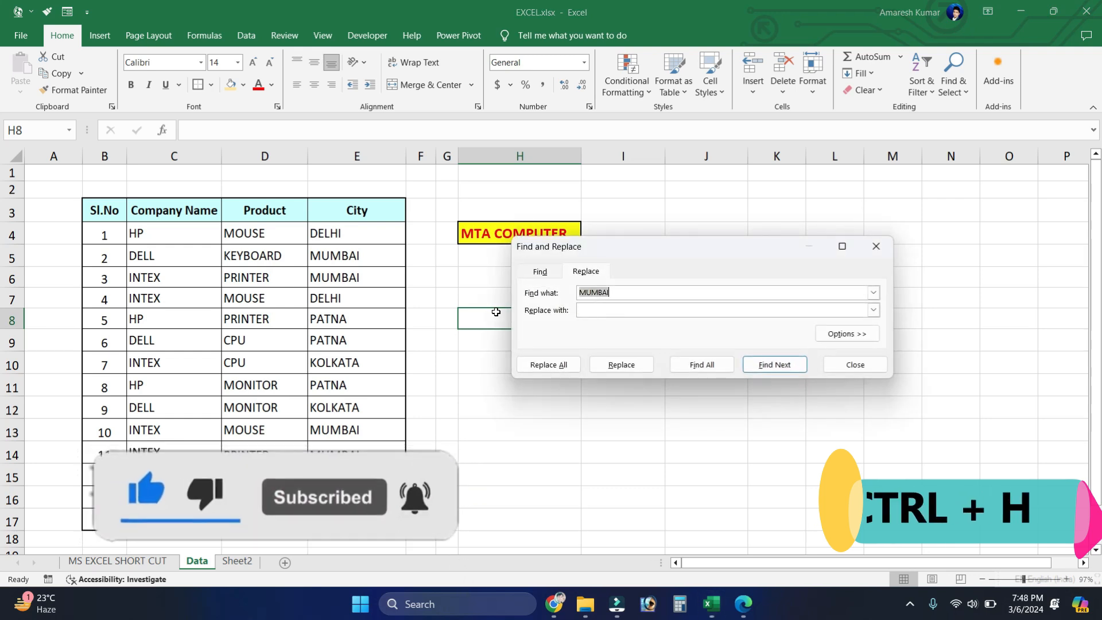
key(BackSpace)
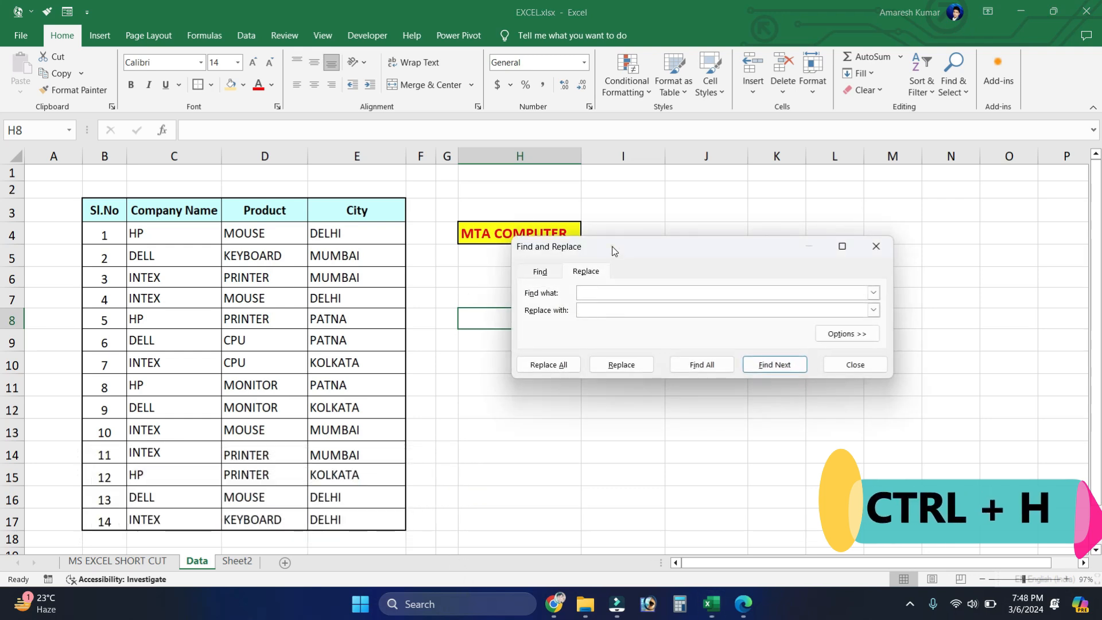
- Enter CPU from the Product column as the text to find and RAM as its replacement
drag(260, 239, 258, 519)
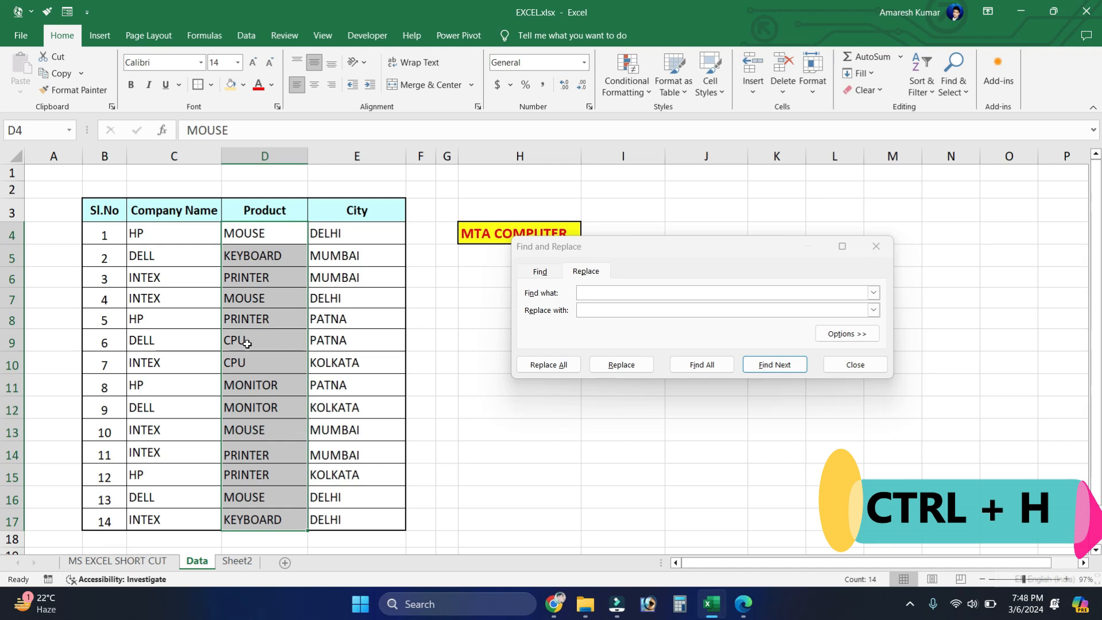
click(247, 344)
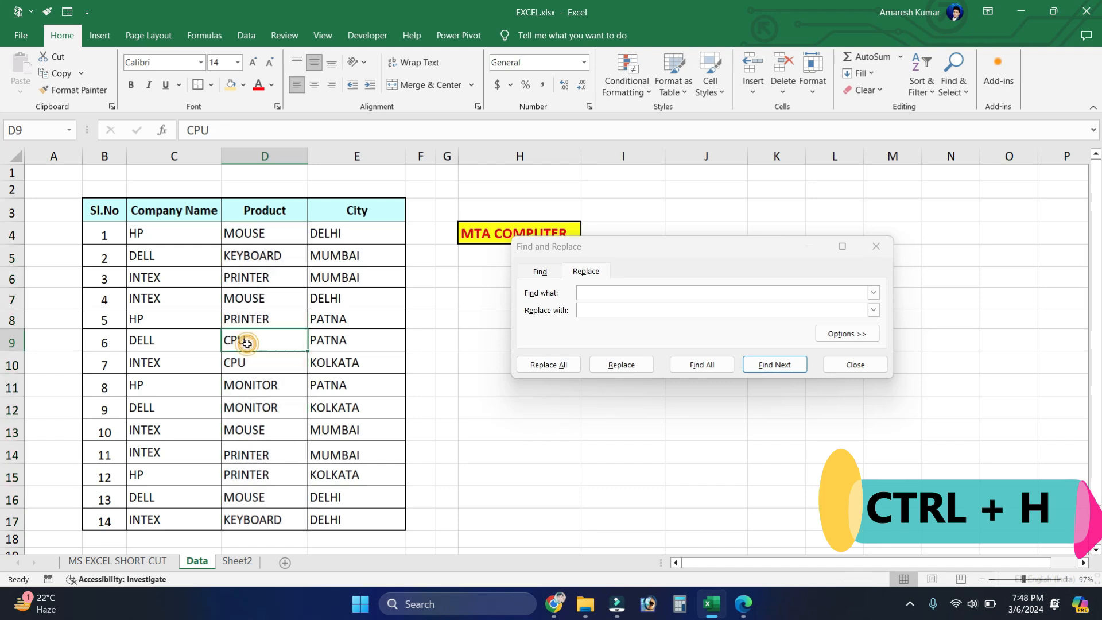
click(591, 293)
text(CPU)
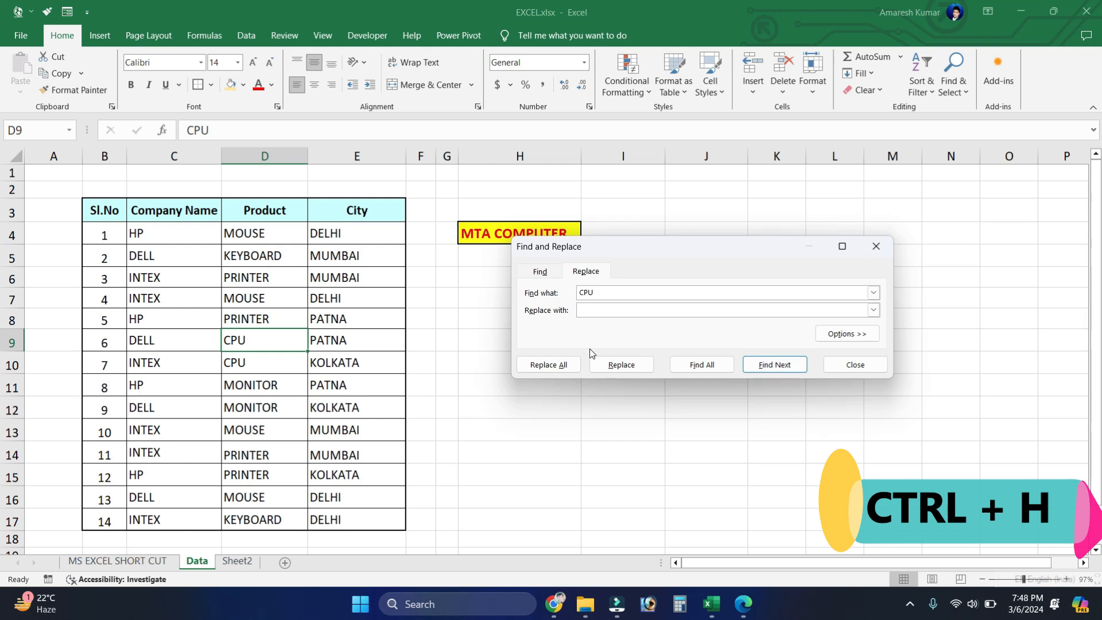
click(600, 312)
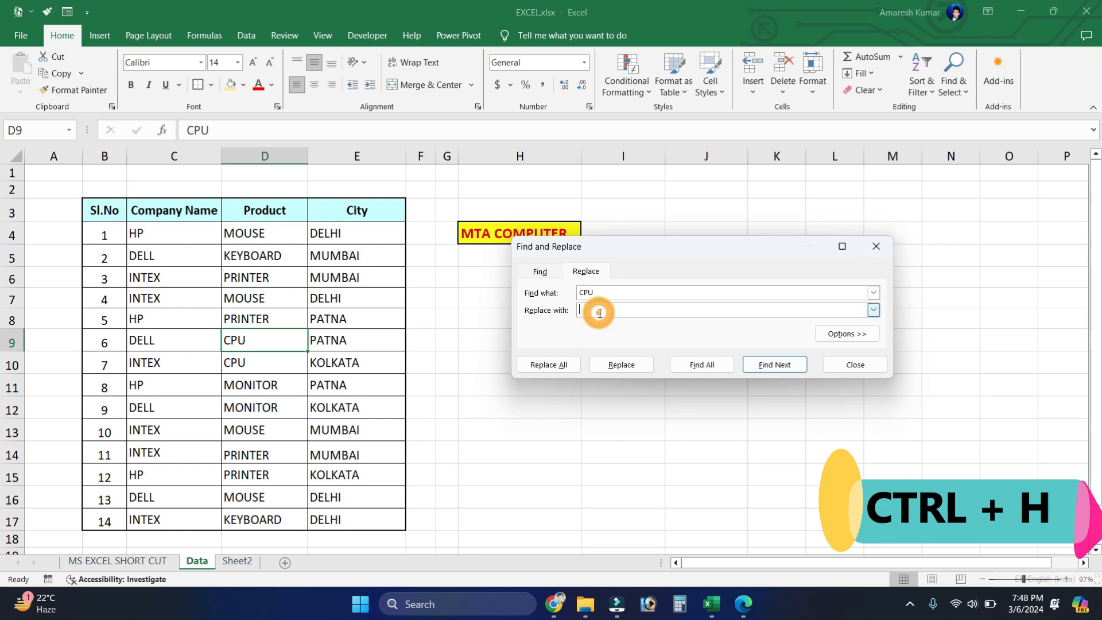
text(R)
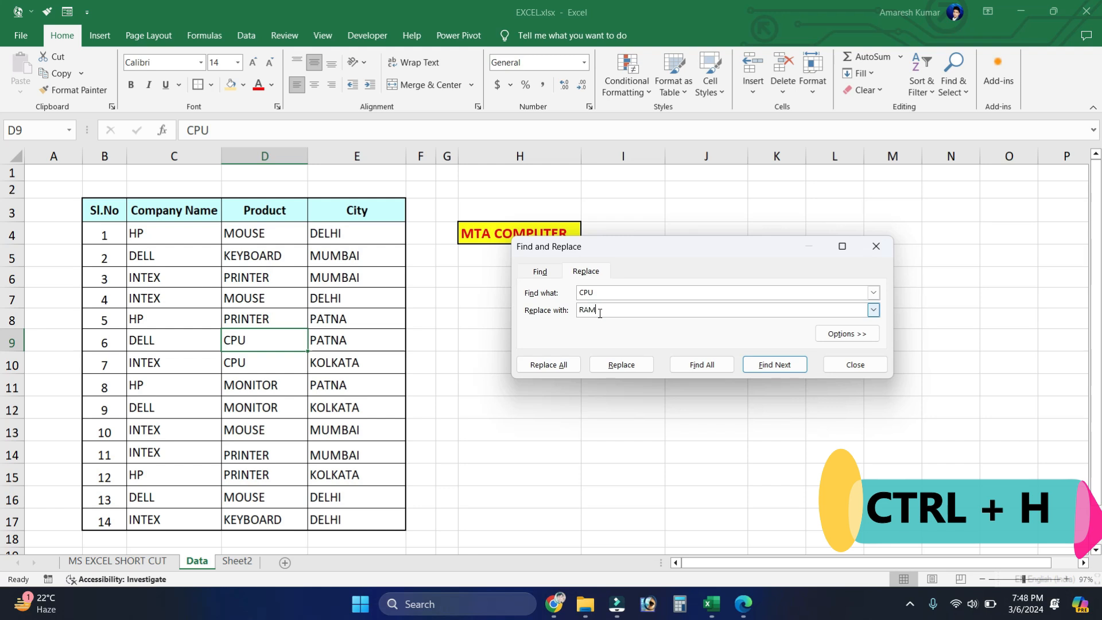
text(AM)
- Select the Product entries D4:D17 and try to replace a single CPU entry with RAM
drag(244, 236, 247, 256)
drag(241, 446, 256, 521)
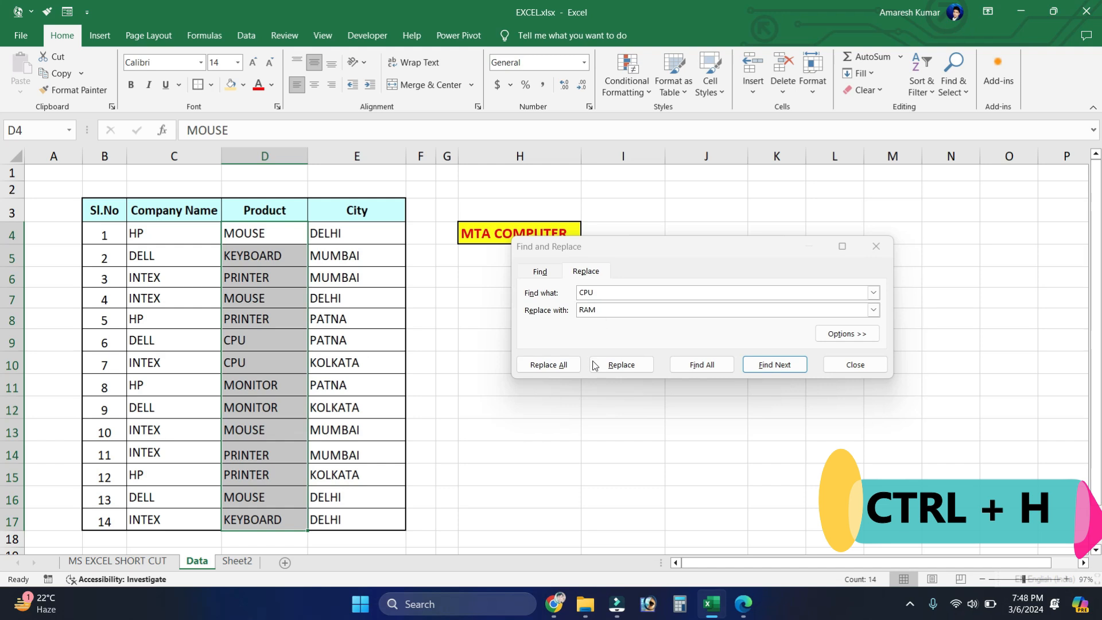
click(620, 366)
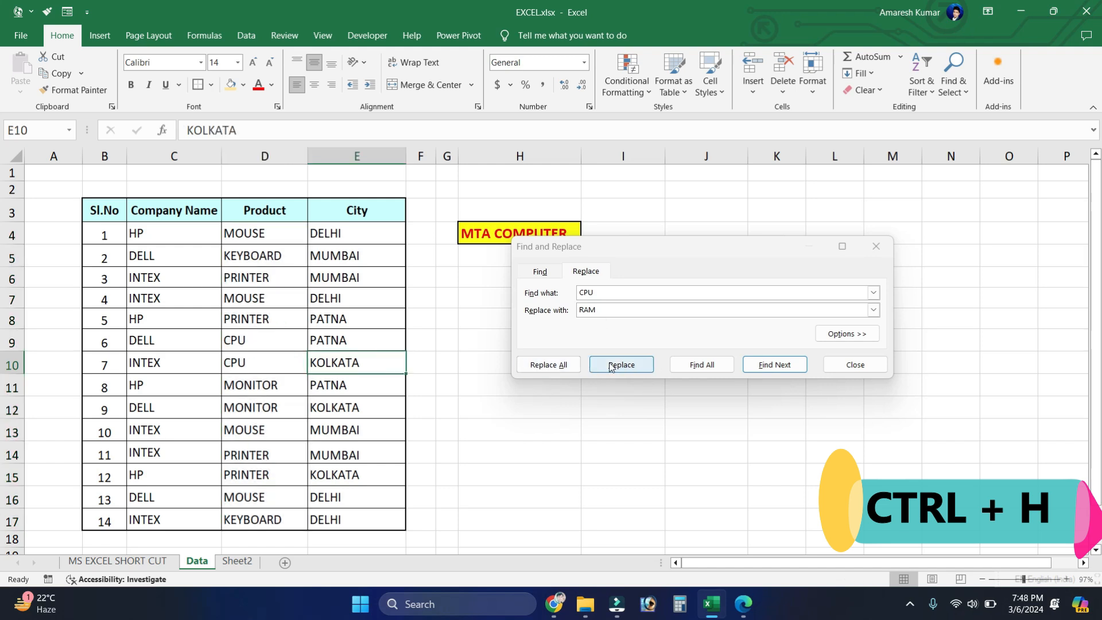
click(615, 367)
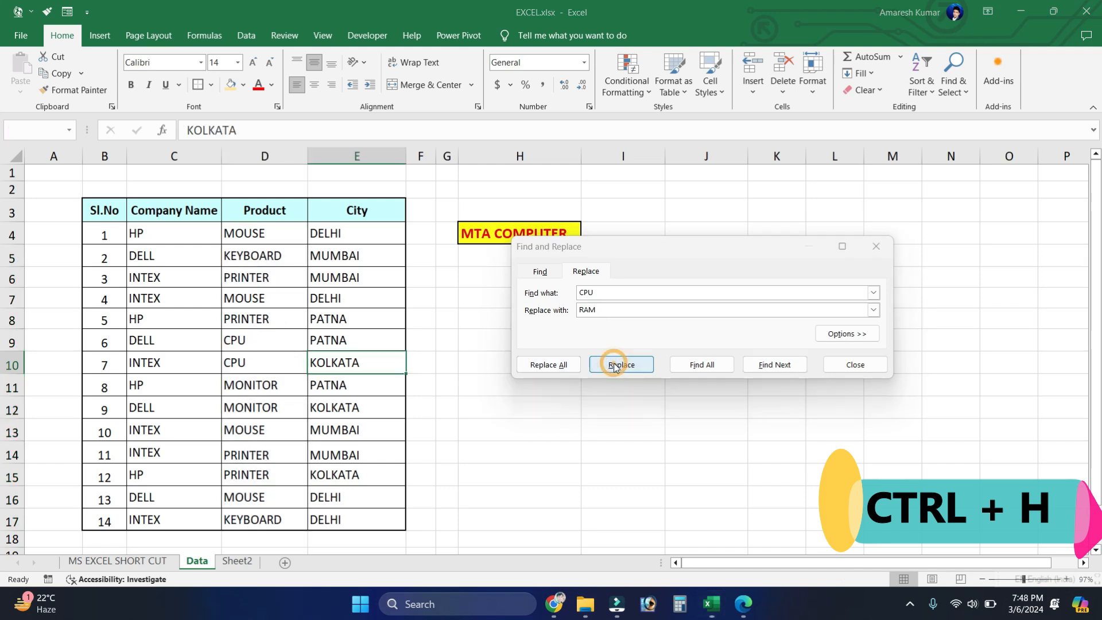
key(Return)
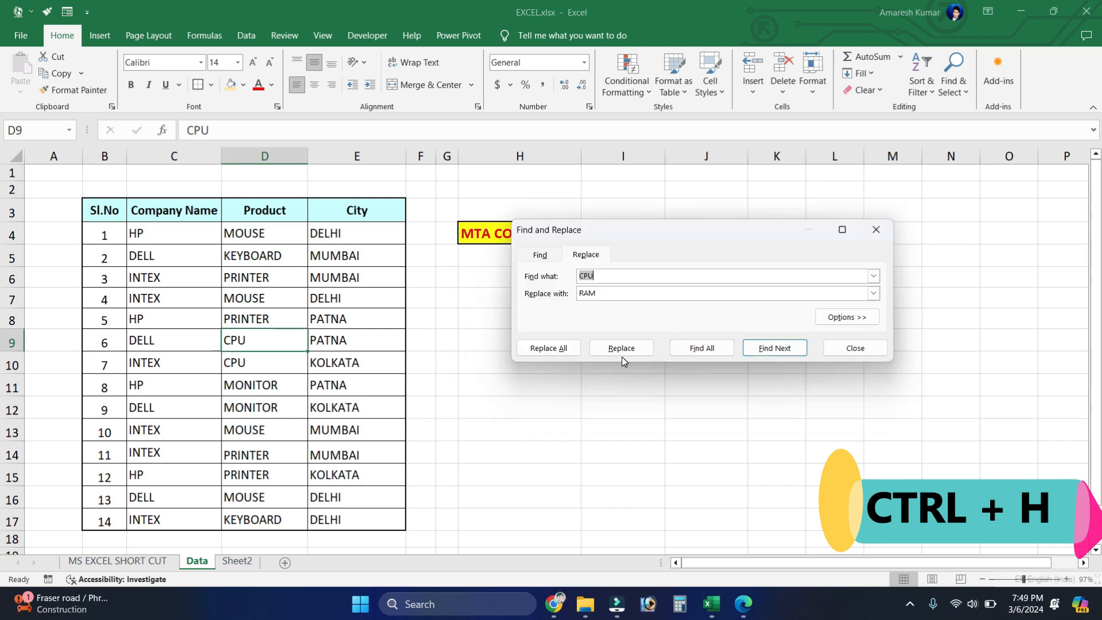
- Replace CPU with RAM one occurrence at a time in cells D9 and D10, close the dialog and undo both replacements
click(621, 357)
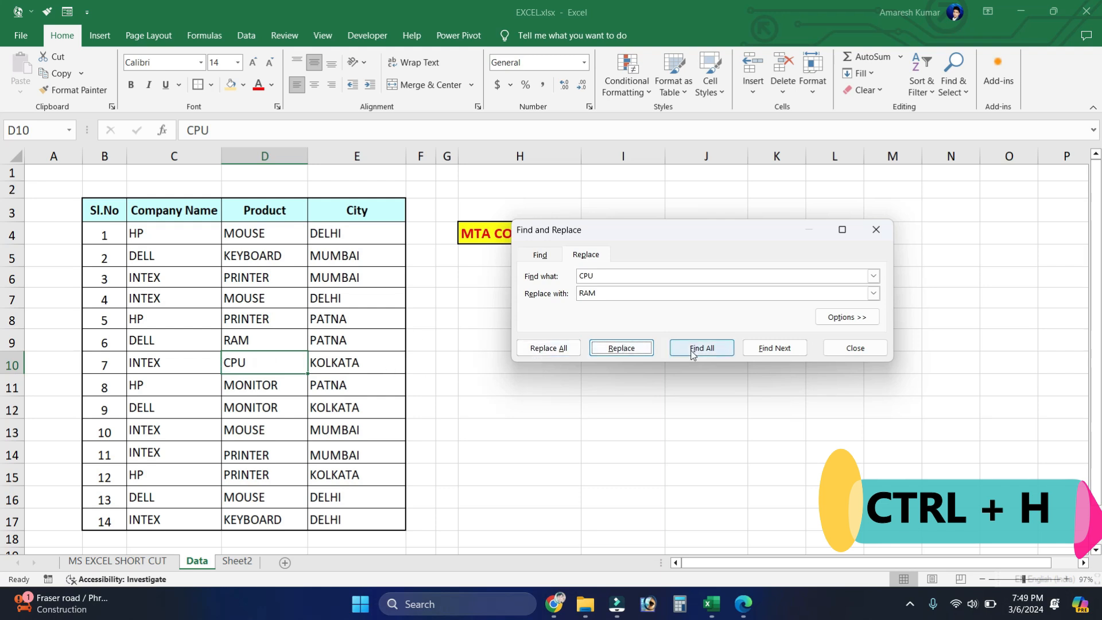
click(627, 351)
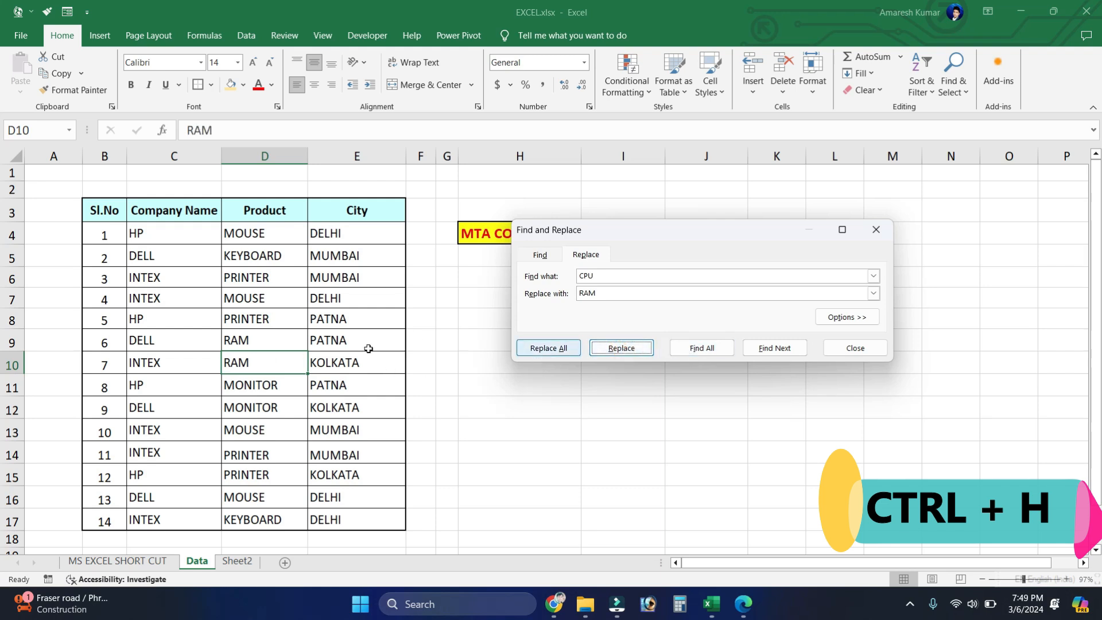
click(617, 348)
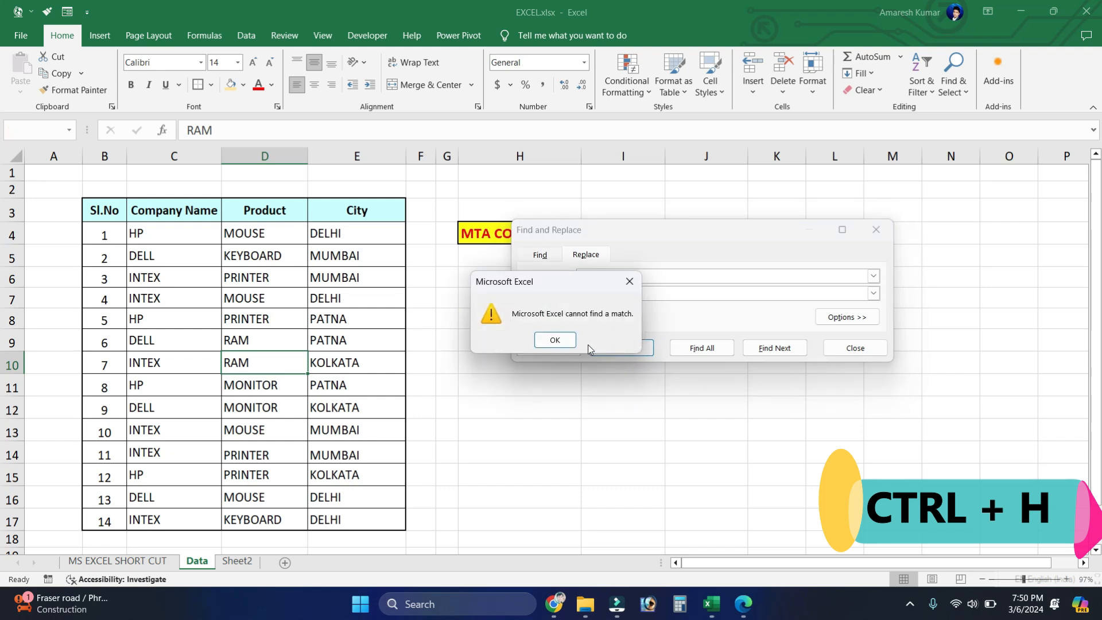
click(558, 344)
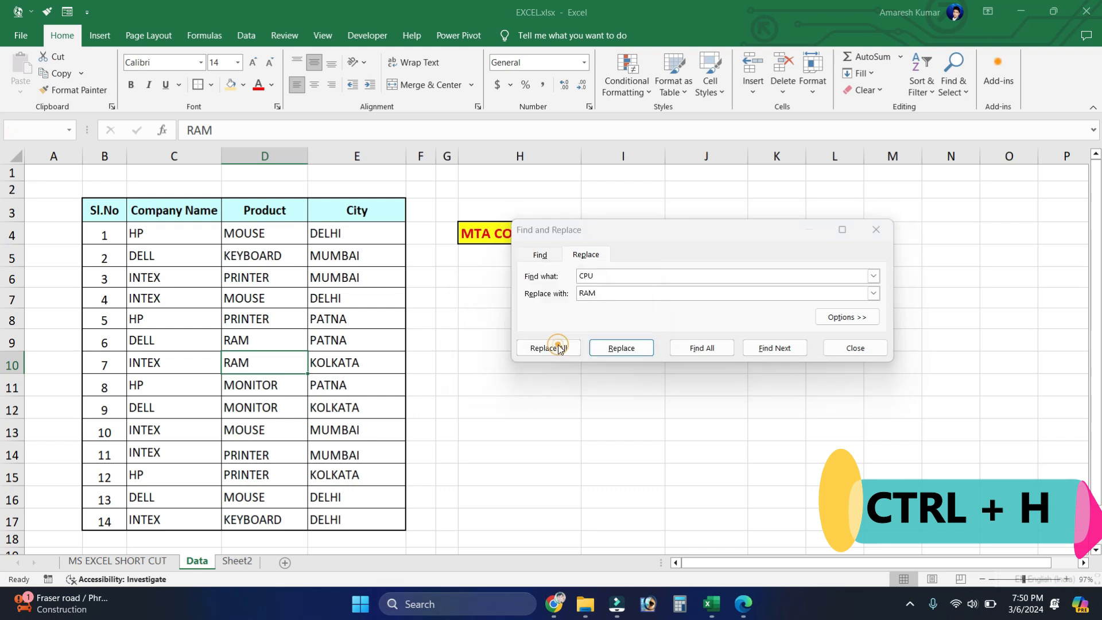
click(877, 230)
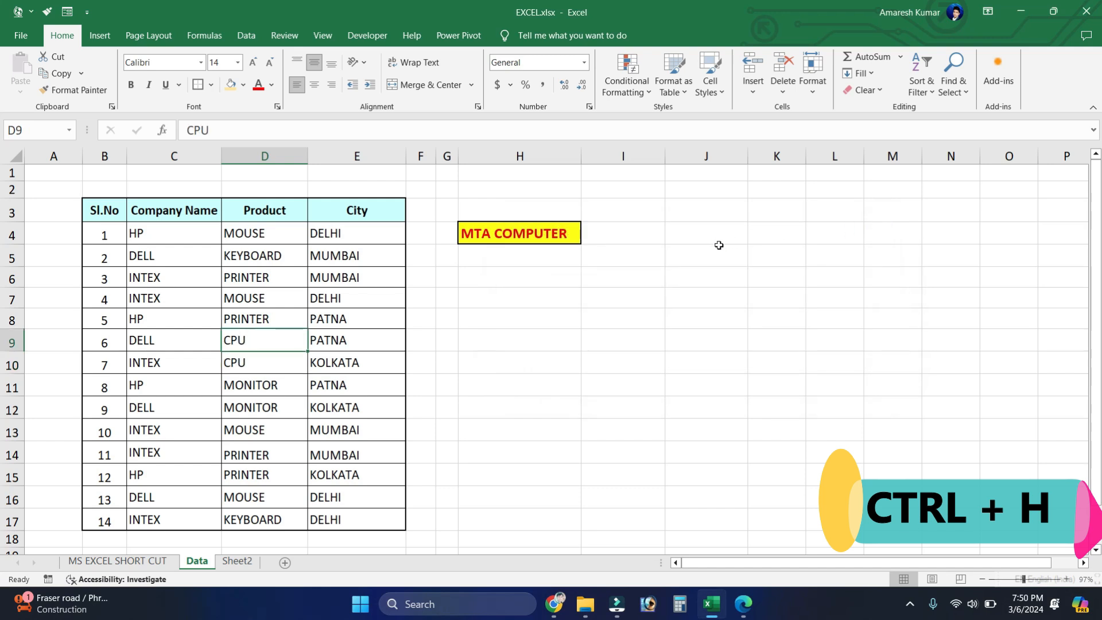
- Replace every CPU entry in the table with RAM at once, close the dialog and select cell H8
key(ctrl+h)
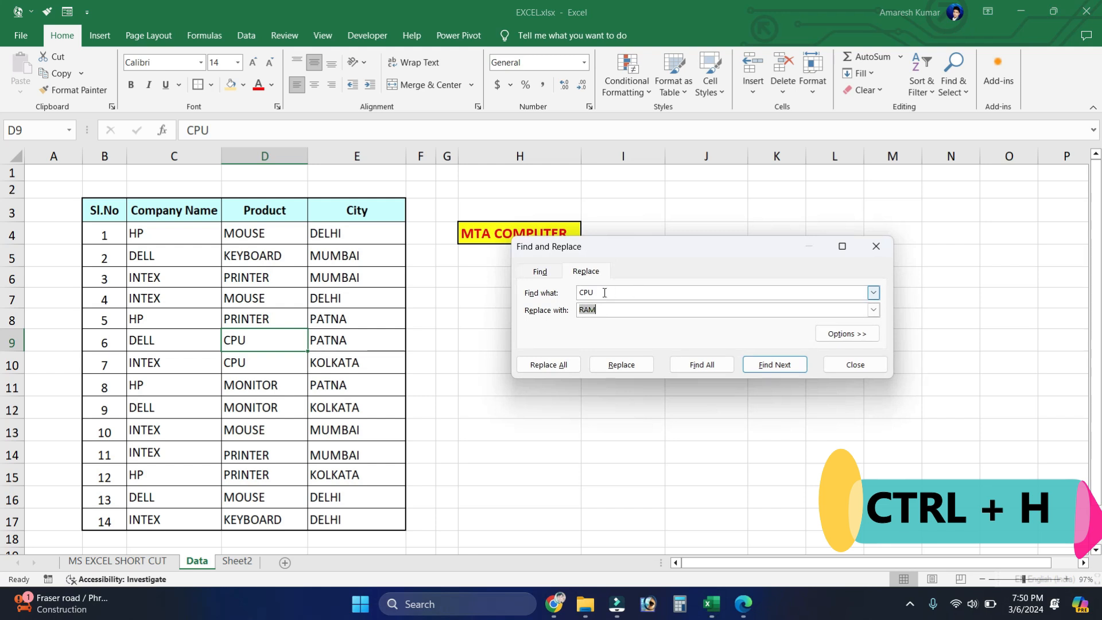
click(627, 295)
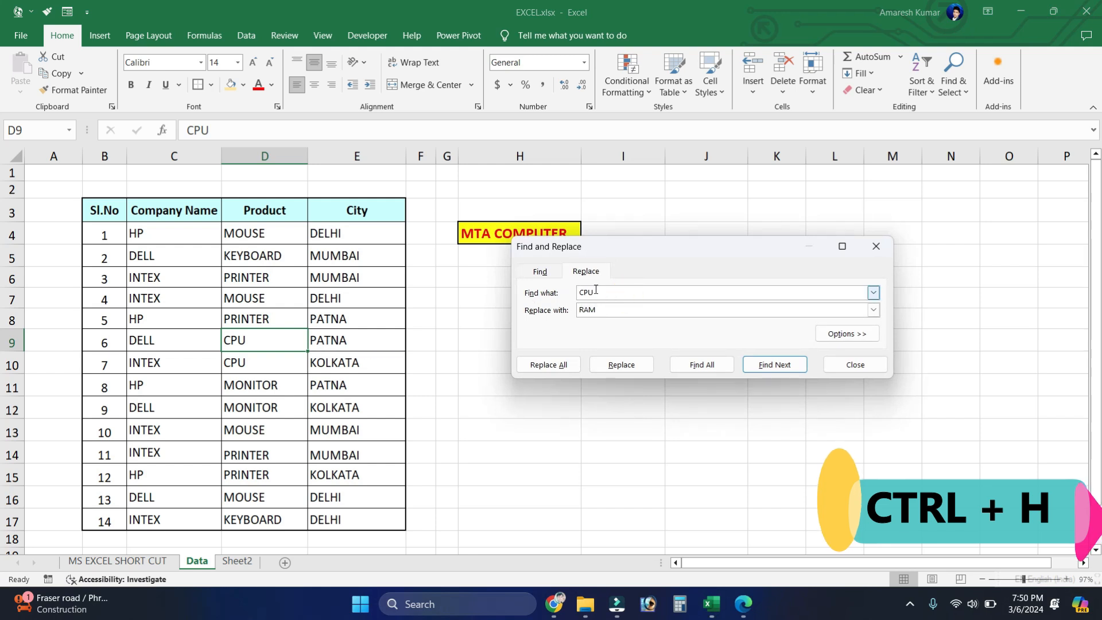
click(595, 313)
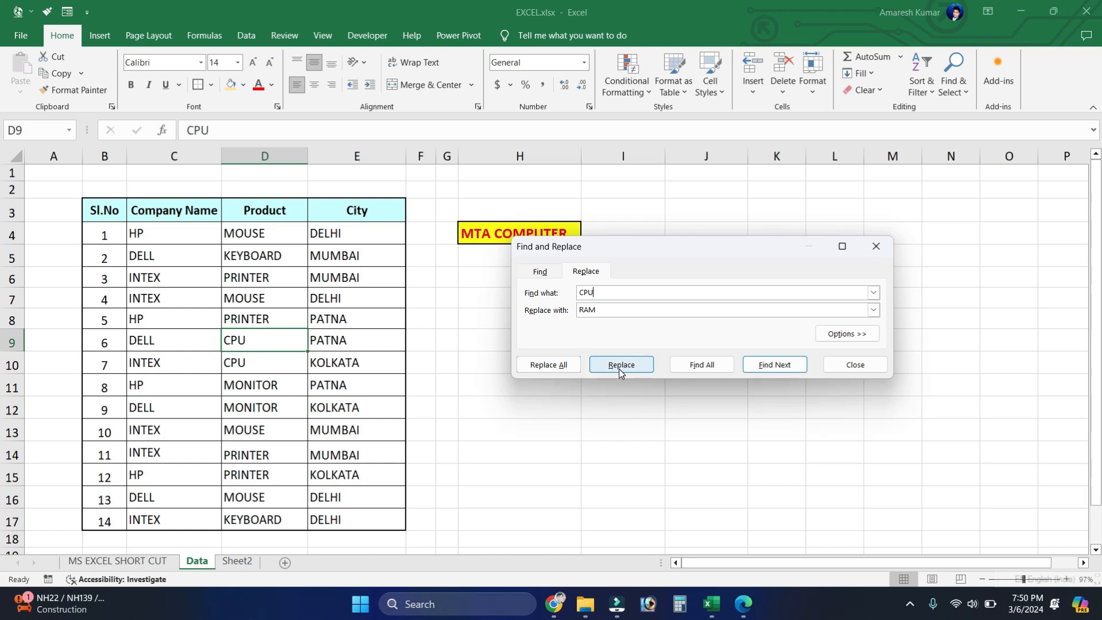
click(541, 366)
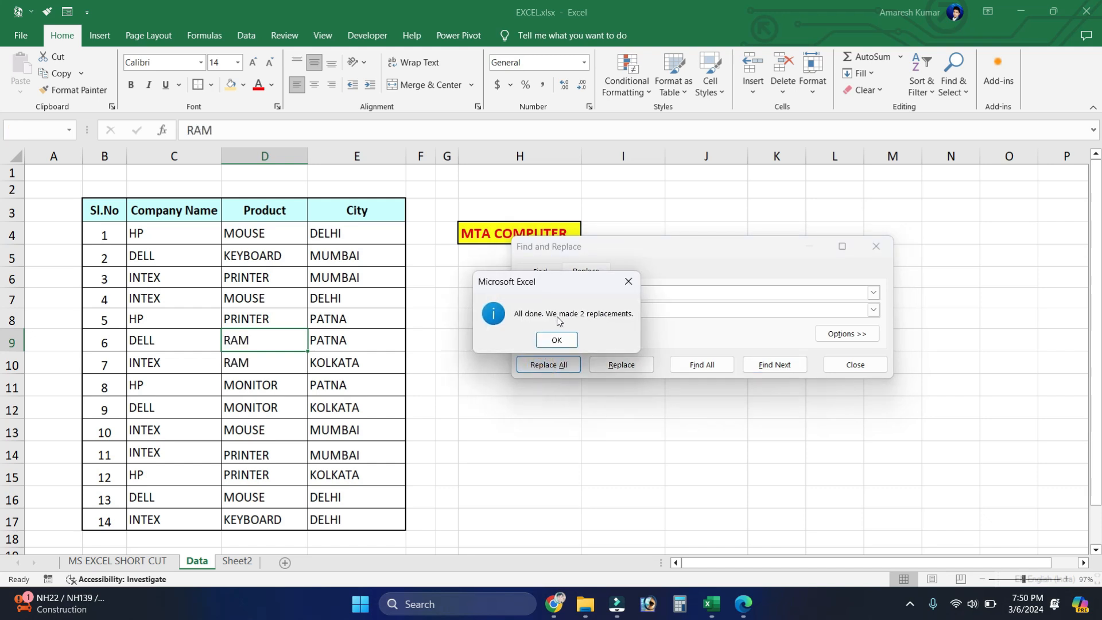
click(559, 340)
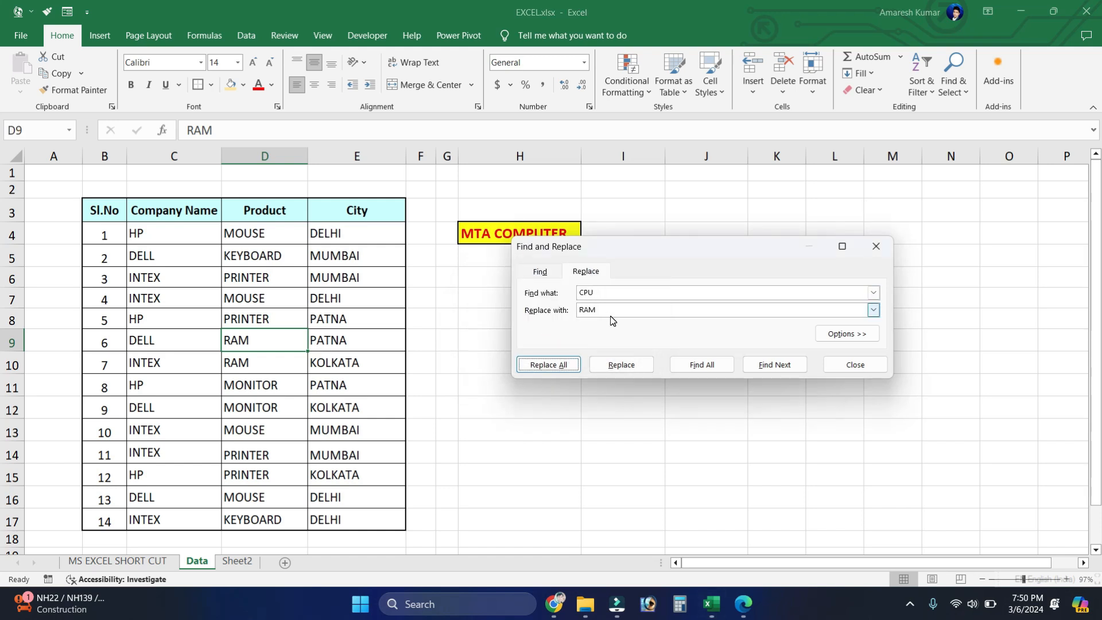
click(877, 246)
click(568, 312)
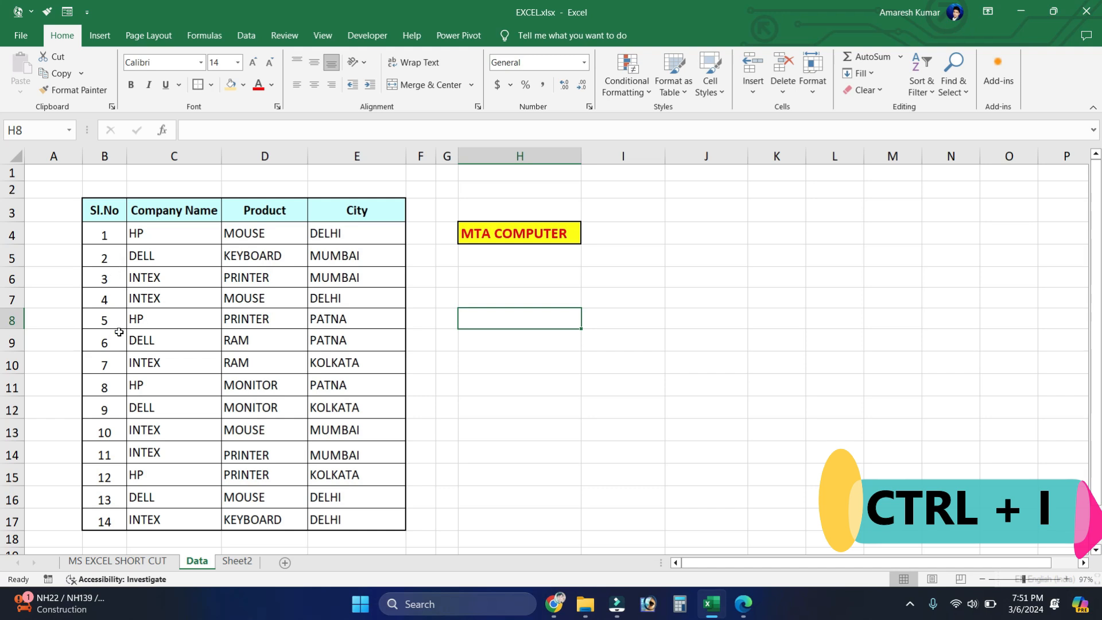
- Toggle italic repeatedly on the header cells B3:E3, ending with it switched off, and deselect them
drag(104, 208, 348, 205)
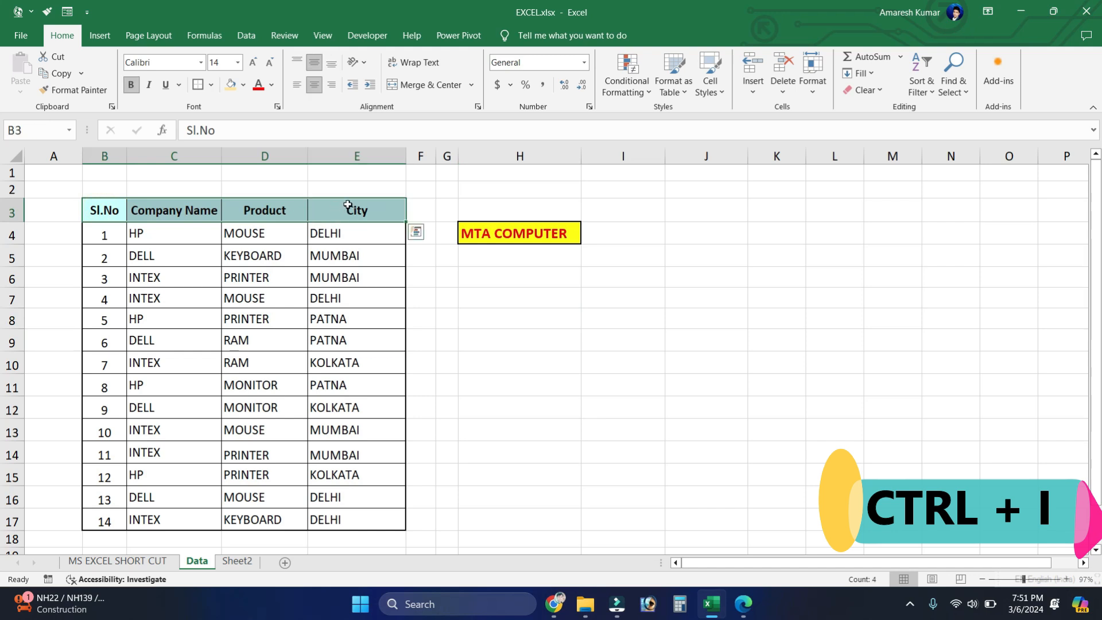
key(ctrl+i)
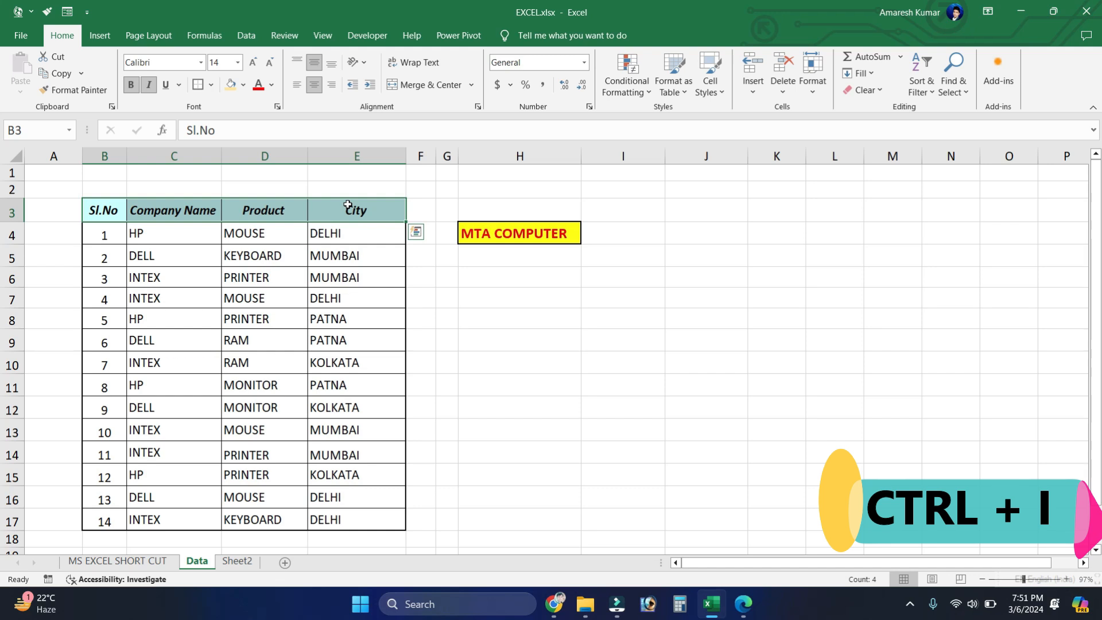
key(ctrl+i)
key(ctrl+i)
key(ctrl+i)
key(ctrl+i)
key(ctrl+i)
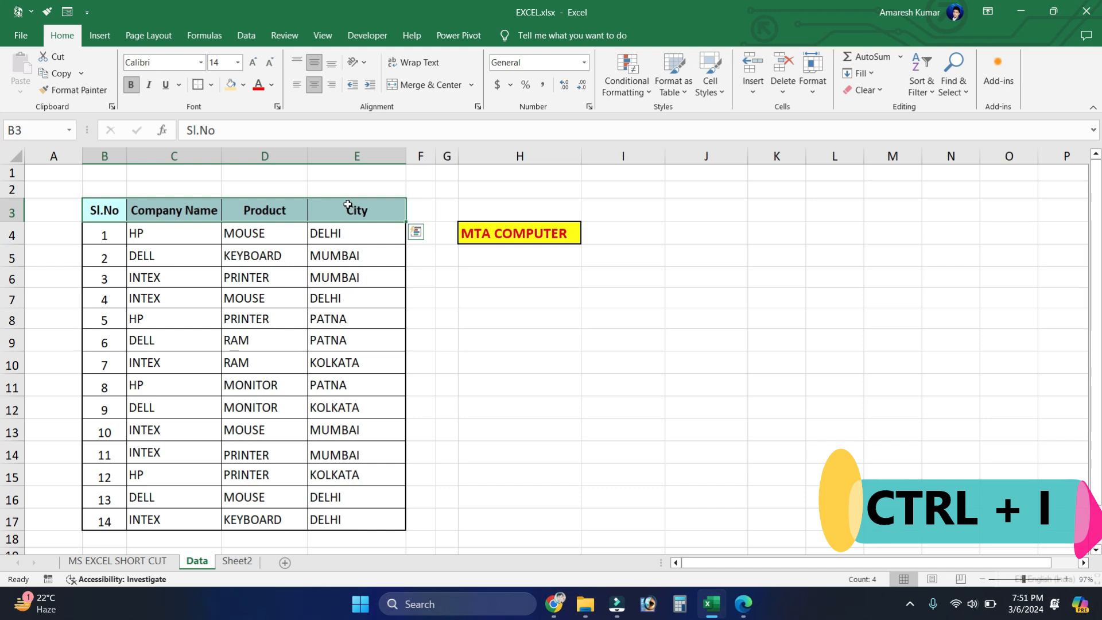
click(466, 313)
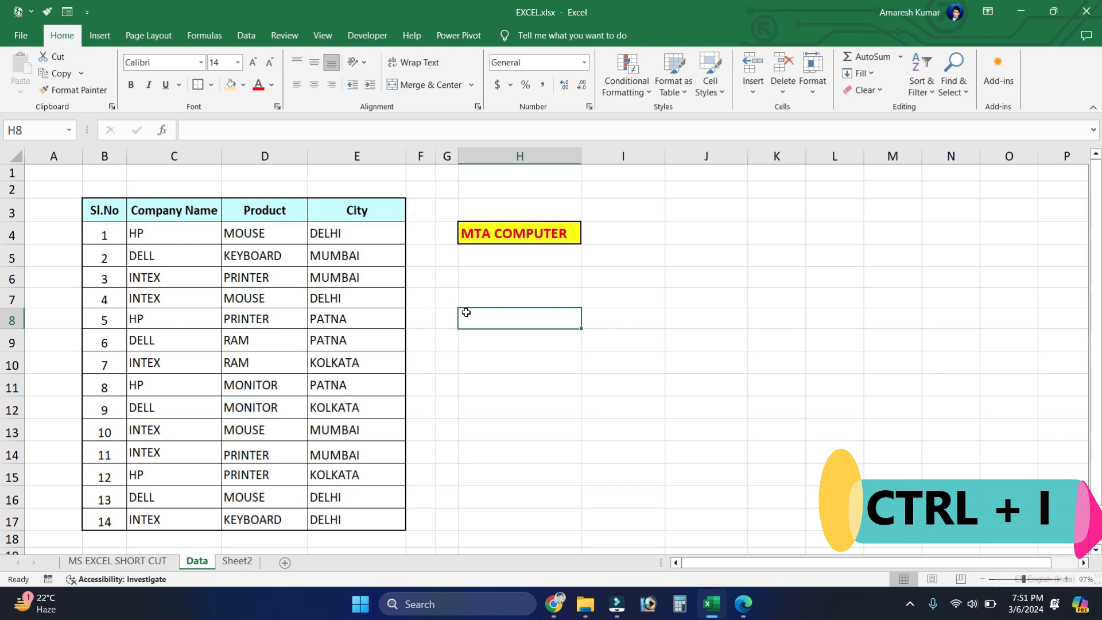
- Enter good in cell I8 and clear the cell again
click(604, 313)
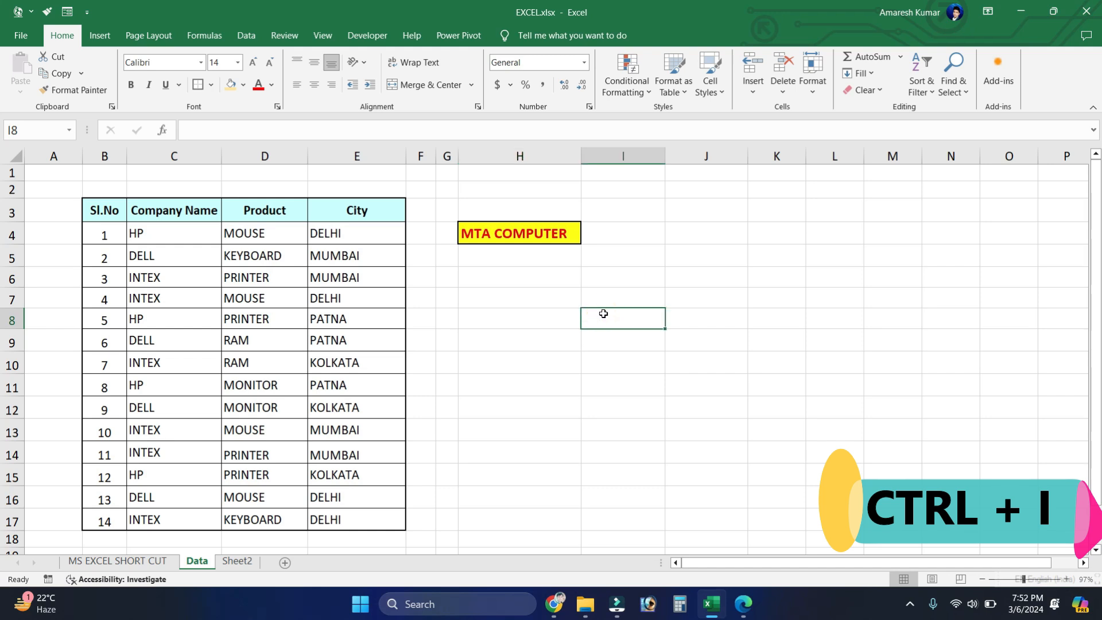
text(good)
key(ctrl+Return)
click(604, 314)
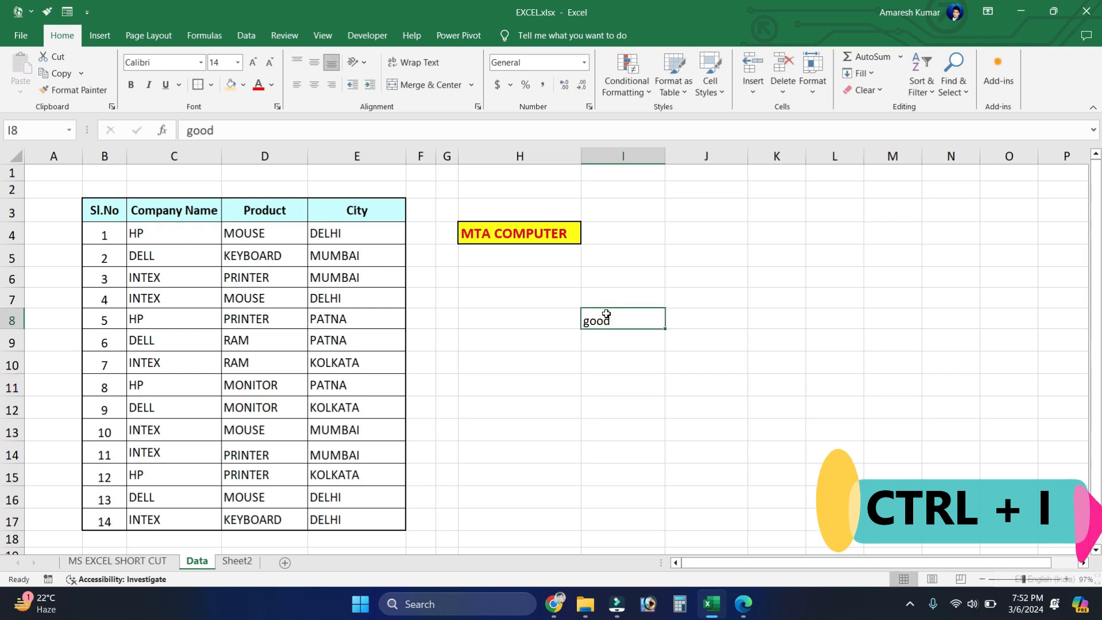
key(Delete)
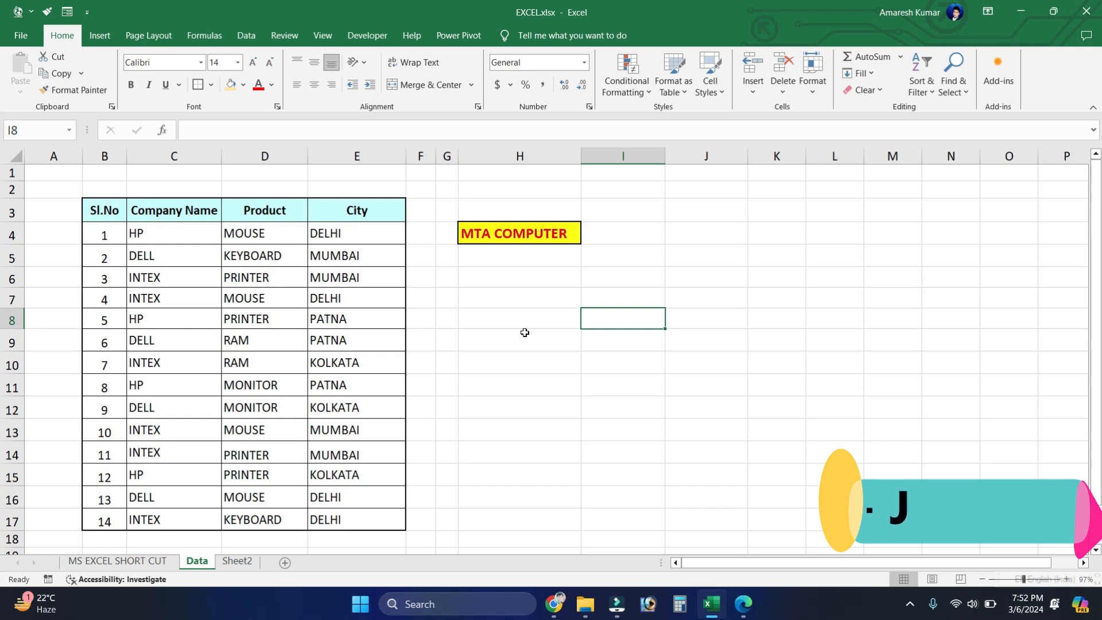
- Replace all MOUSE entries in the table with MTA COMPUTER on a single line
click(191, 356)
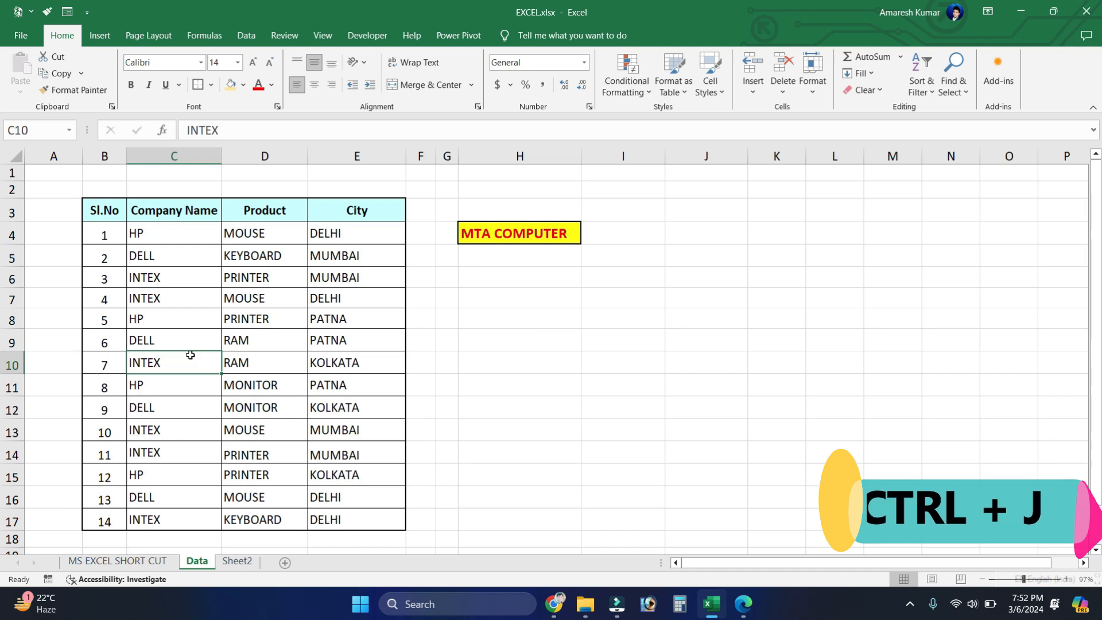
key(ctrl+h)
key(BackSpace)
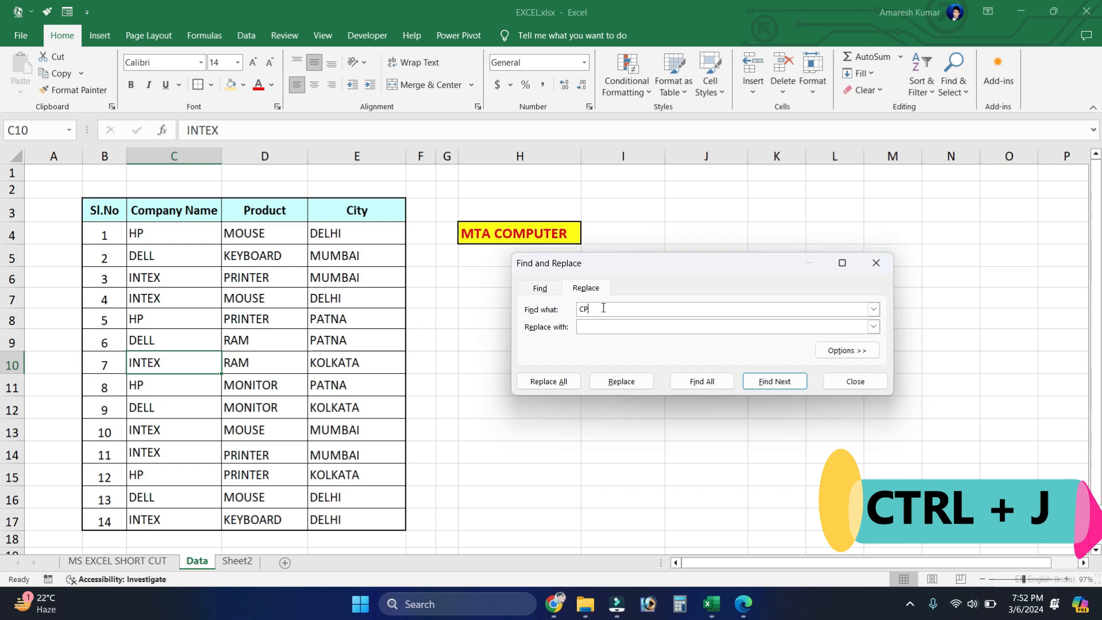
drag(595, 268, 579, 224)
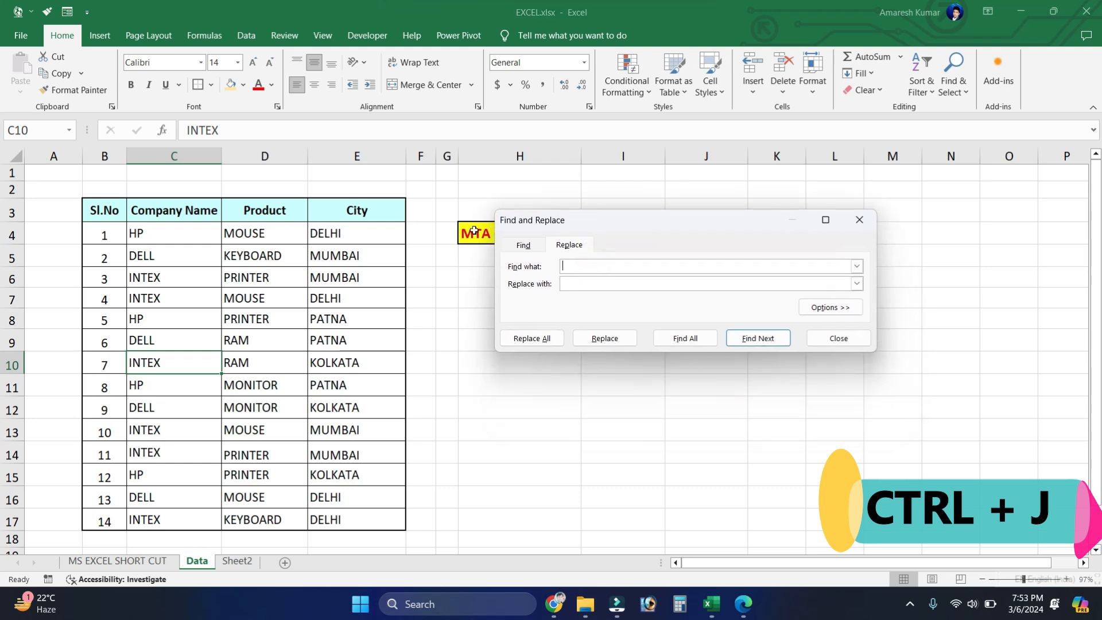
click(574, 267)
key(BackSpace)
key(BackSpace)
text(MOUSE)
click(574, 285)
text(MTA COMPUTER)
click(530, 343)
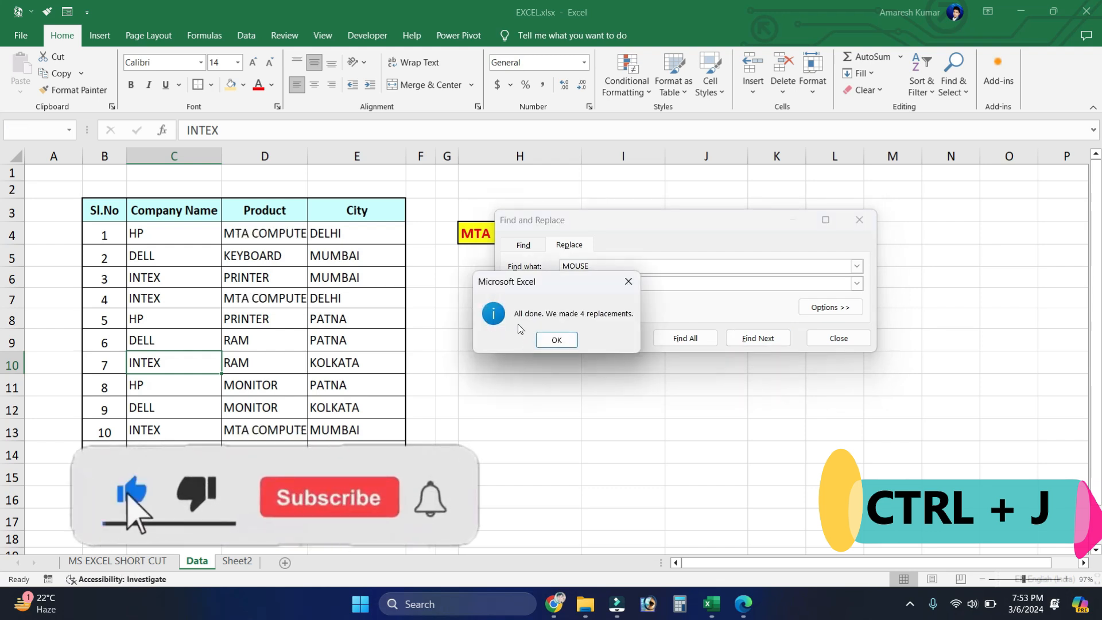
key(Return)
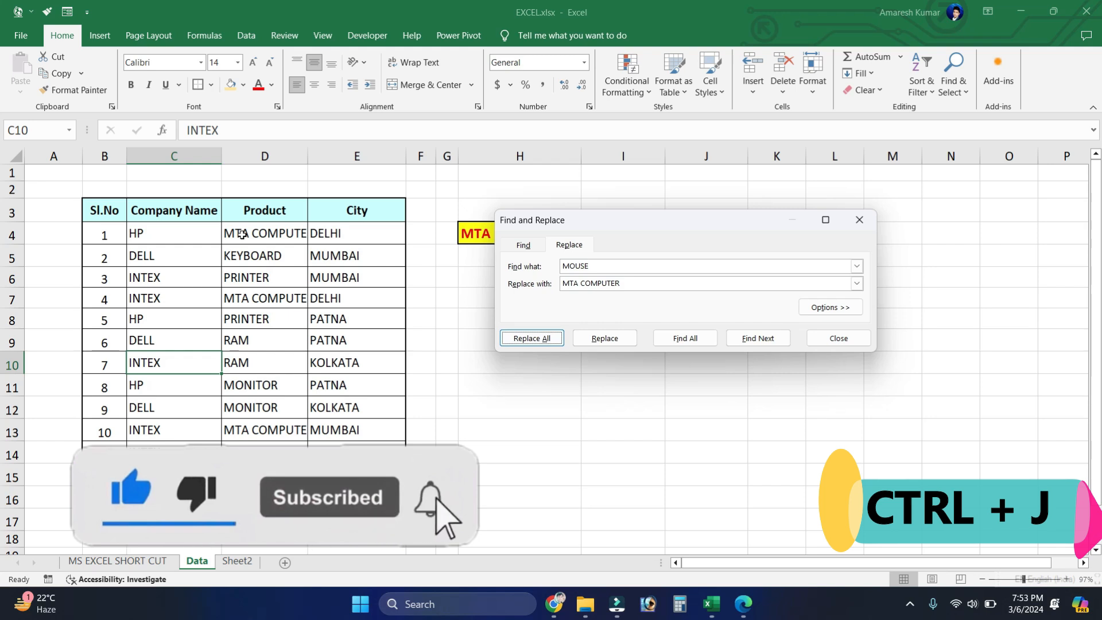
- Check the replaced entries in D4, D13 and D16, close the Replace dialog and undo the replacement
click(242, 234)
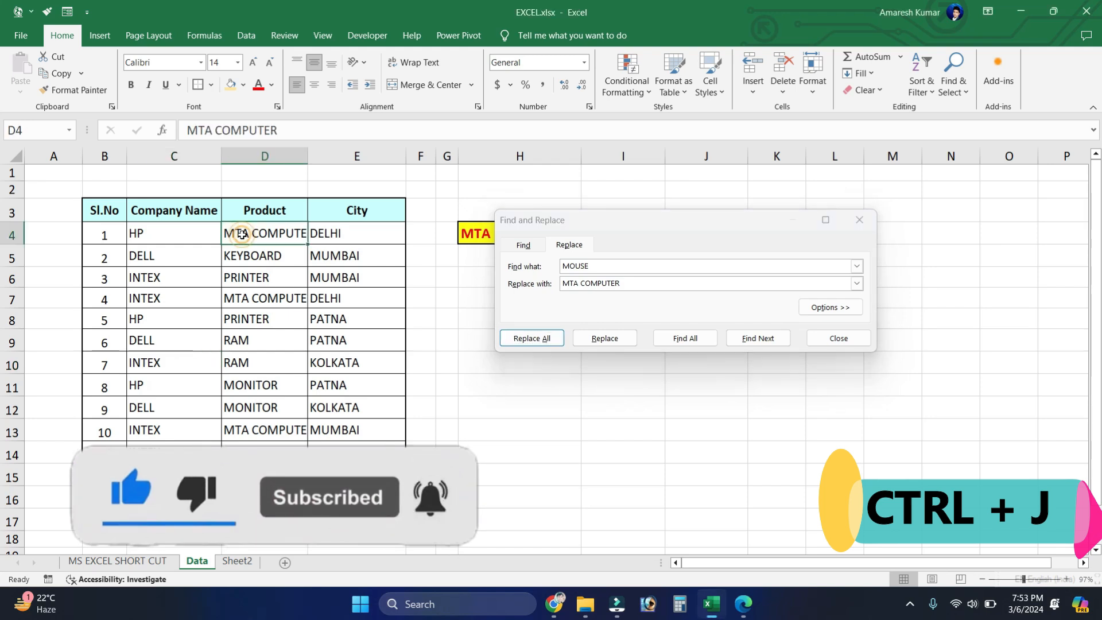
click(264, 424)
click(253, 501)
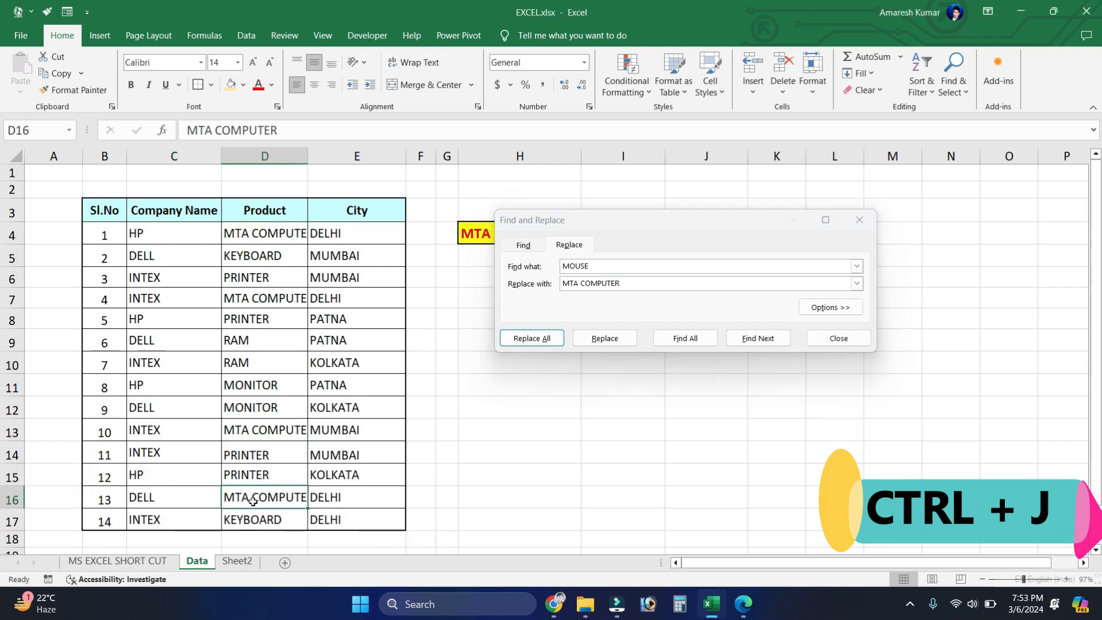
click(857, 221)
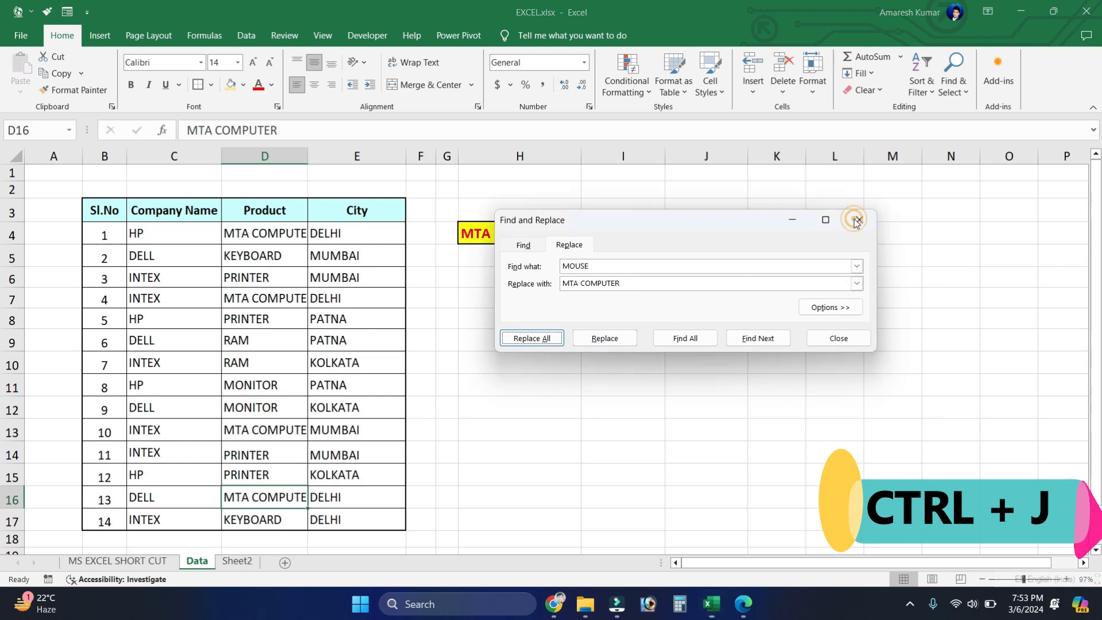
click(646, 304)
key(ctrl+z)
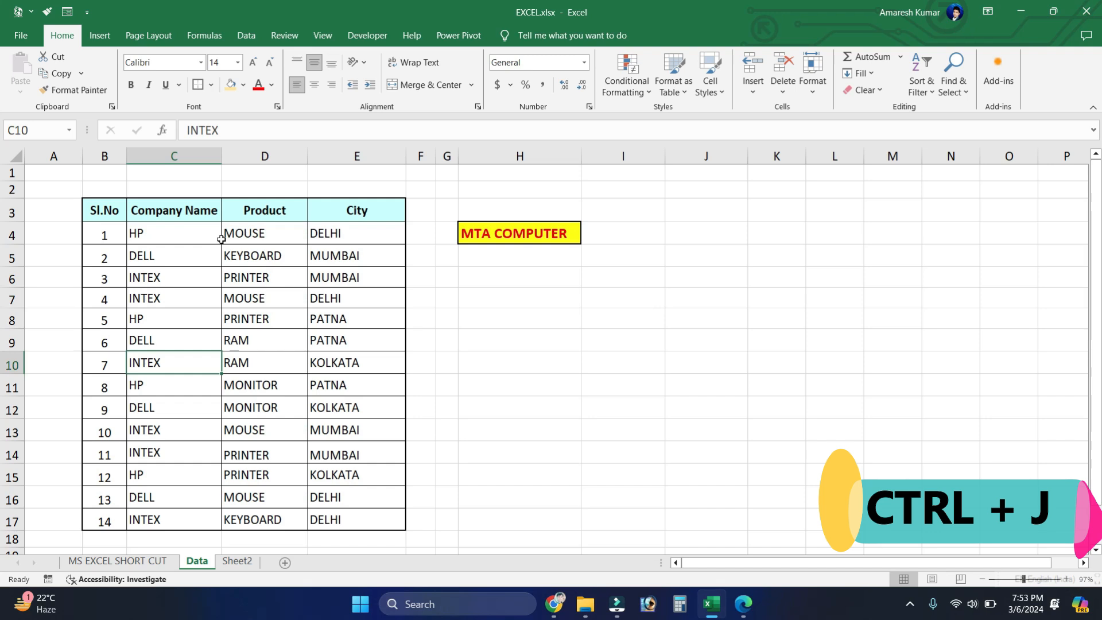
- Replace all MOUSE entries with MTA and COMPUTER separated by a line break, and close the dialog
key(ctrl+h)
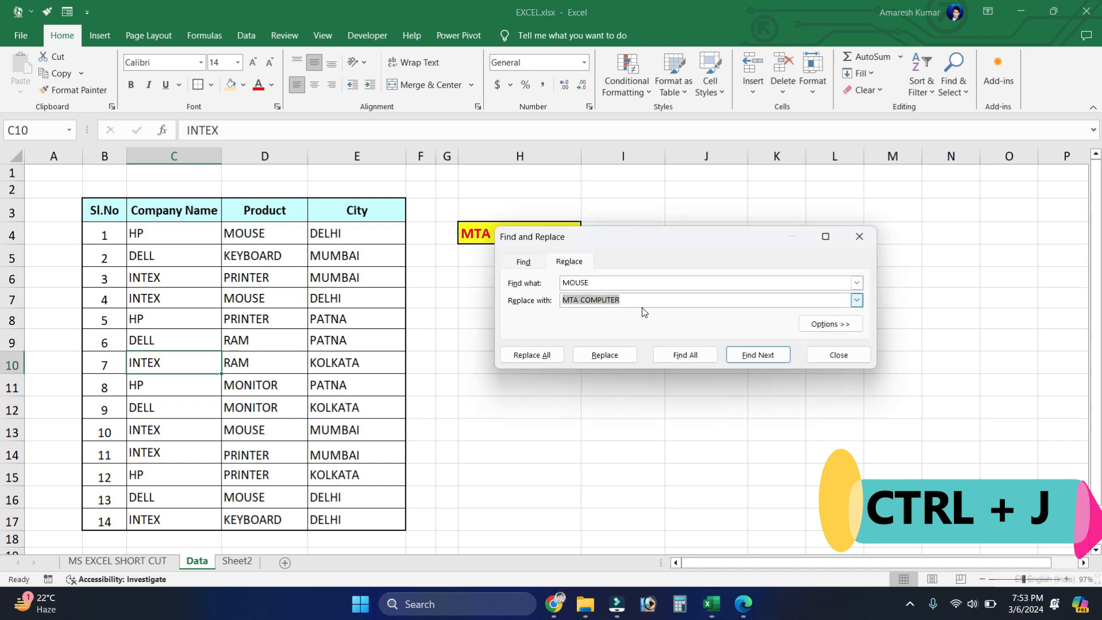
key(Delete)
click(565, 302)
click(568, 305)
text(M)
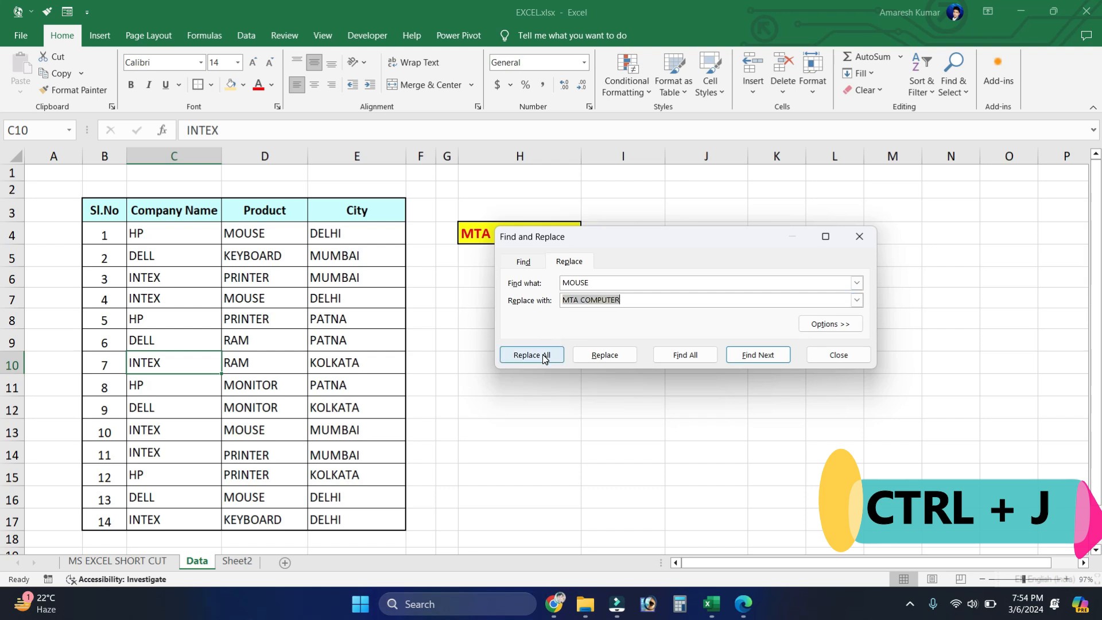
click(544, 355)
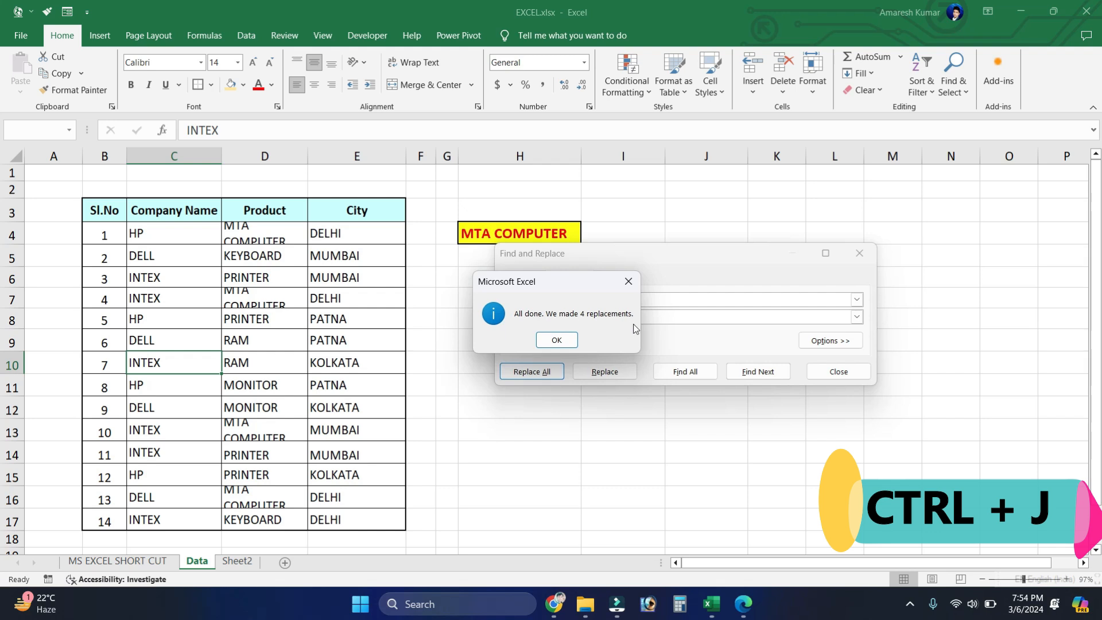
click(546, 339)
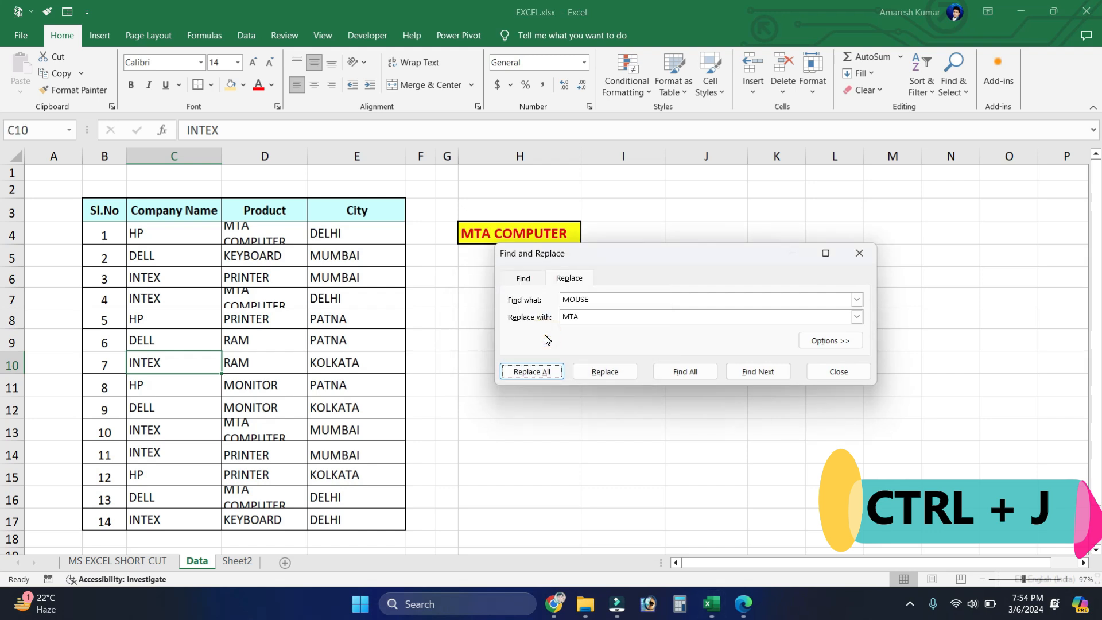
click(860, 253)
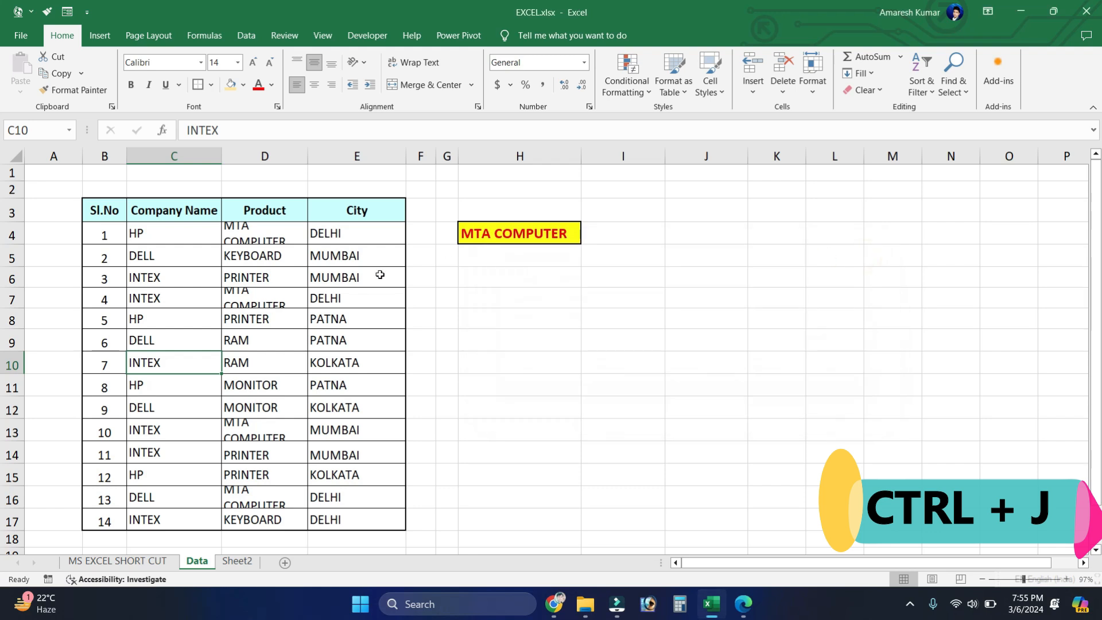
- Increase the heights of rows 4 and 7 to fit the two-line Product entries in D4 and D7
click(261, 232)
drag(17, 244, 17, 282)
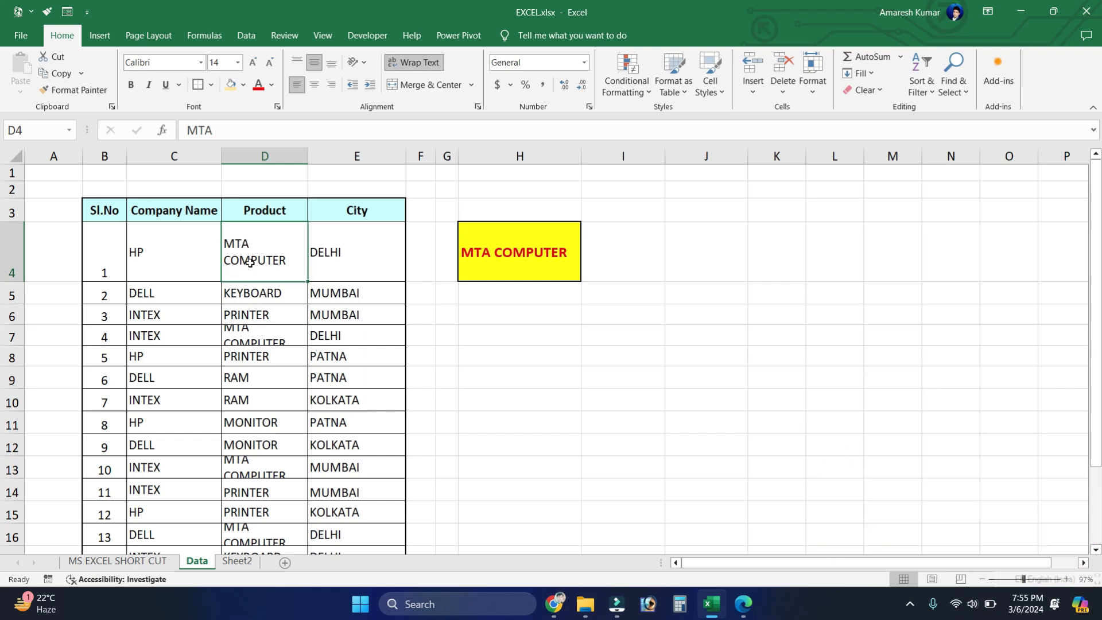
drag(11, 345, 10, 386)
click(256, 350)
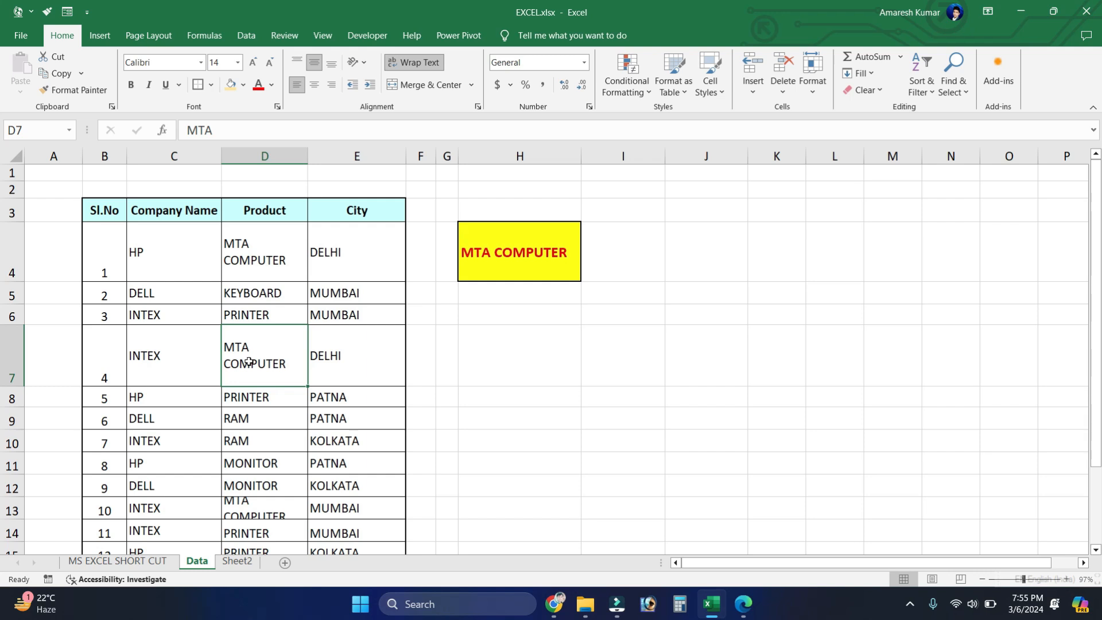
click(497, 297)
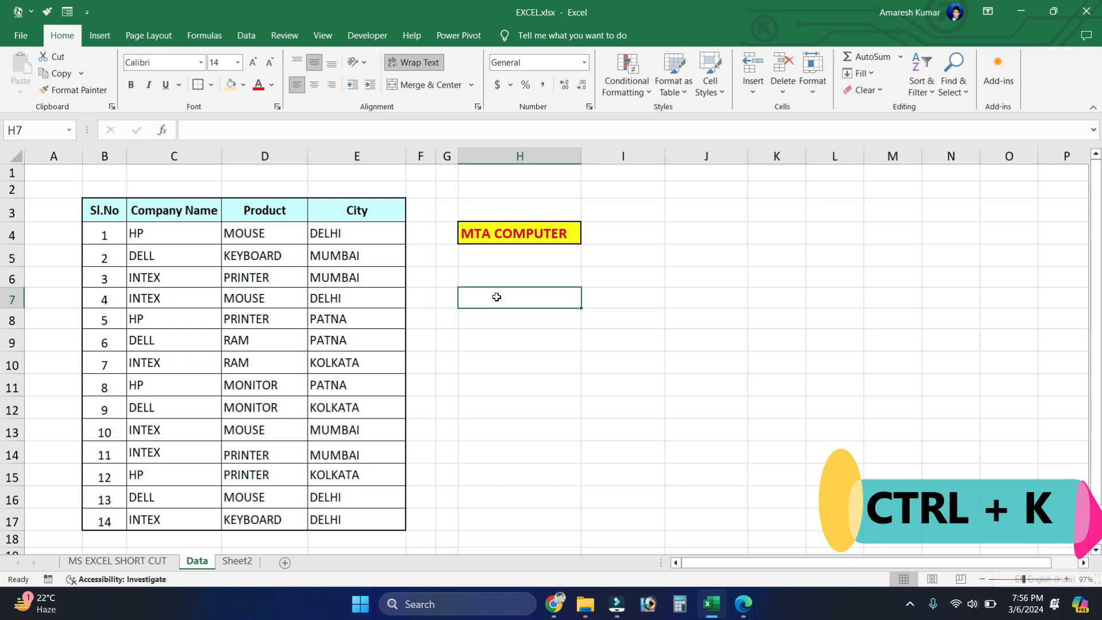
- Start a hyperlink on the MTA COMPUTER cell H4 and choose MS Excel Short Cut Keys.pdf as its target
click(521, 236)
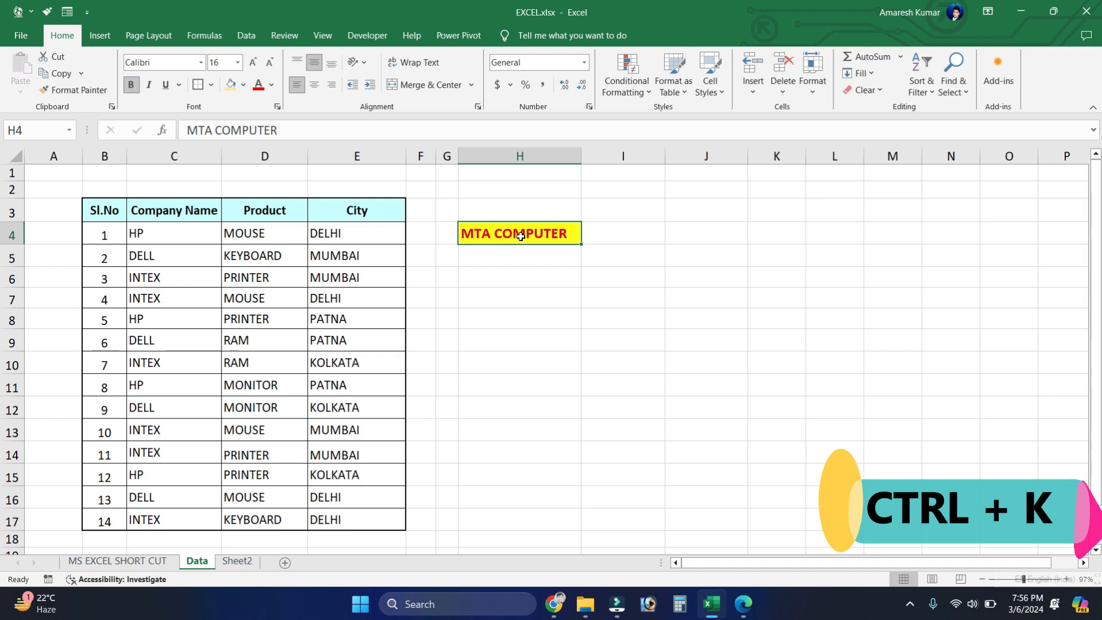
key(ctrl+k)
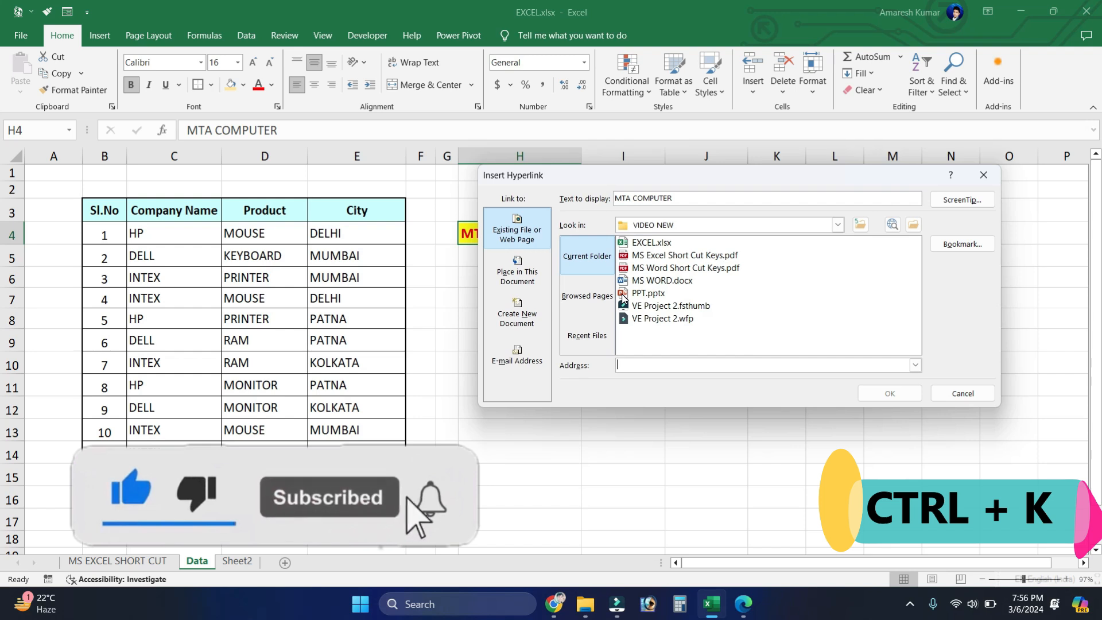
click(670, 259)
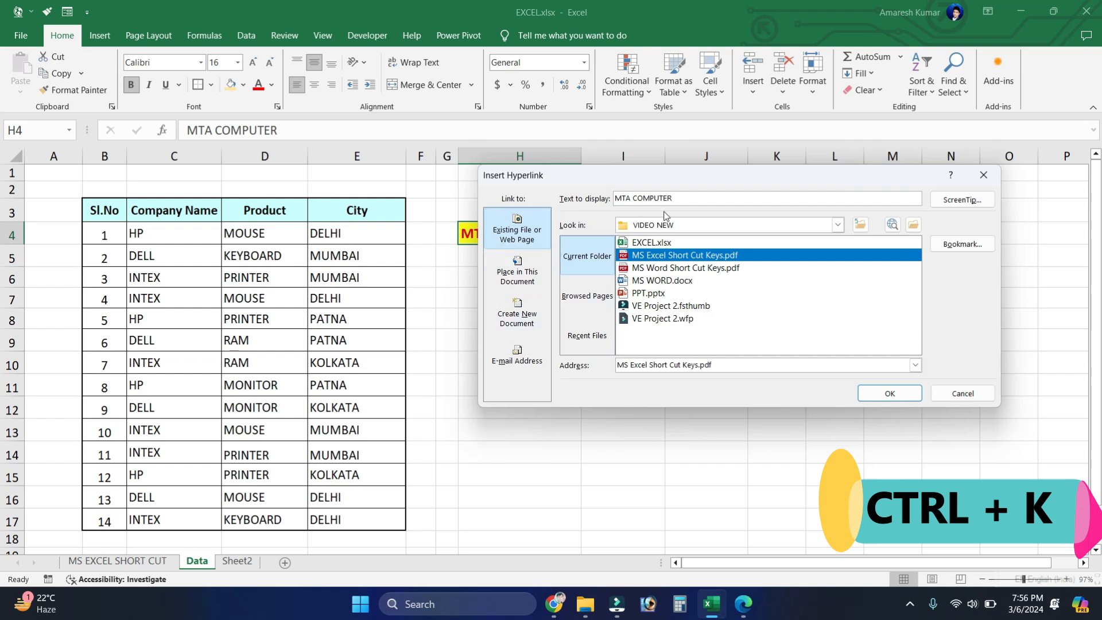
- Look through the Place in This Document and Recent Files link destinations for the hyperlink
click(508, 275)
click(518, 233)
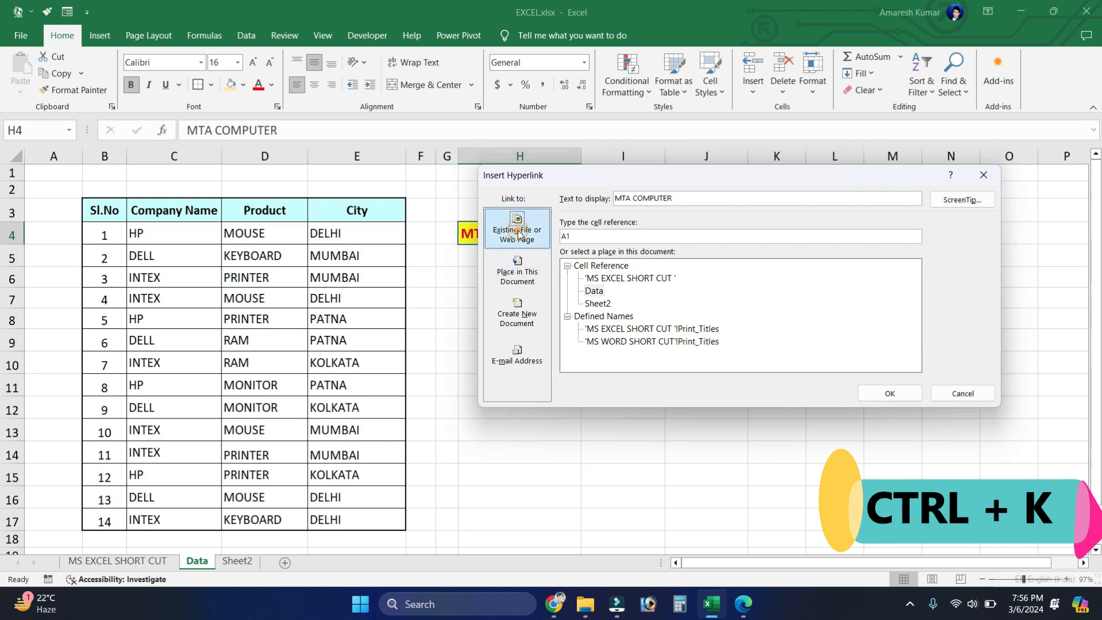
click(578, 335)
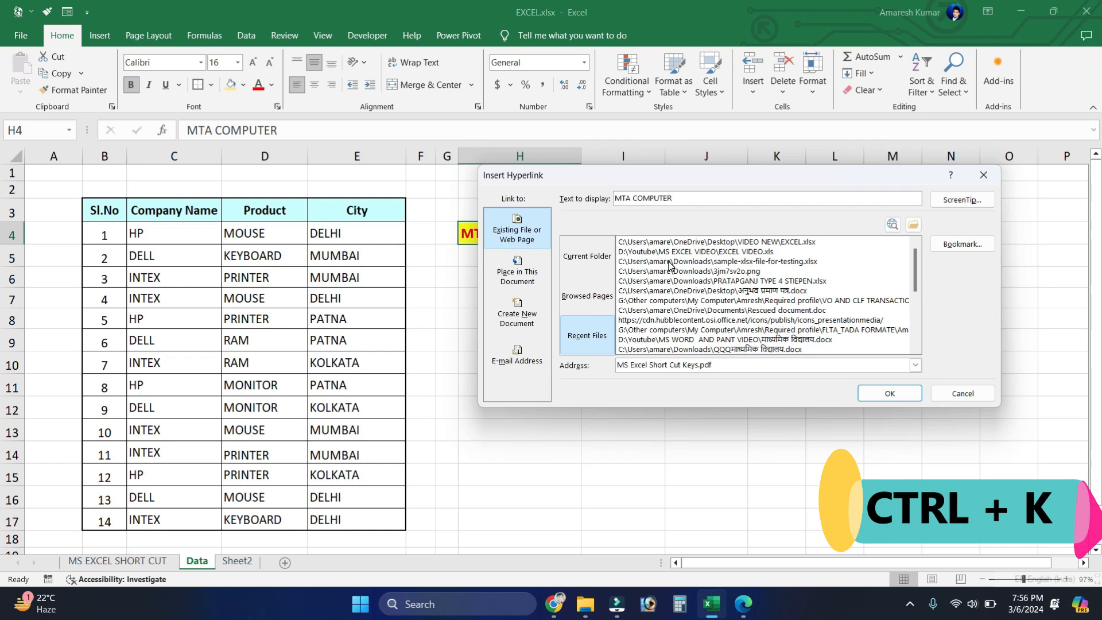
- Link cell H4 to MS Excel Short Cut Keys.pdf in the Desktop's VIDEO NEW folder and follow the link to open the file
click(914, 225)
scroll(549, 329, up, 5)
click(539, 351)
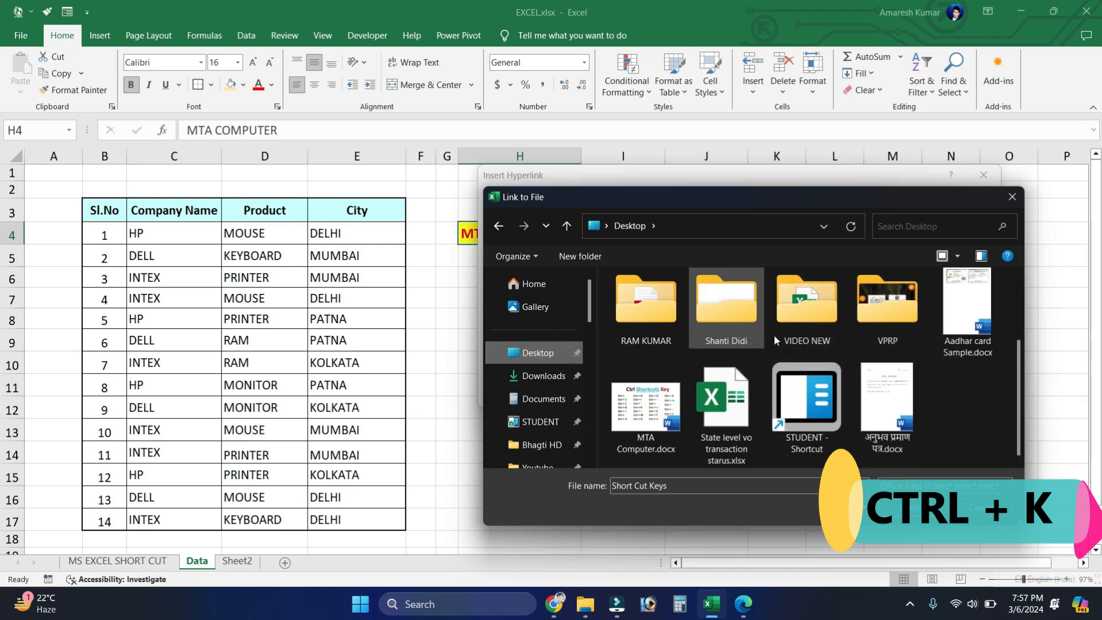
double_click(842, 302)
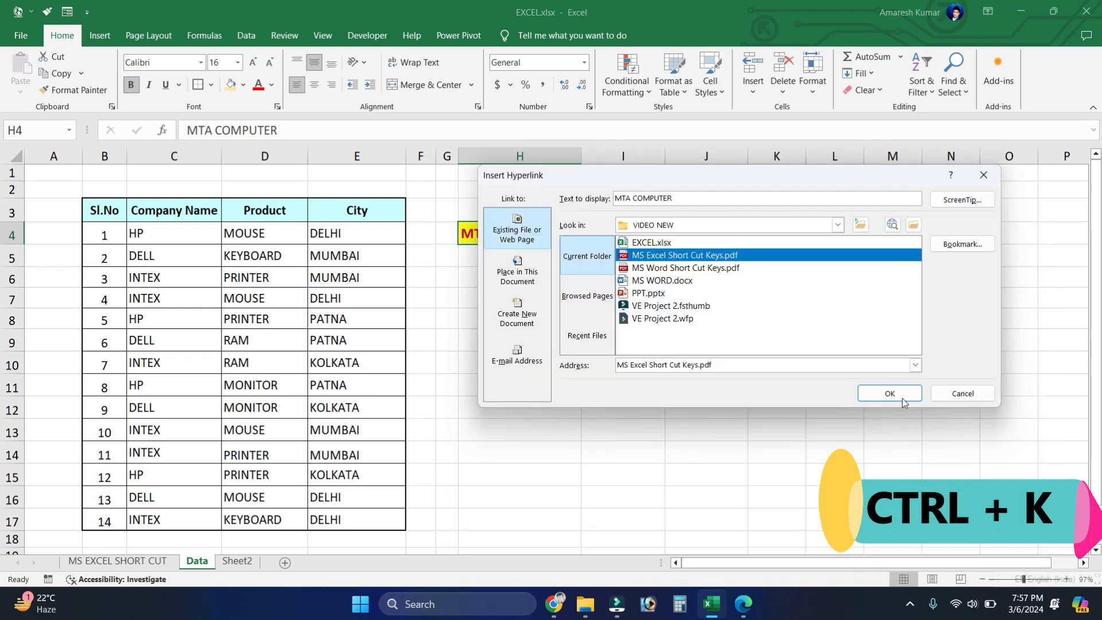
click(883, 392)
click(507, 293)
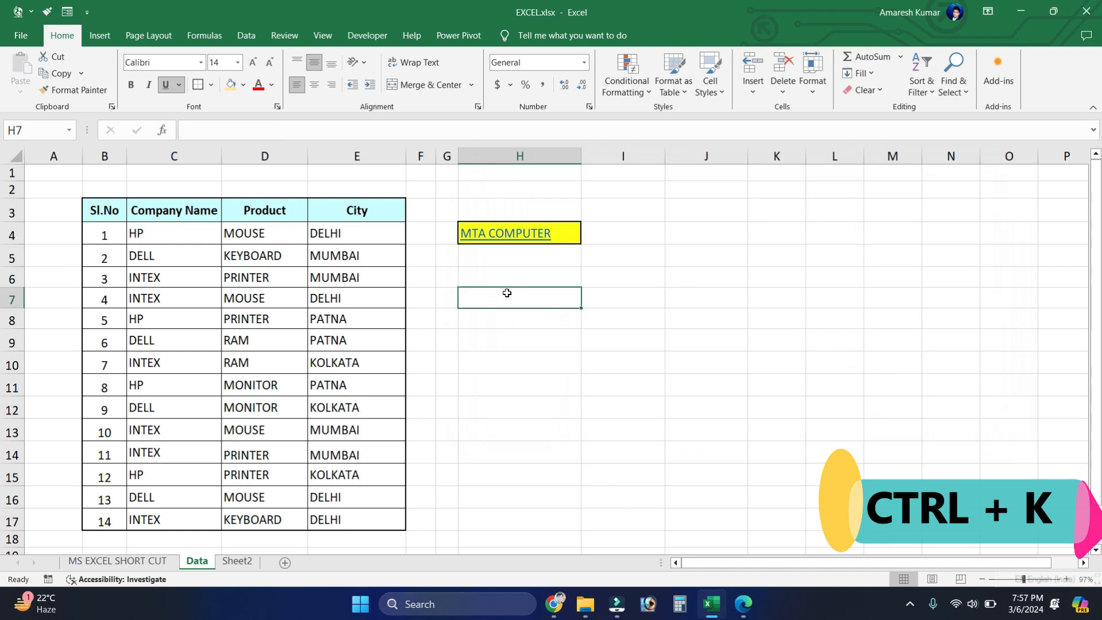
click(520, 235)
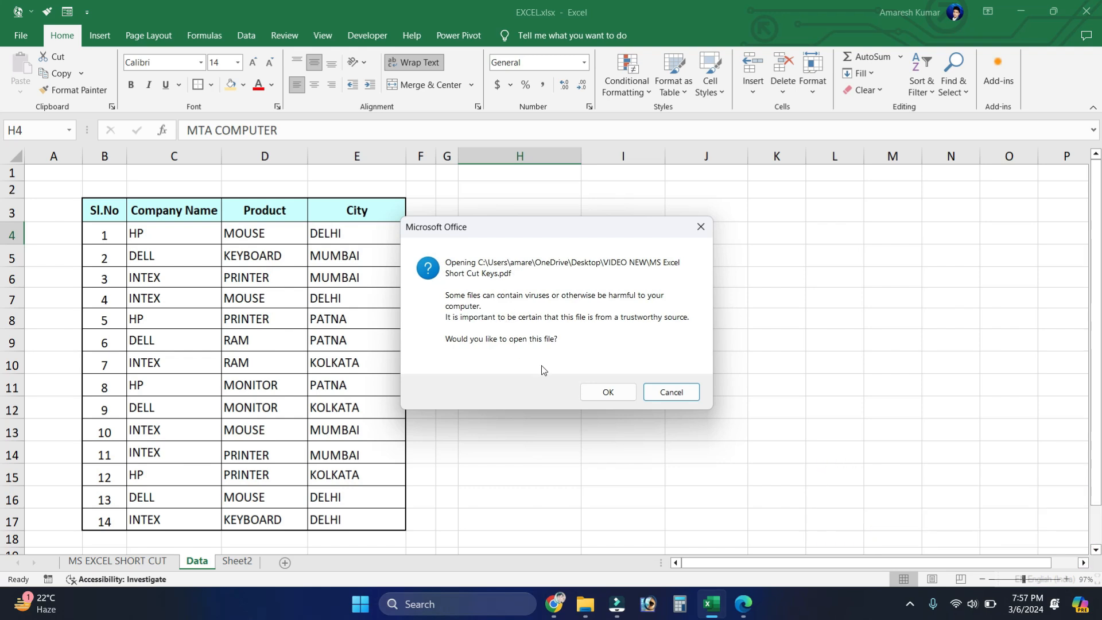
click(602, 392)
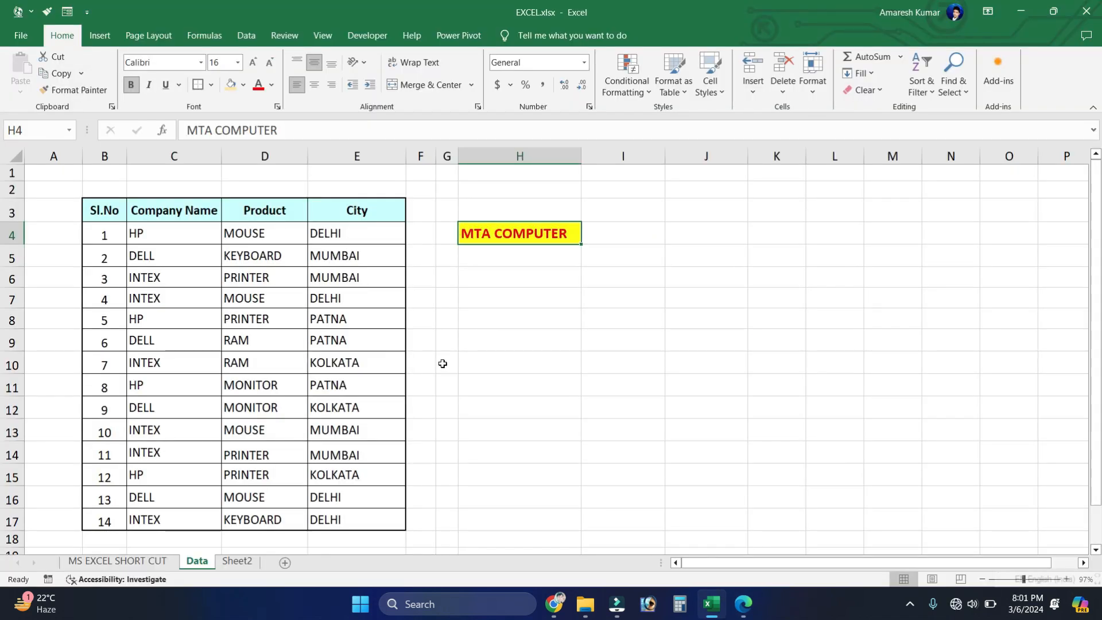
- Convert the range B3:E17 into a table with headers, and undo the conversion
click(229, 339)
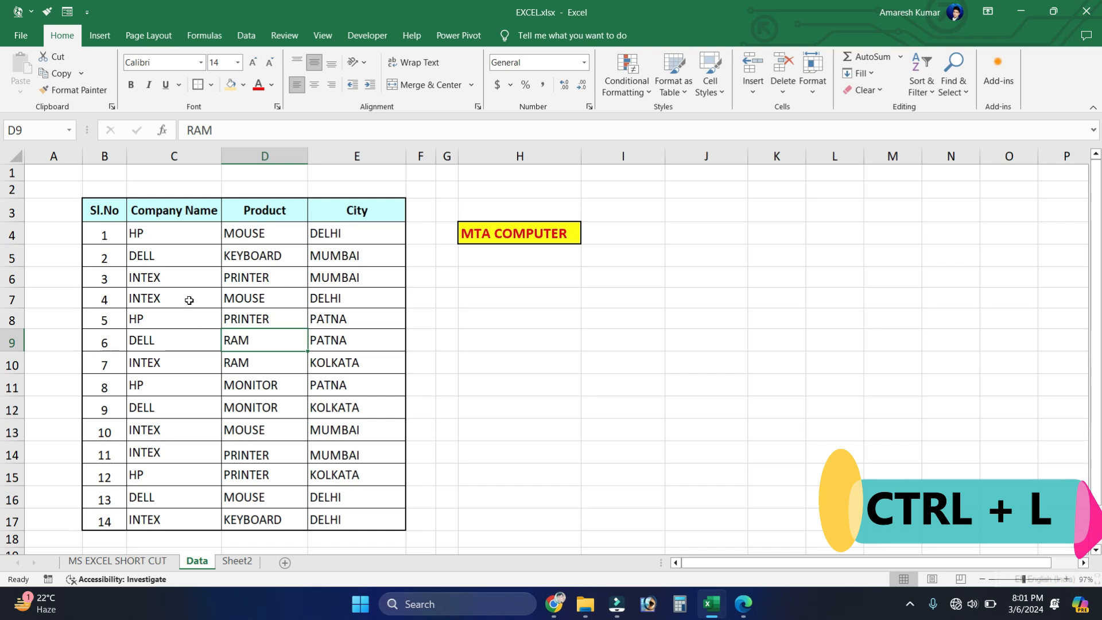
drag(122, 218, 345, 500)
click(240, 388)
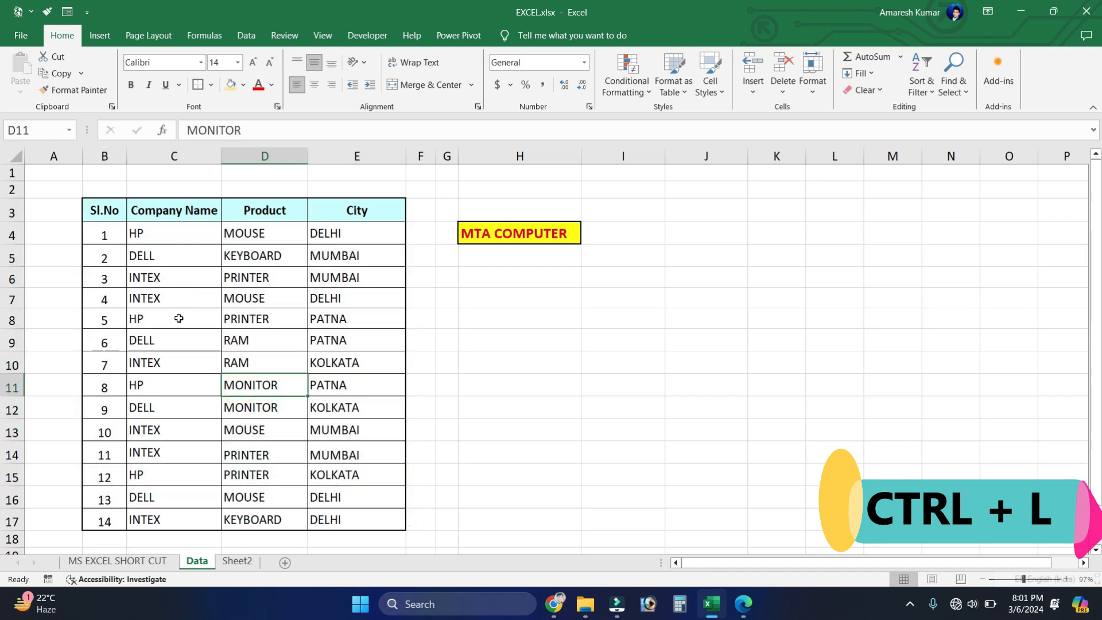
click(179, 318)
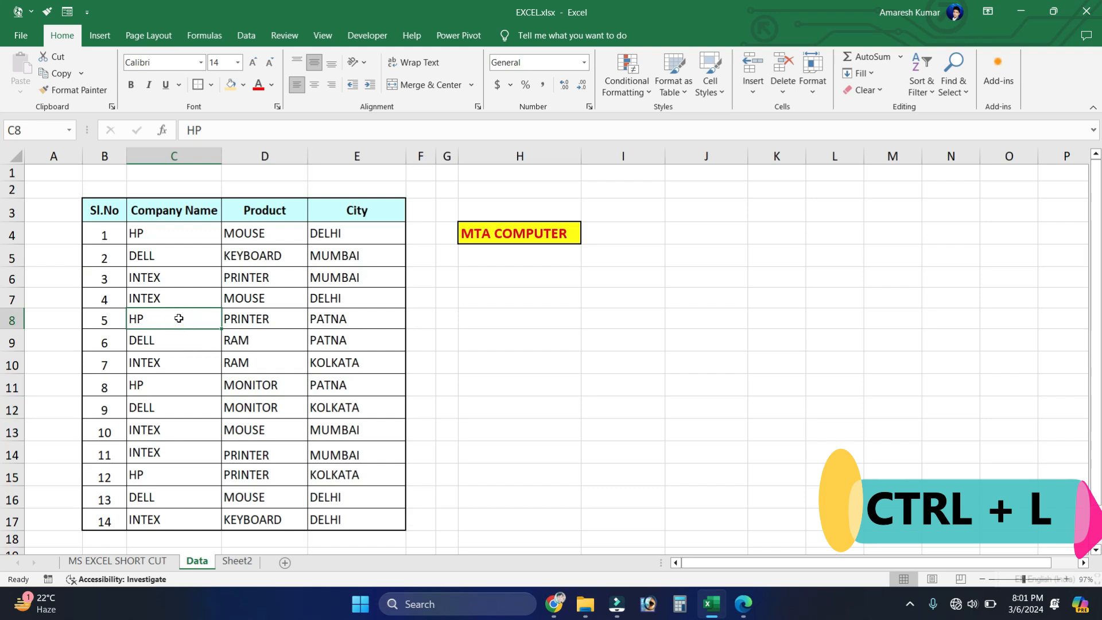
key(ctrl+l)
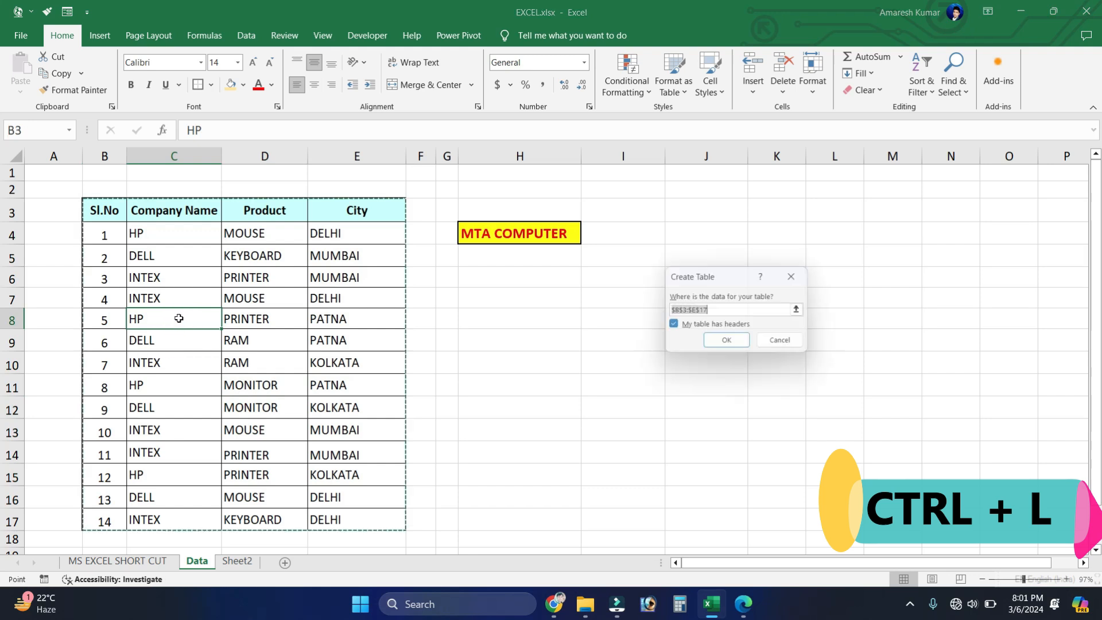
drag(705, 274, 282, 217)
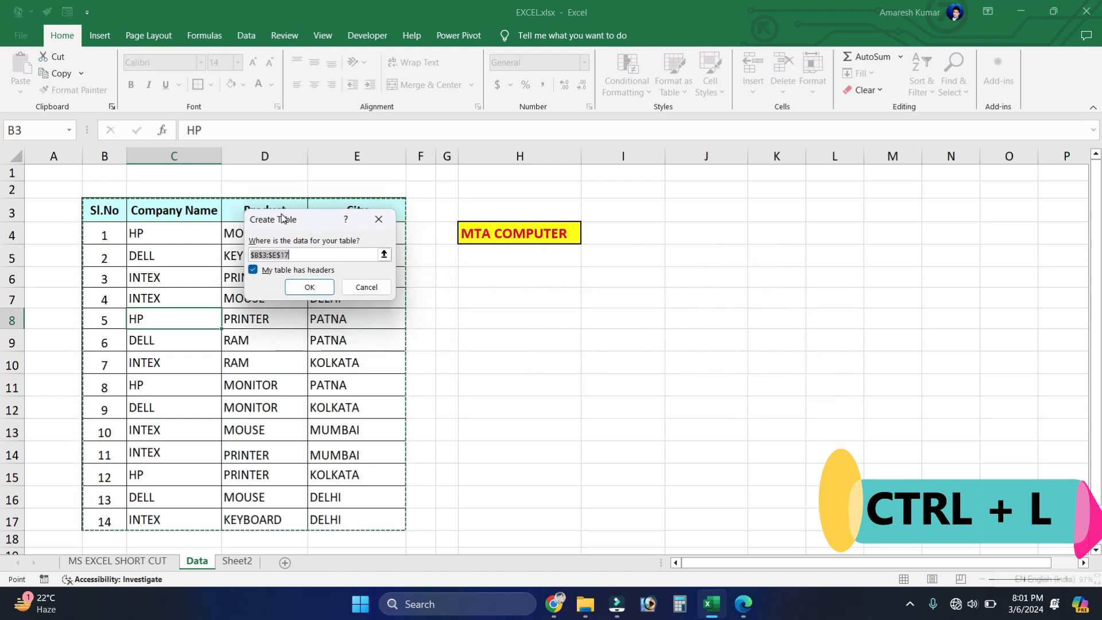
click(308, 289)
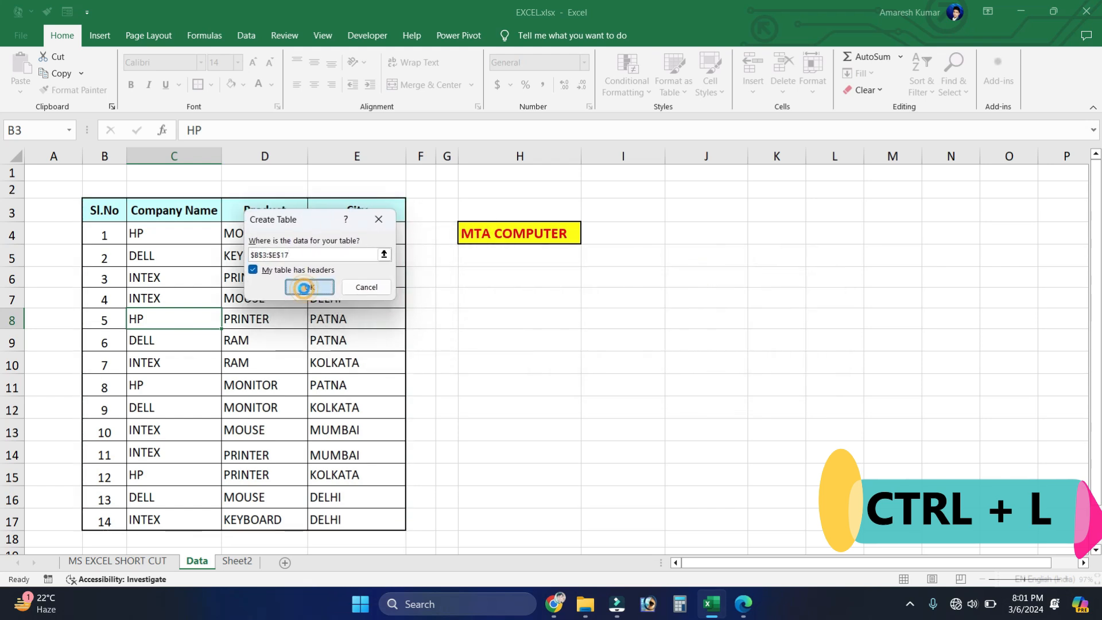
click(194, 242)
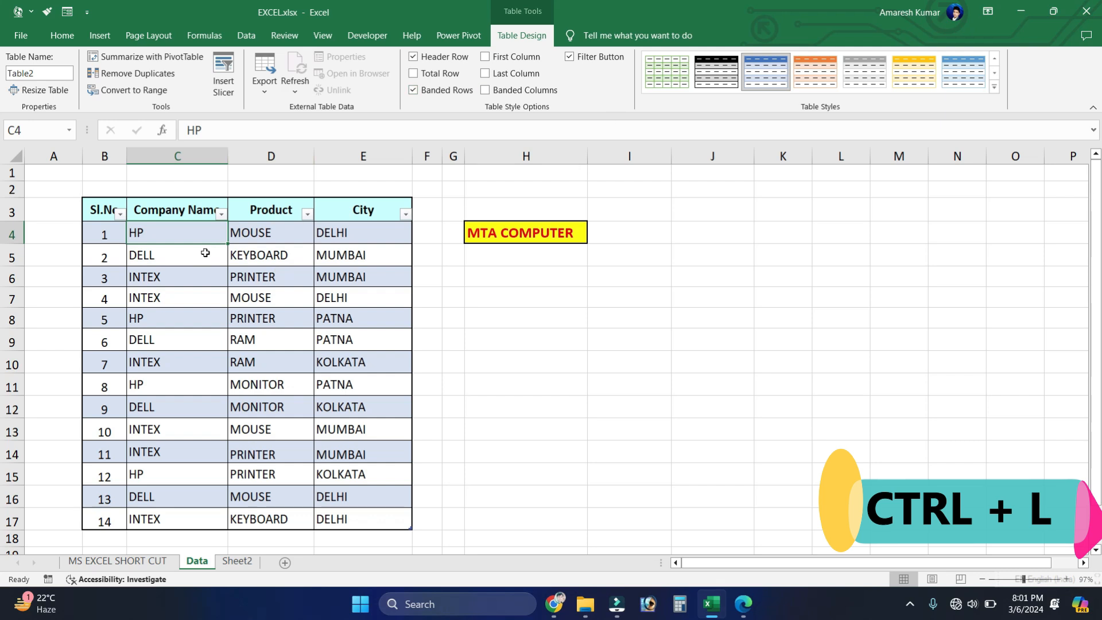
key(ctrl+z)
- Create a table with headers from B3:E17 again, starting from cell D6, and undo it
click(250, 272)
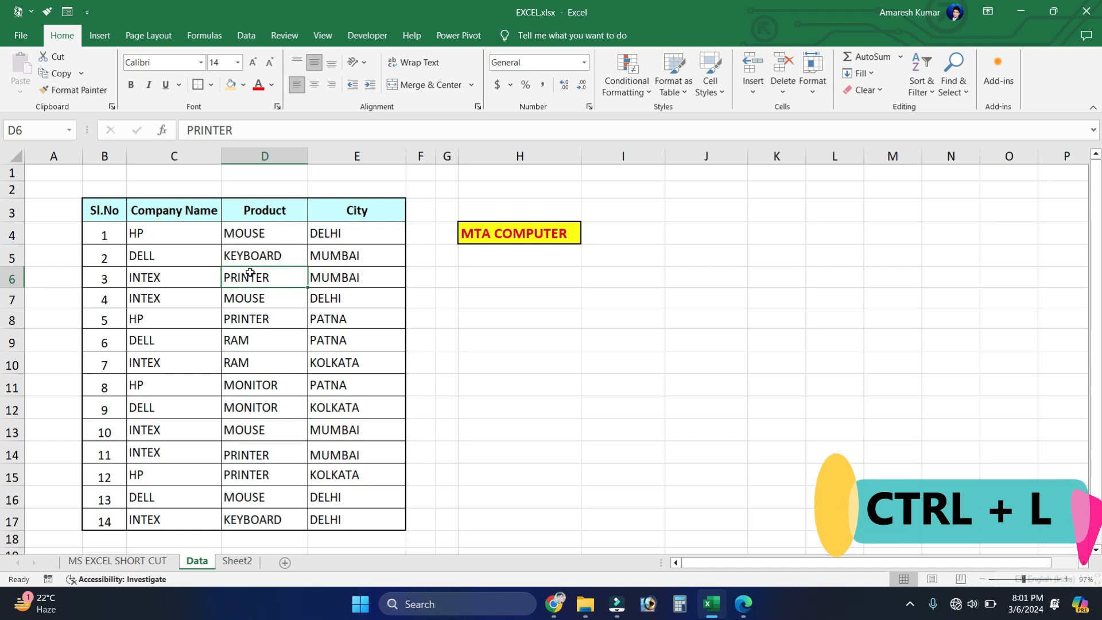
key(ctrl+t)
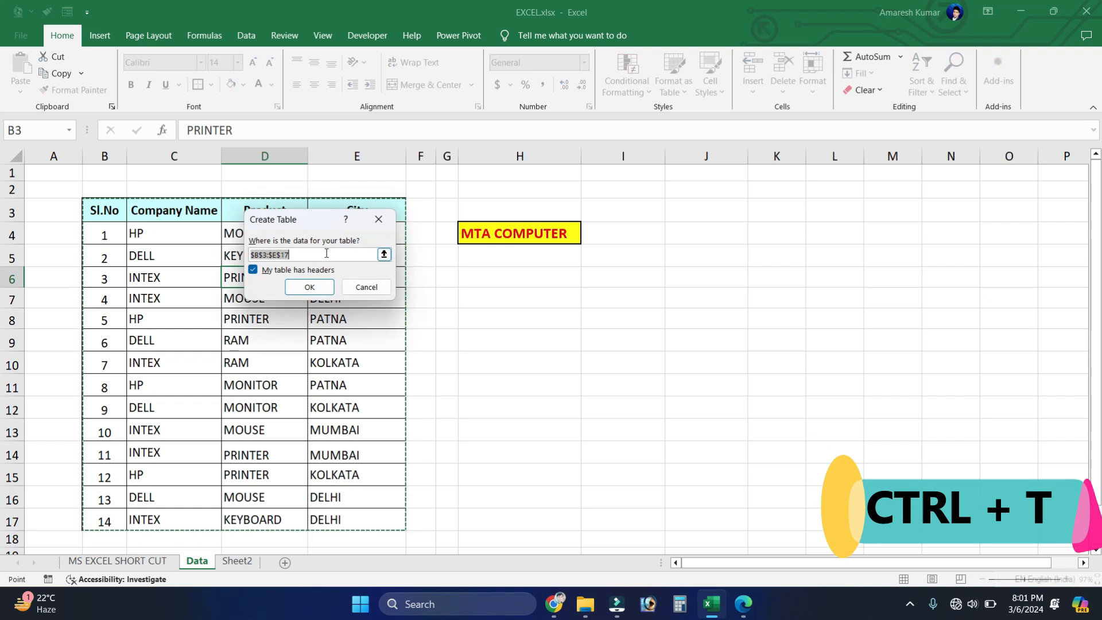
click(305, 288)
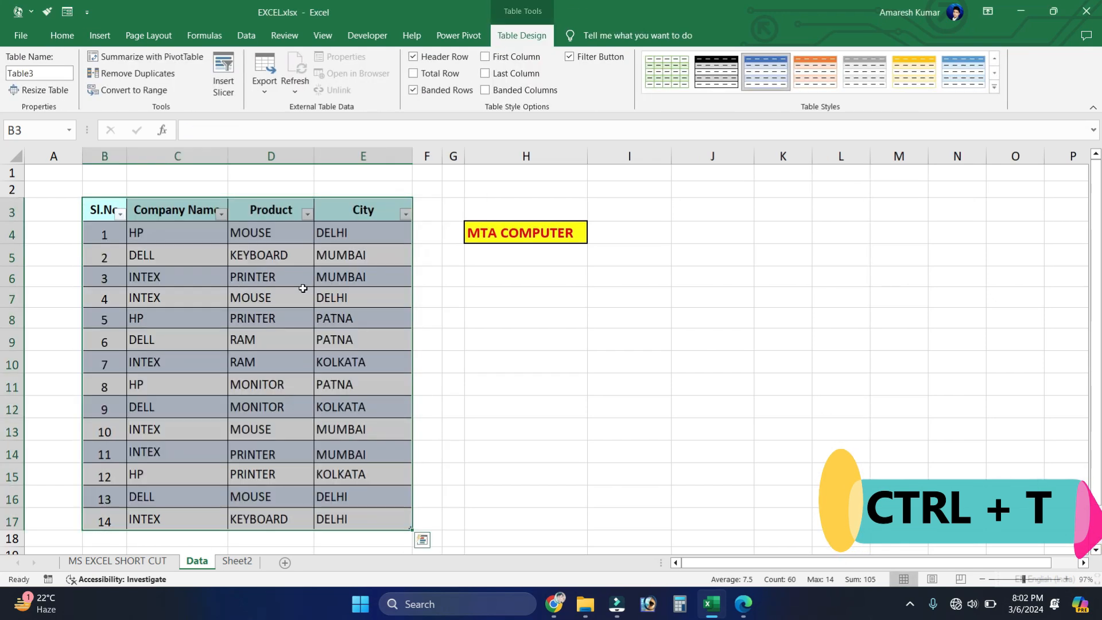
key(ctrl+z)
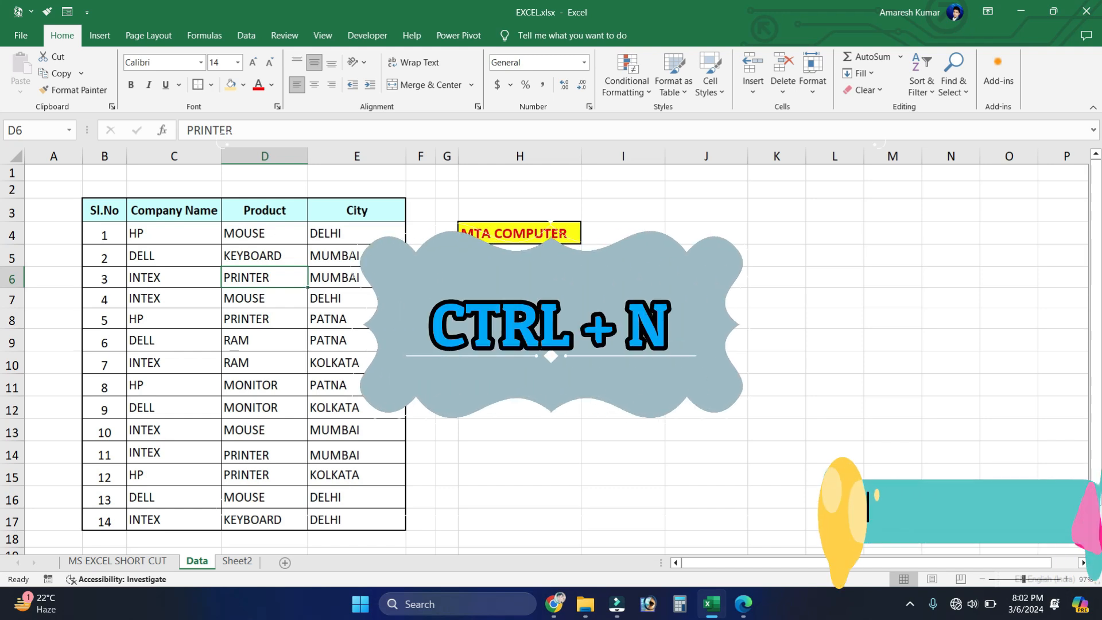
- Create a new blank workbook, check it in a restored and a maximized window, and switch back to EXCEL.xlsx
click(566, 348)
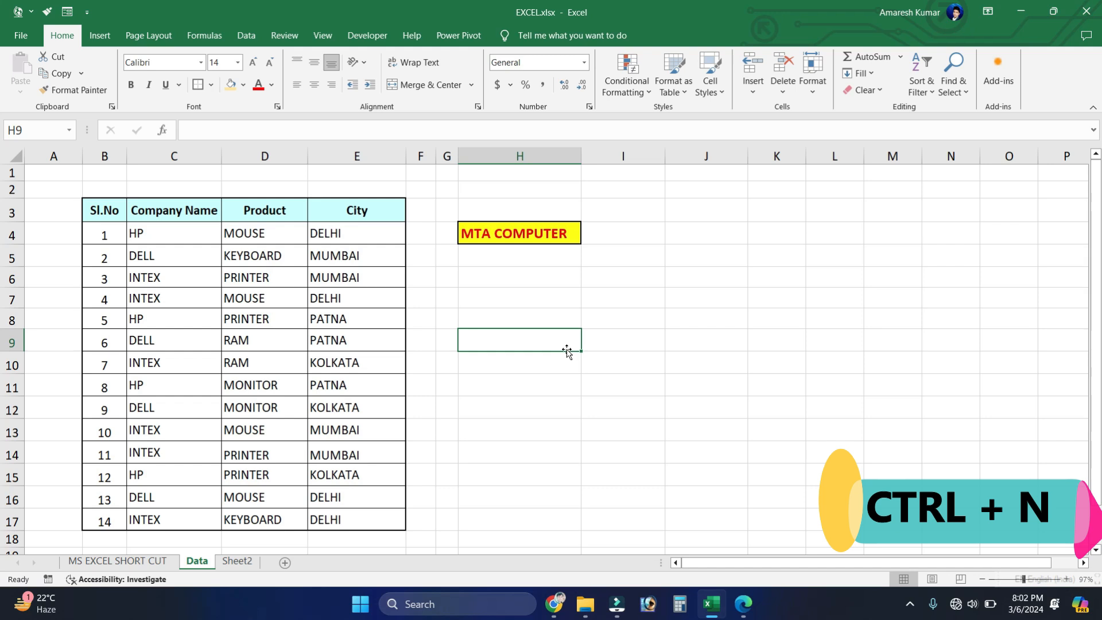
key(ctrl+n)
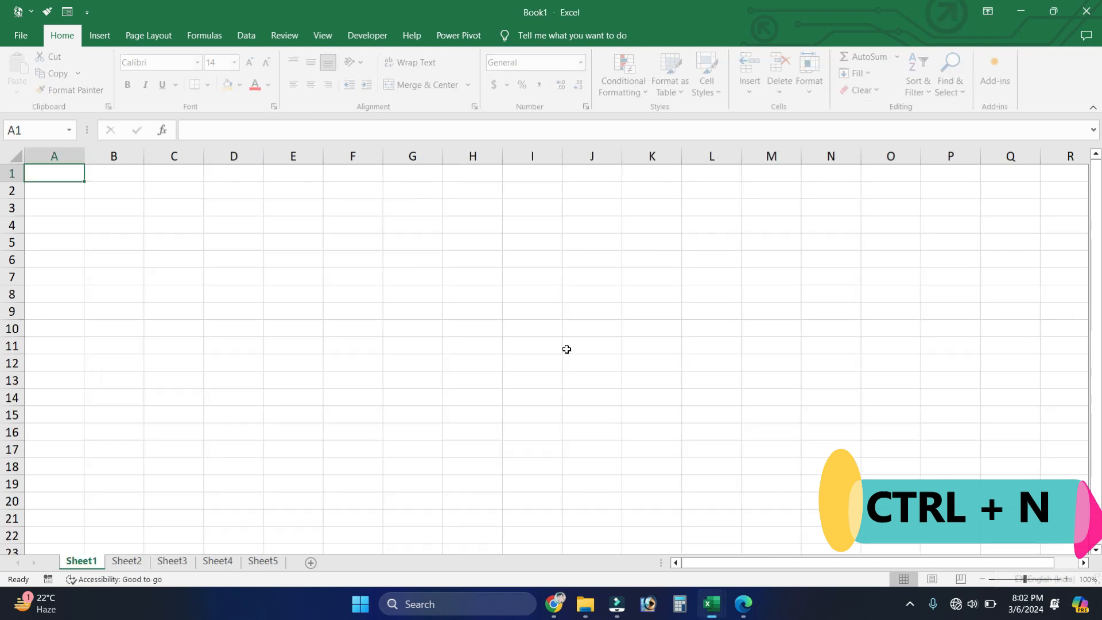
double_click(545, 12)
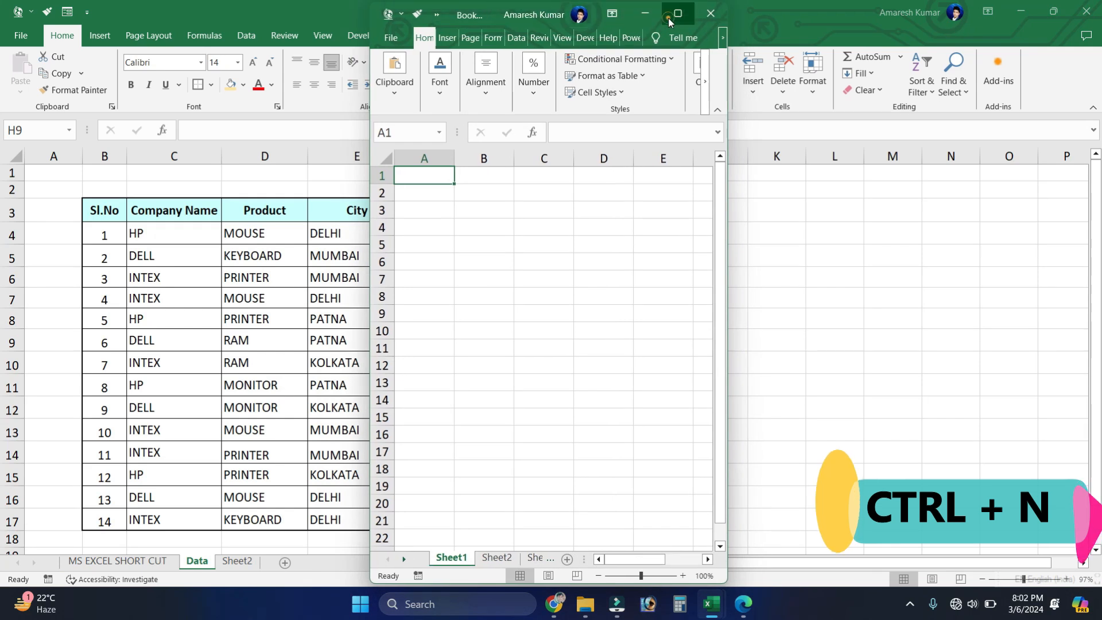
click(670, 21)
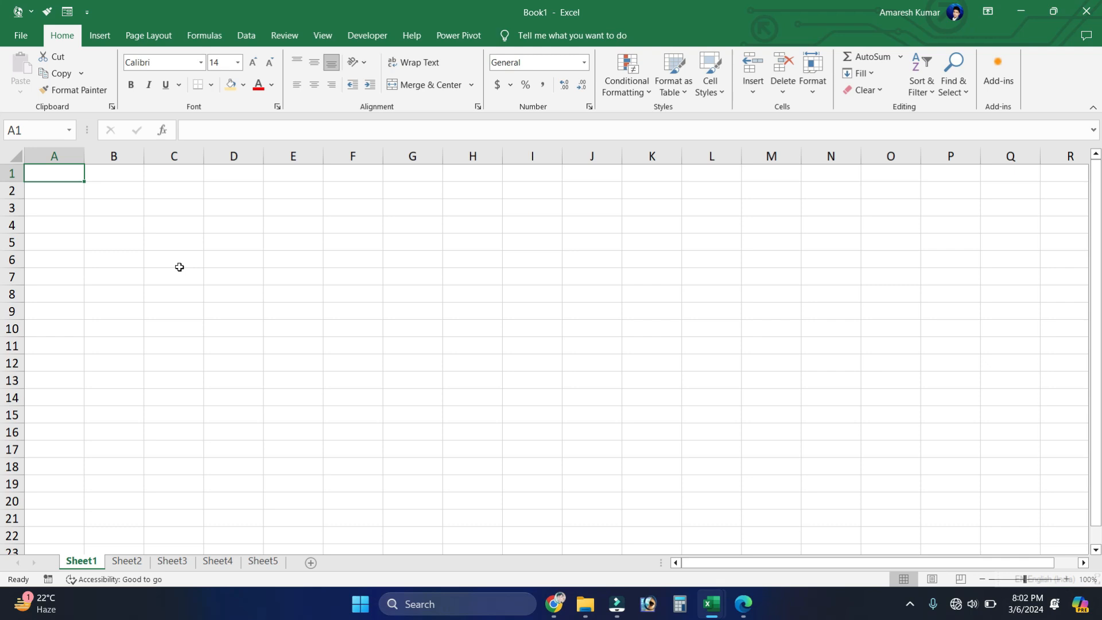
click(407, 301)
key(ctrl+Tab)
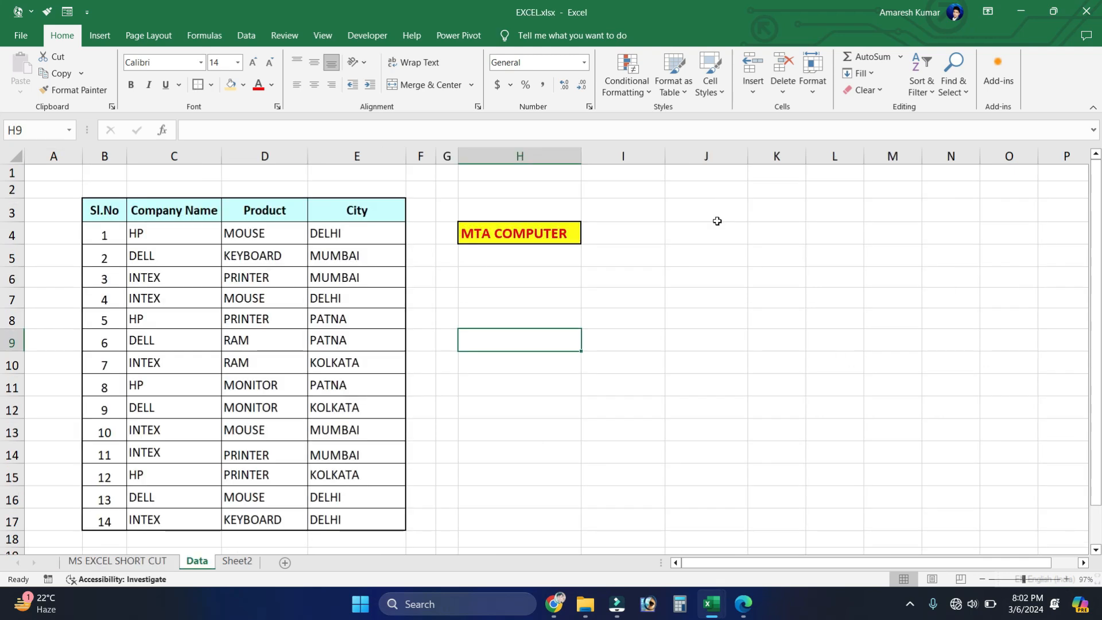
- Browse for a workbook to open, view the VIDEO NEW folder, and cancel the Open dialog
click(717, 221)
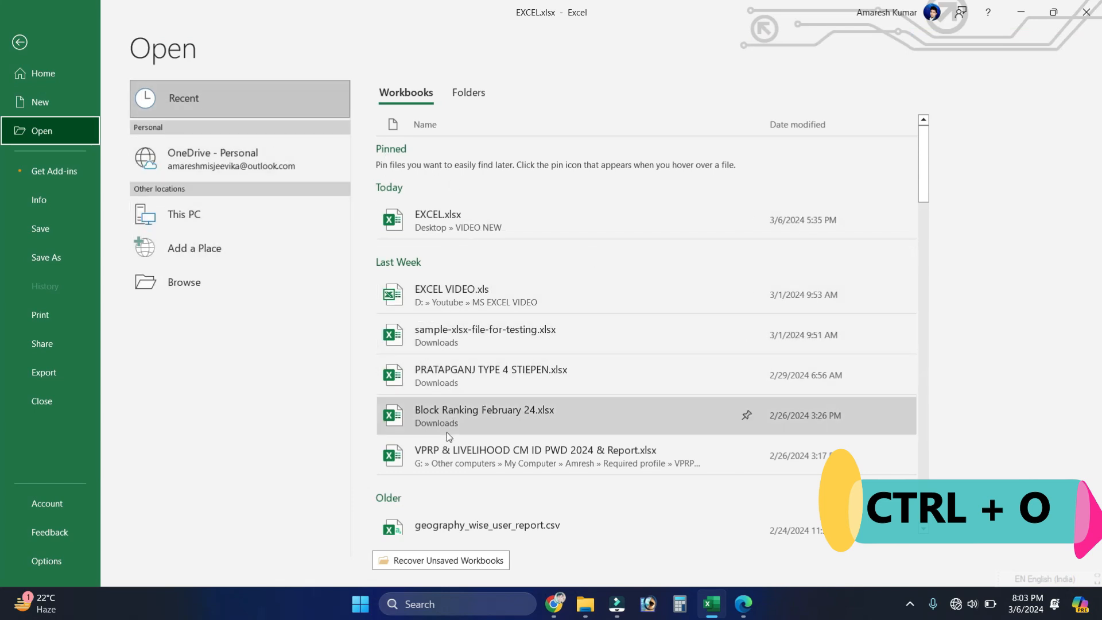
click(184, 283)
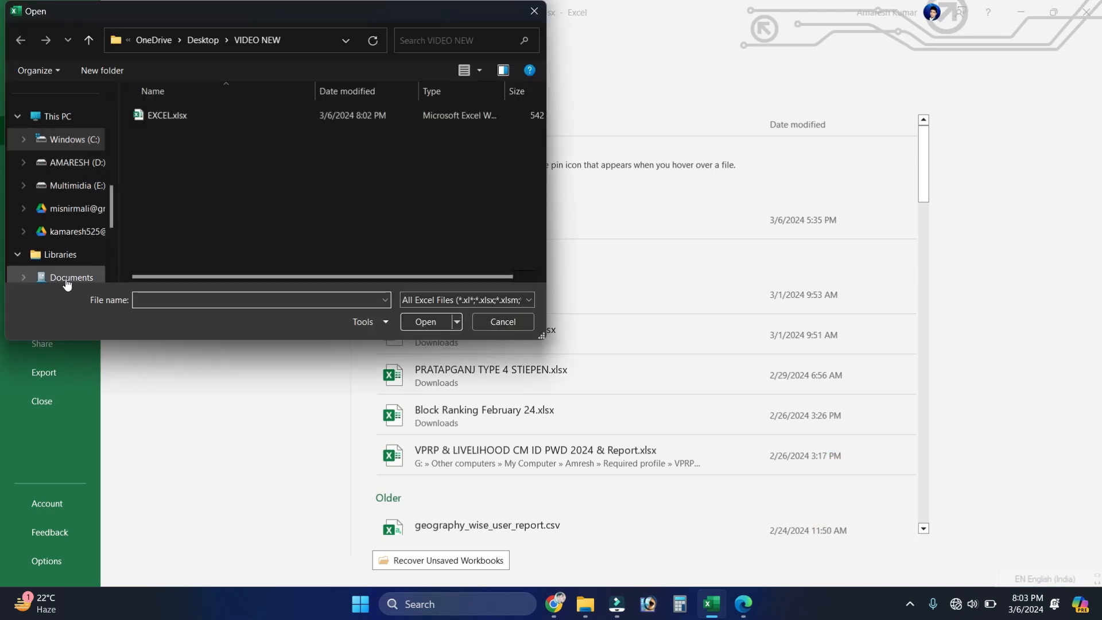
click(495, 328)
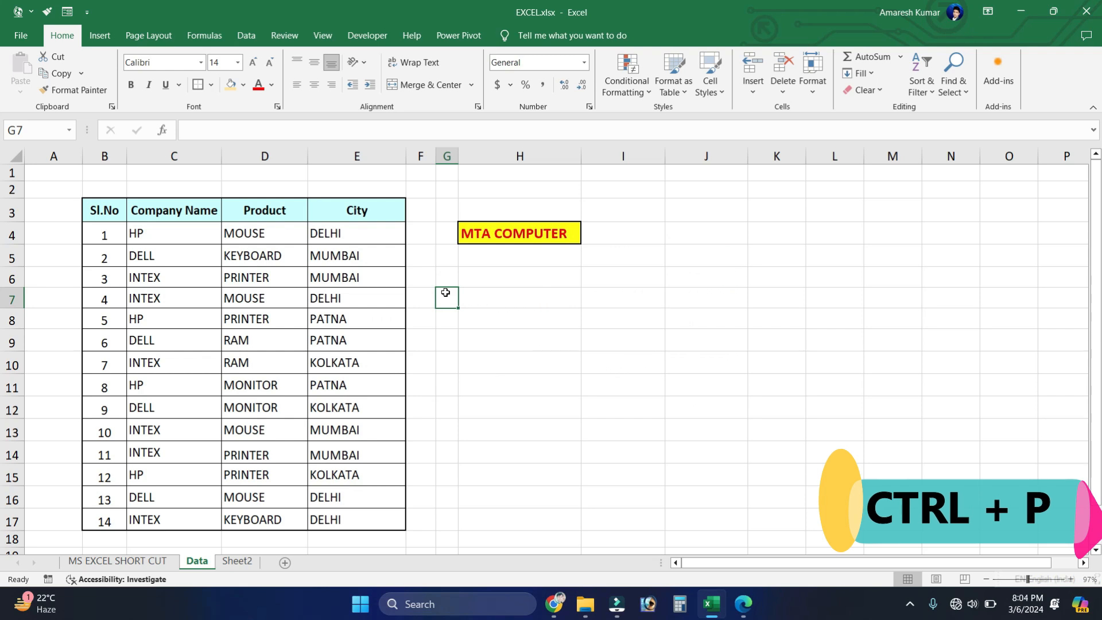
- View the print preview and print settings of the Data sheet, and return to the worksheet
key(ctrl+p)
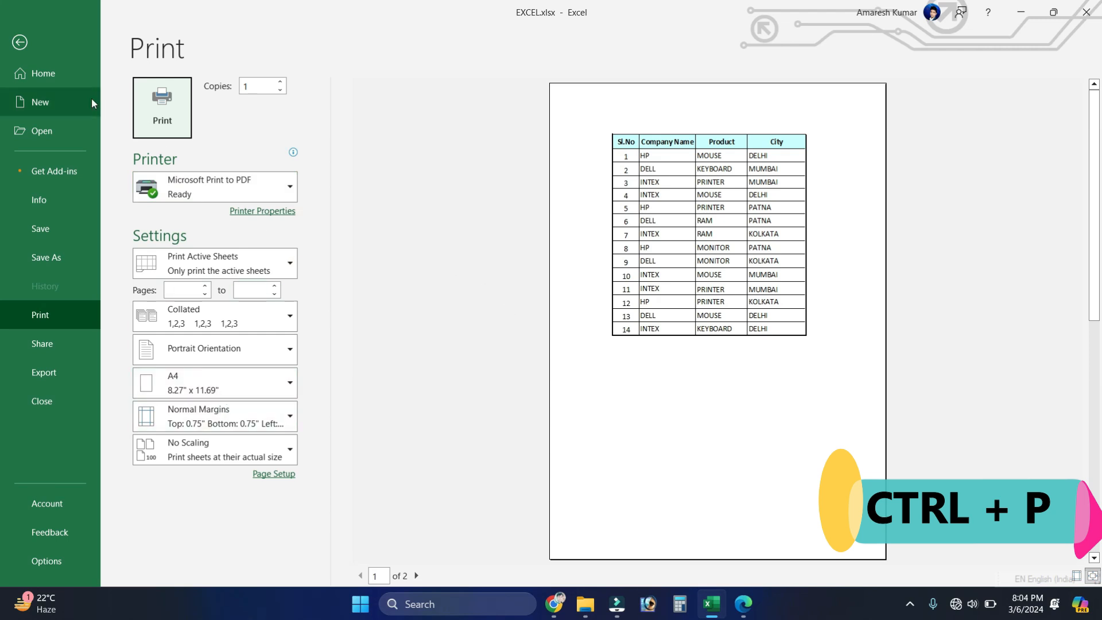
click(24, 42)
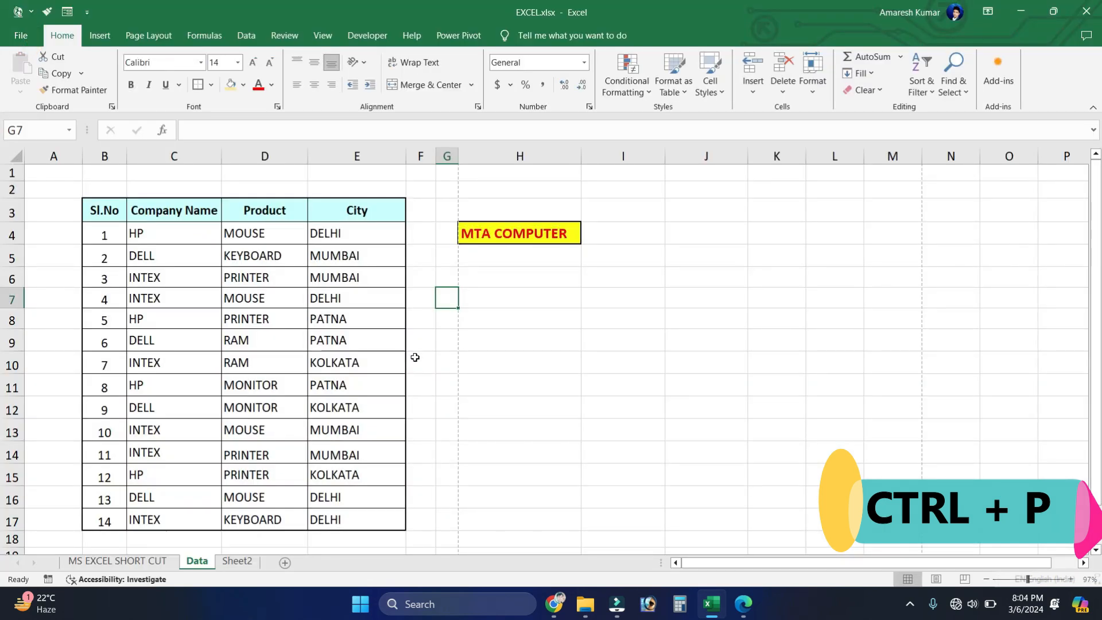
click(417, 358)
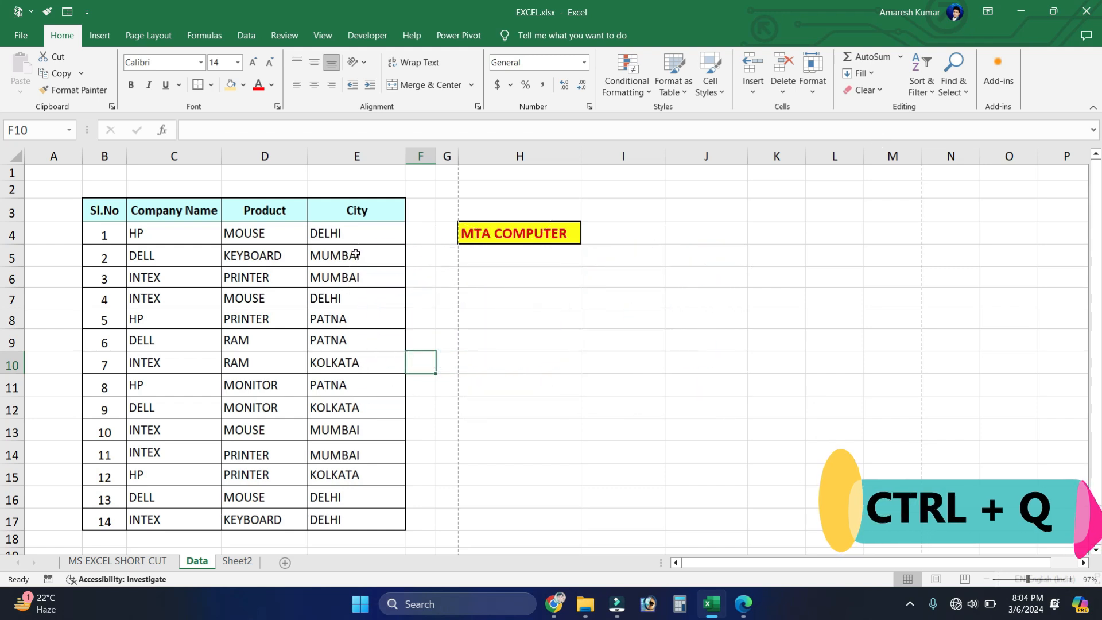
- Show the Quick Analysis options for the City entries in E5:E9 and dismiss them
drag(367, 255, 359, 351)
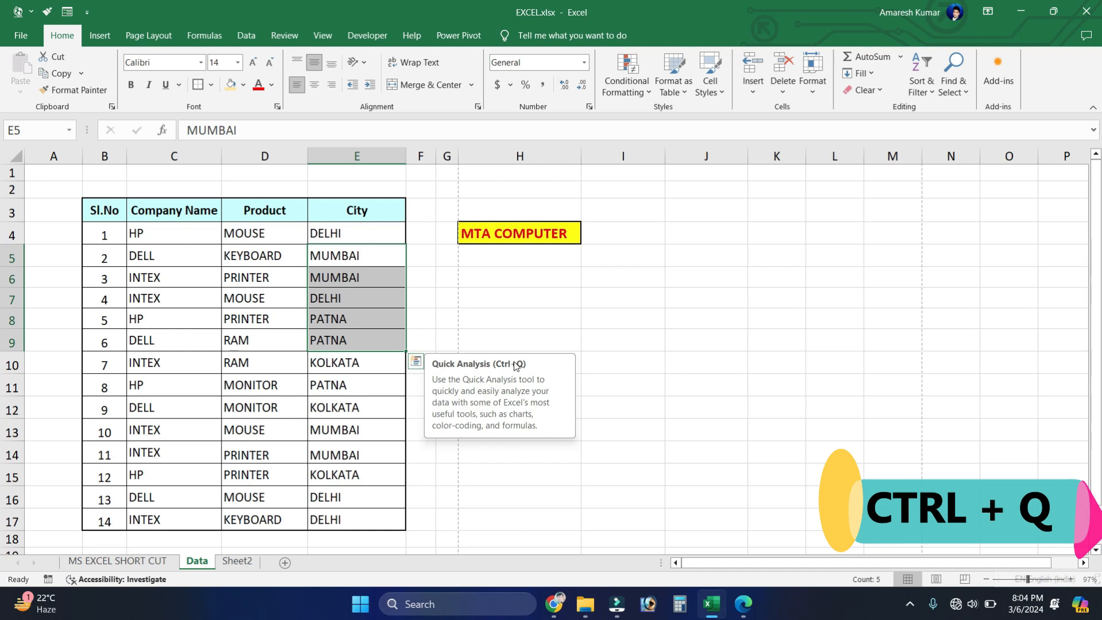
click(383, 360)
drag(362, 256, 364, 341)
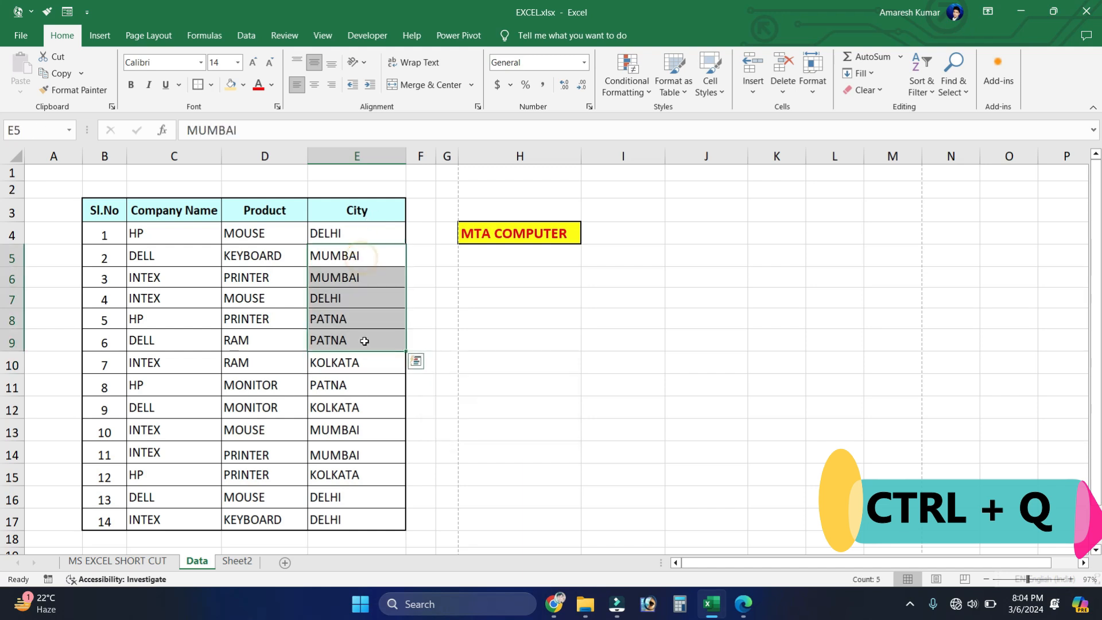
click(416, 361)
click(396, 236)
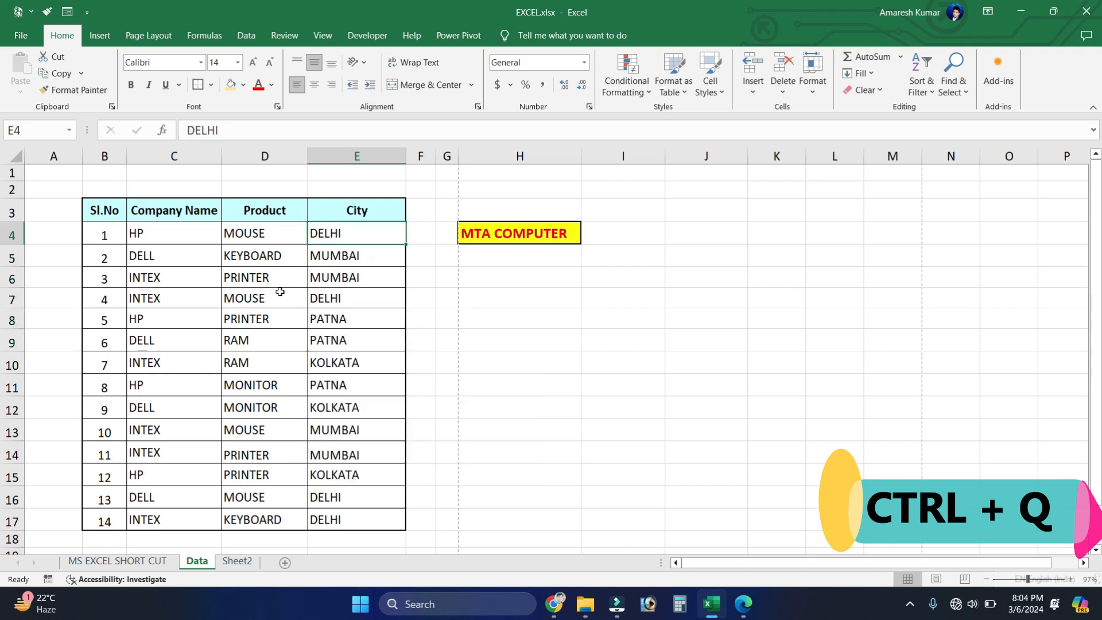
- Show the Quick Analysis options for the Product entries in D5:D10 and the Company Name entries in C5:C12, and dismiss them
drag(255, 256, 242, 368)
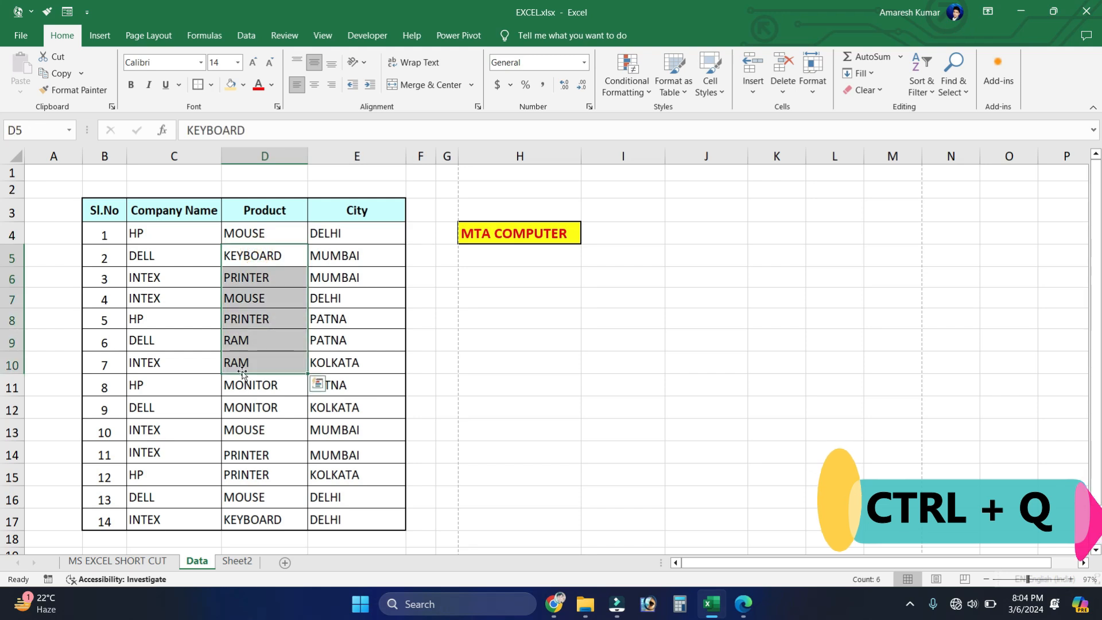
key(ctrl+q)
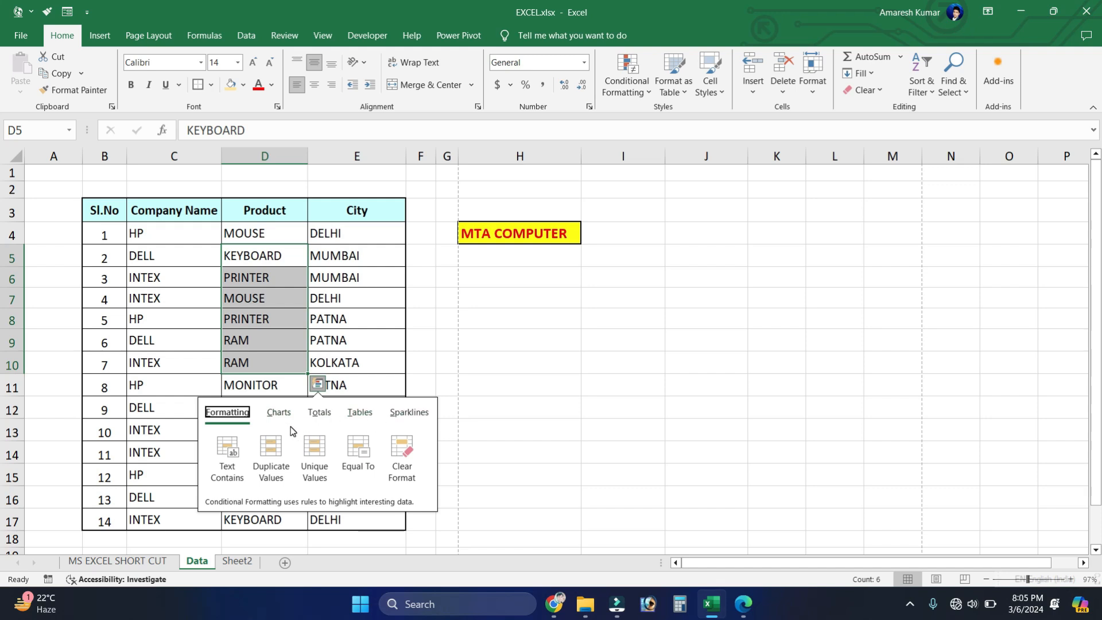
drag(203, 261, 204, 396)
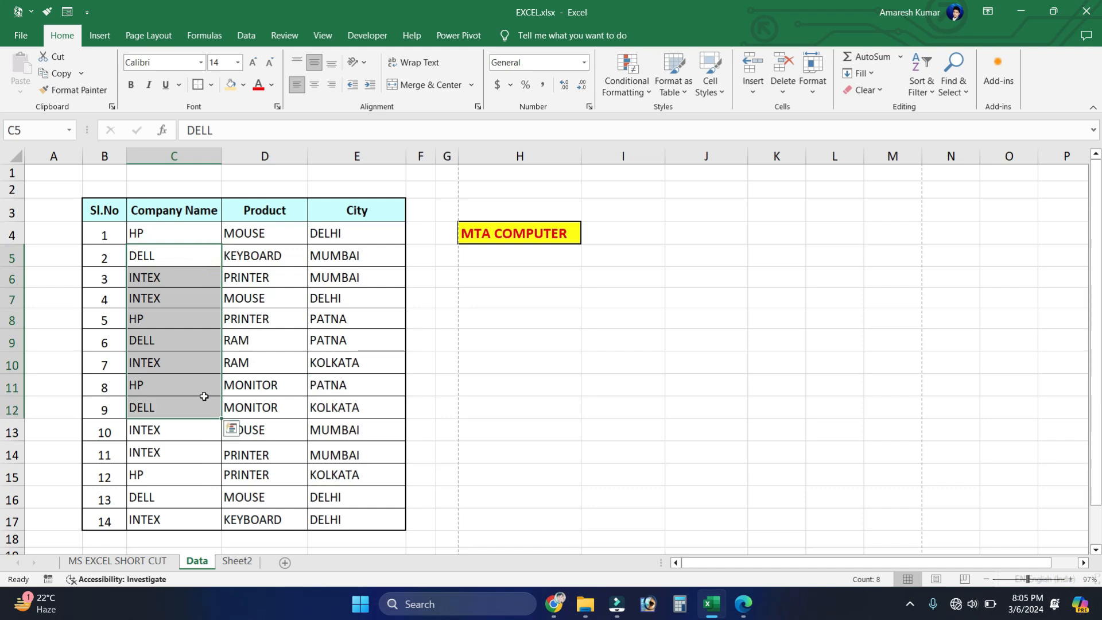
key(ctrl+q)
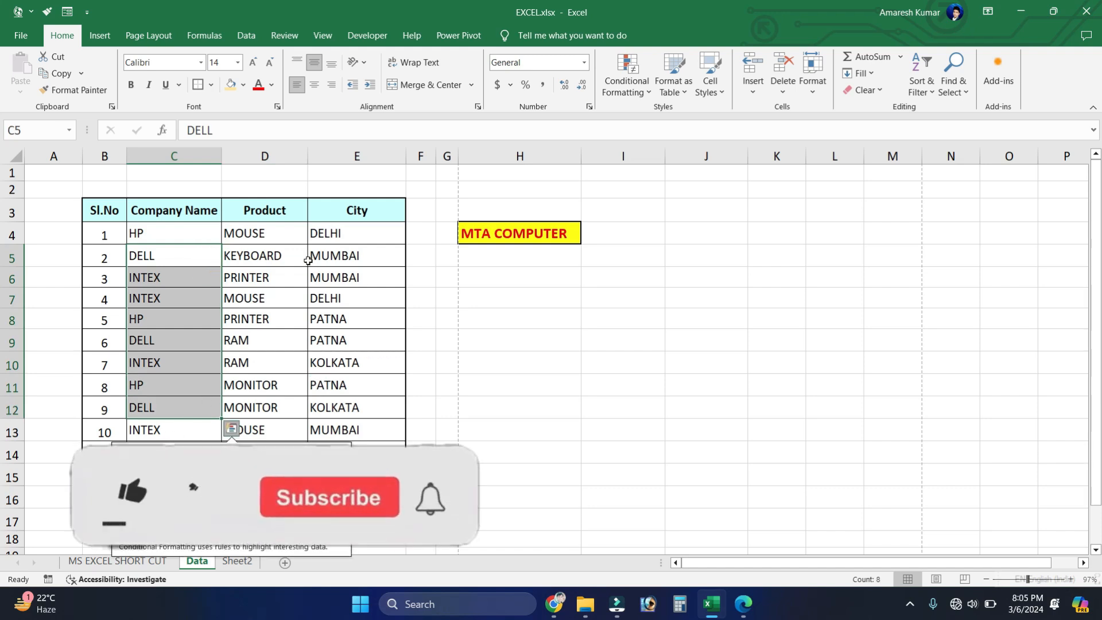
click(522, 264)
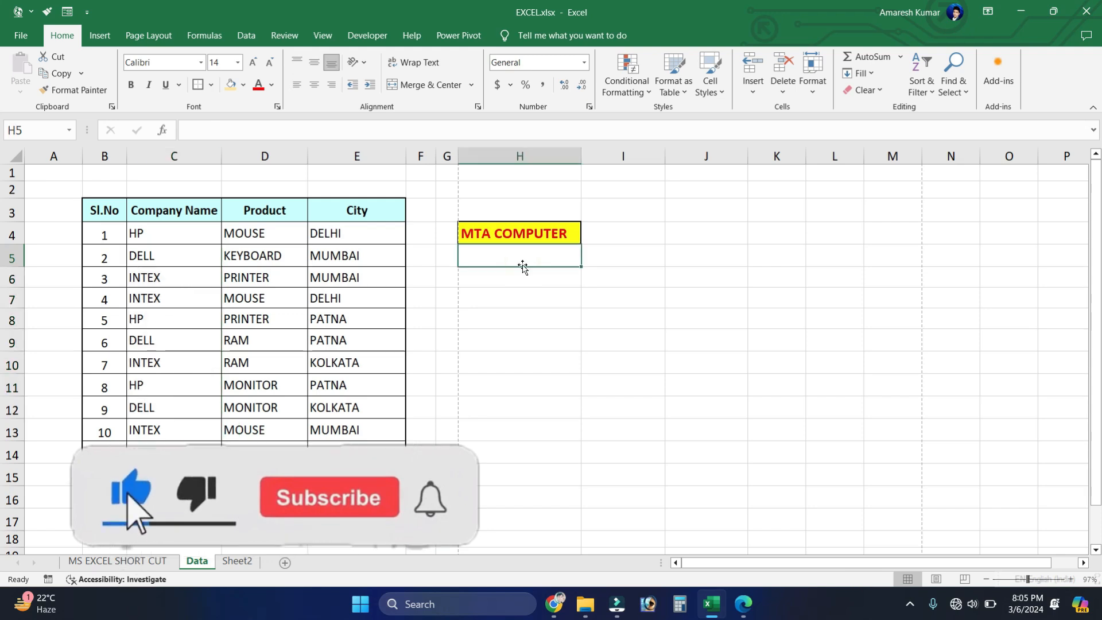
click(523, 266)
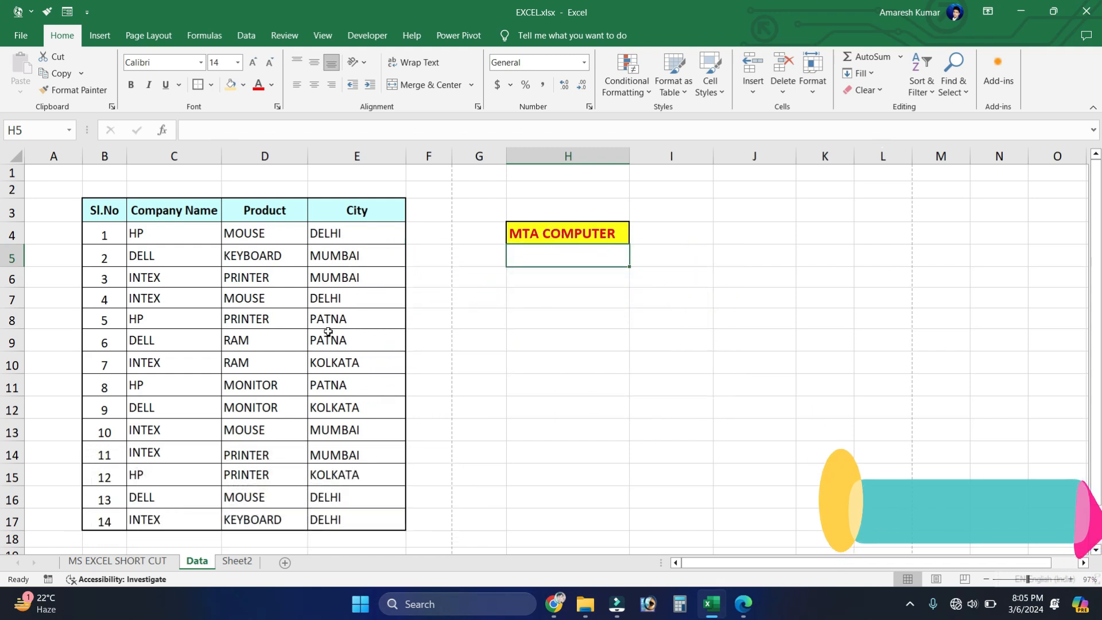
- Fill the City entries of E11:E17 right into F11:F17, and delete the filled entries
scroll(328, 332, down, 1)
drag(154, 490, 381, 486)
drag(171, 505, 321, 503)
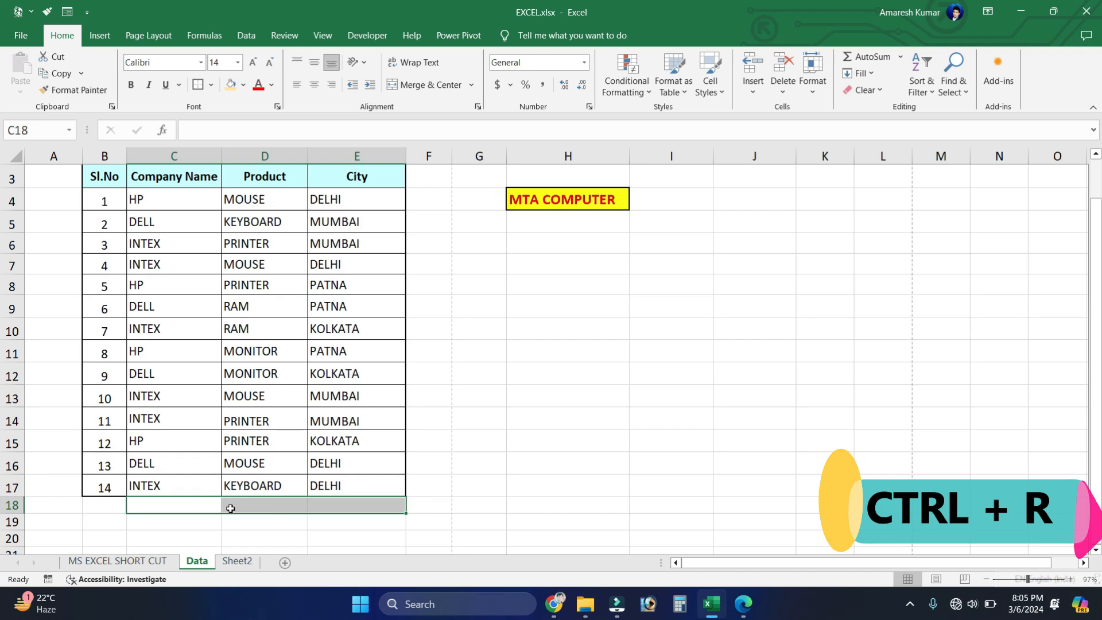
click(265, 501)
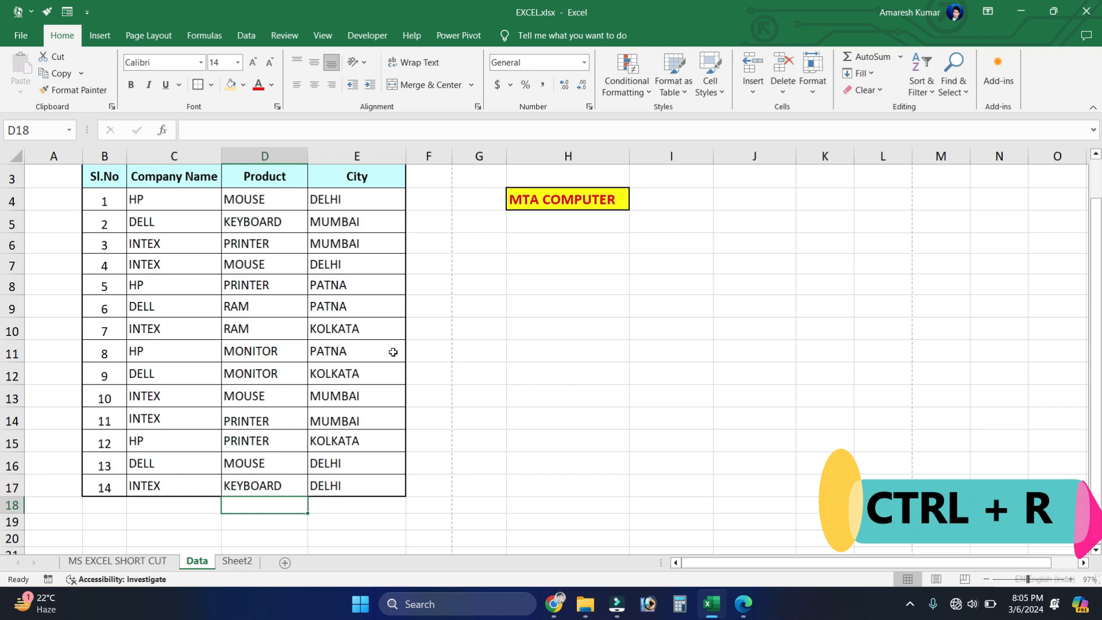
drag(419, 352, 430, 485)
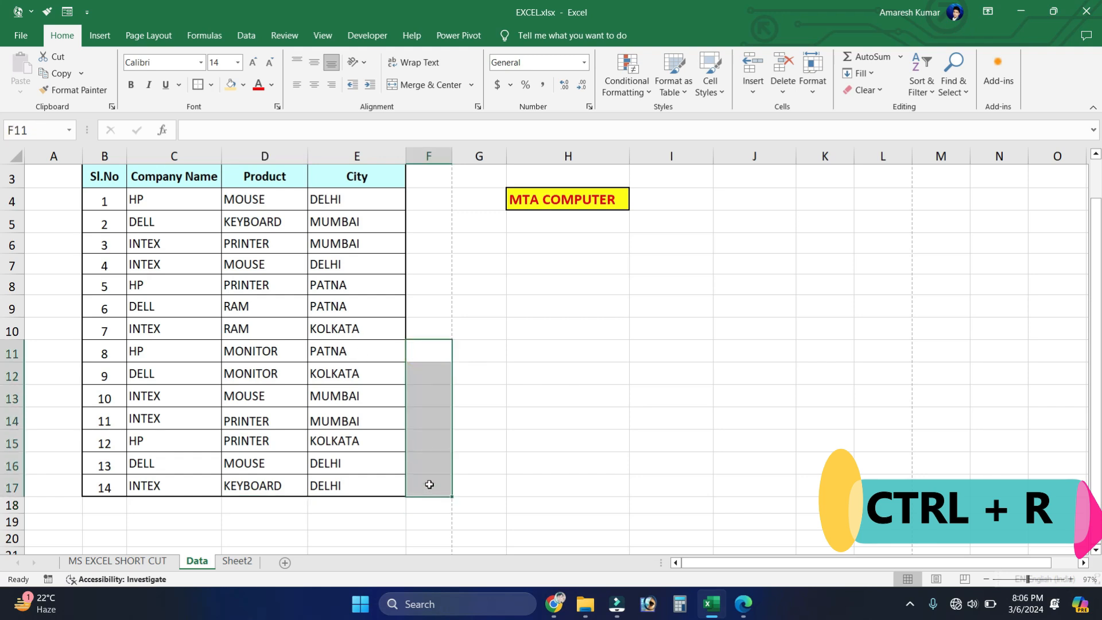
key(ctrl+r)
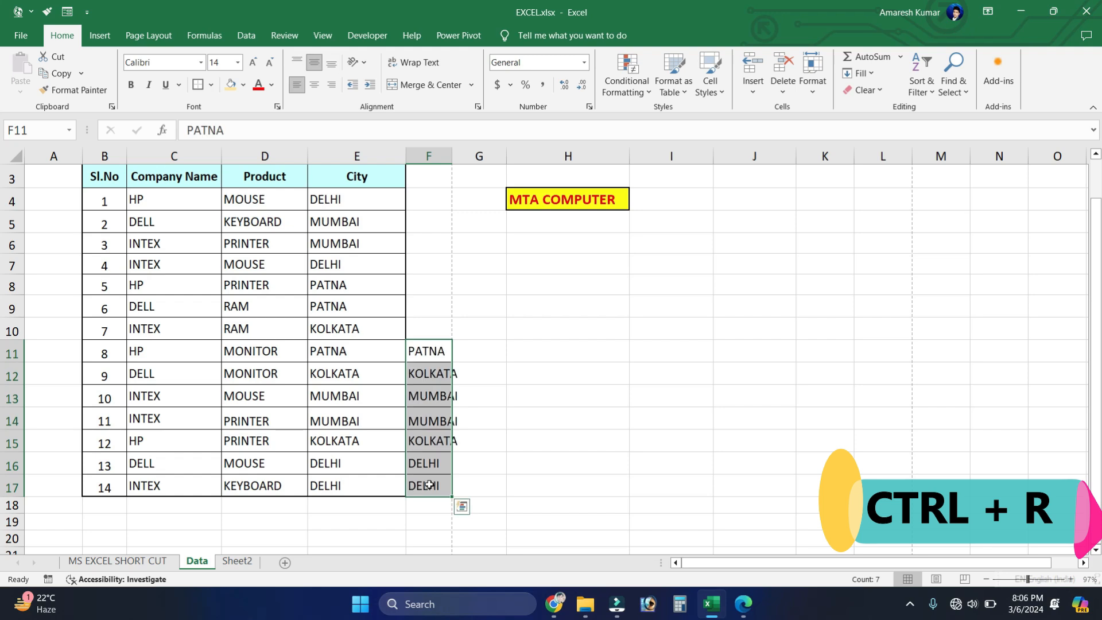
key(Delete)
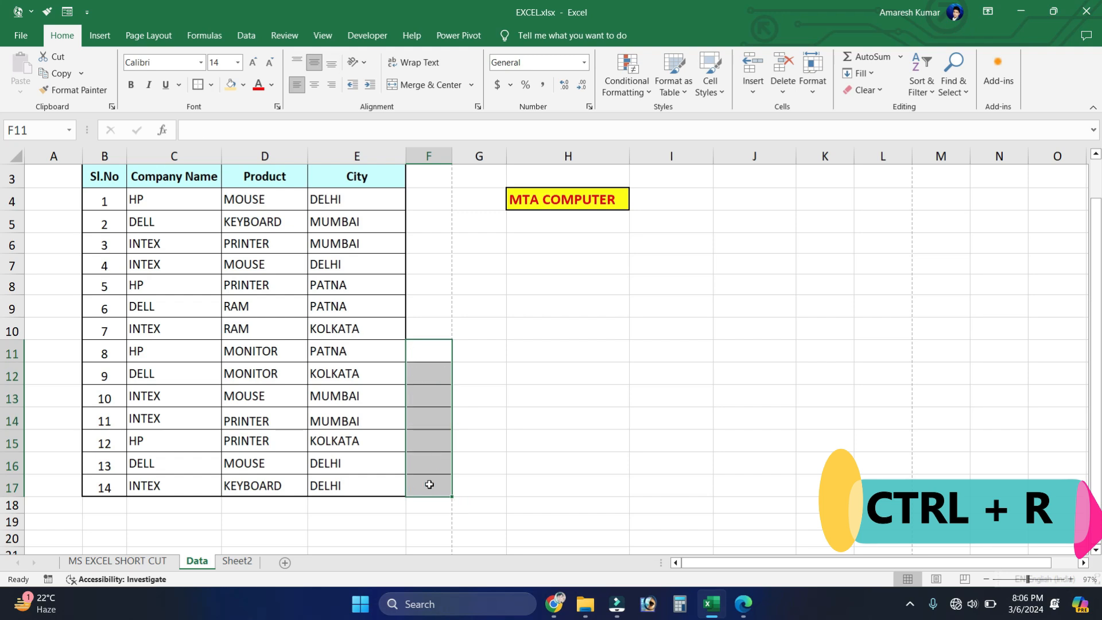
- Fill the City entries of E11:E17 right across the range up to column K, and undo the fill
click(427, 422)
drag(388, 349, 802, 485)
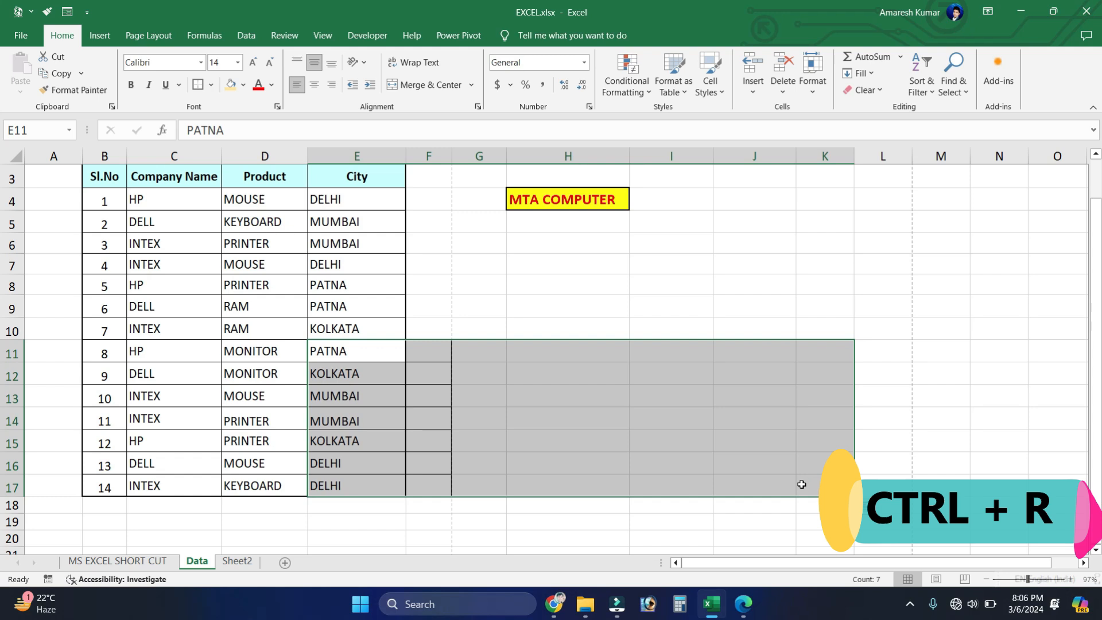
key(ctrl+r)
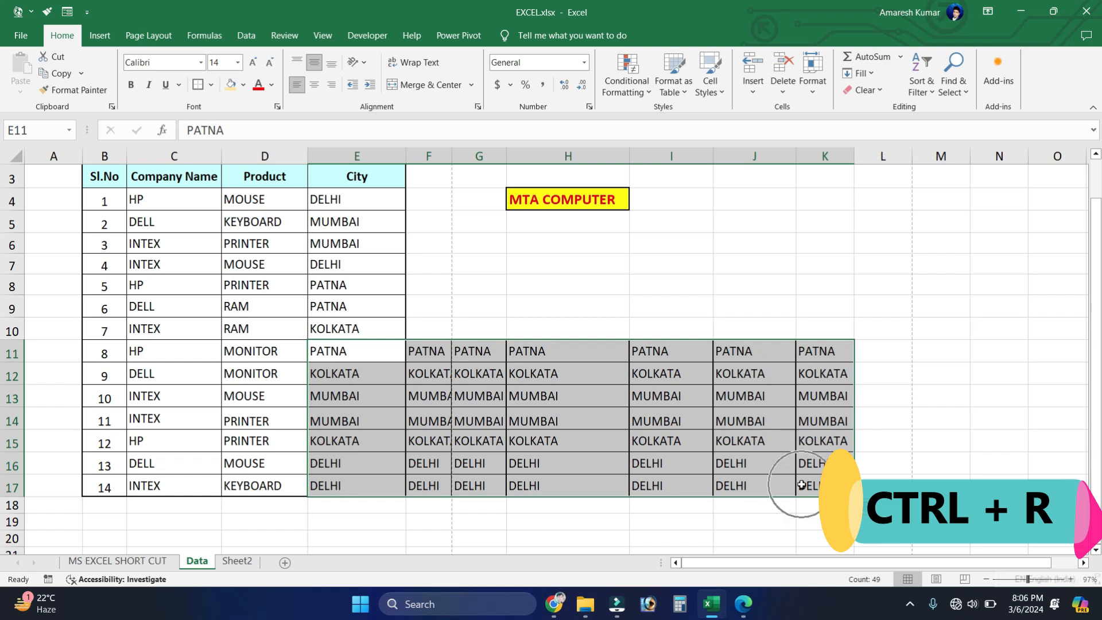
click(644, 401)
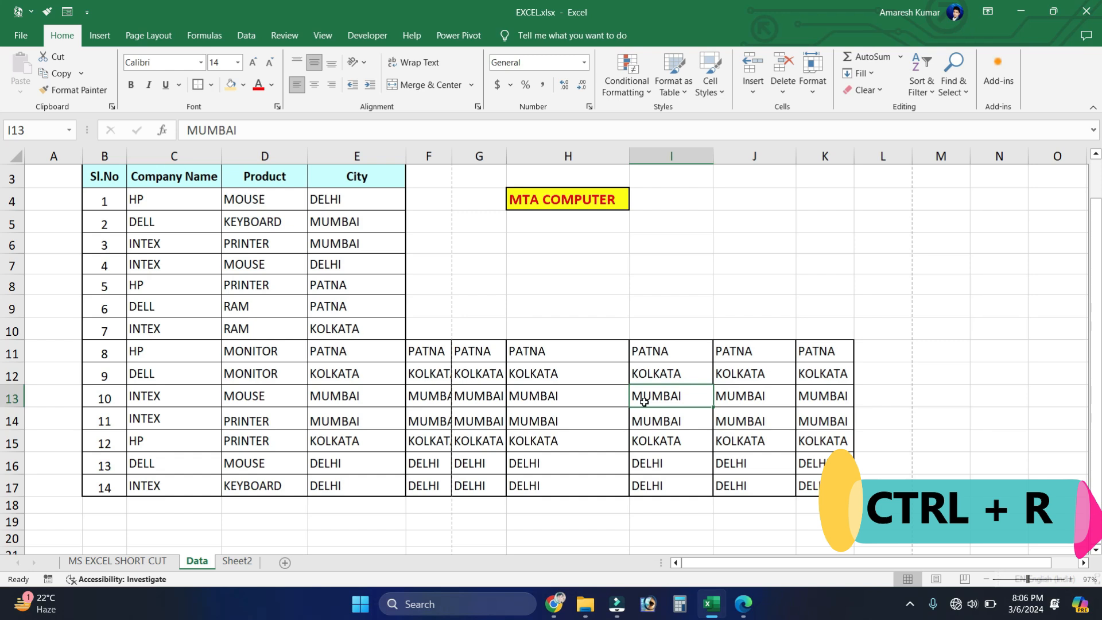
drag(430, 322, 825, 486)
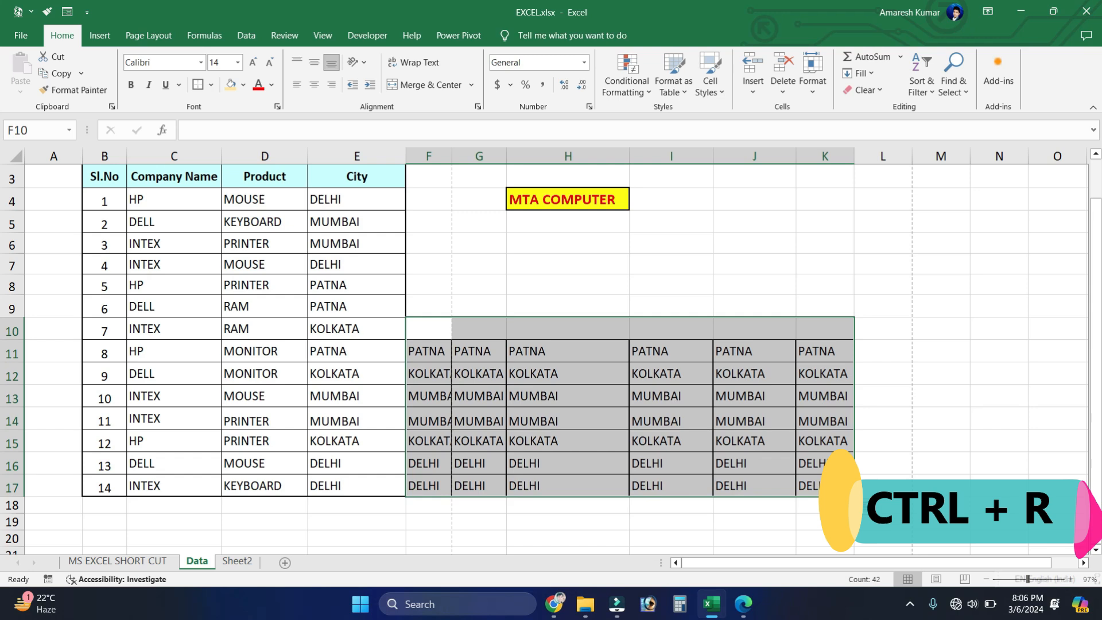
key(ctrl+z)
click(671, 392)
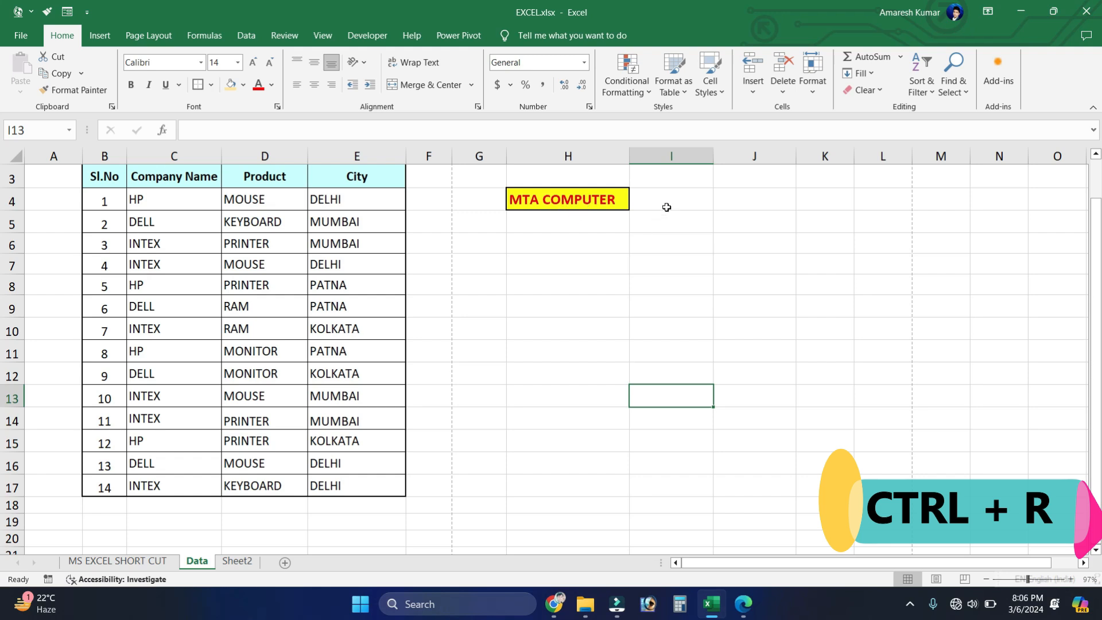
- Fill MTA COMPUTER from H4 right into I4 and widen column I to fit the text
click(653, 197)
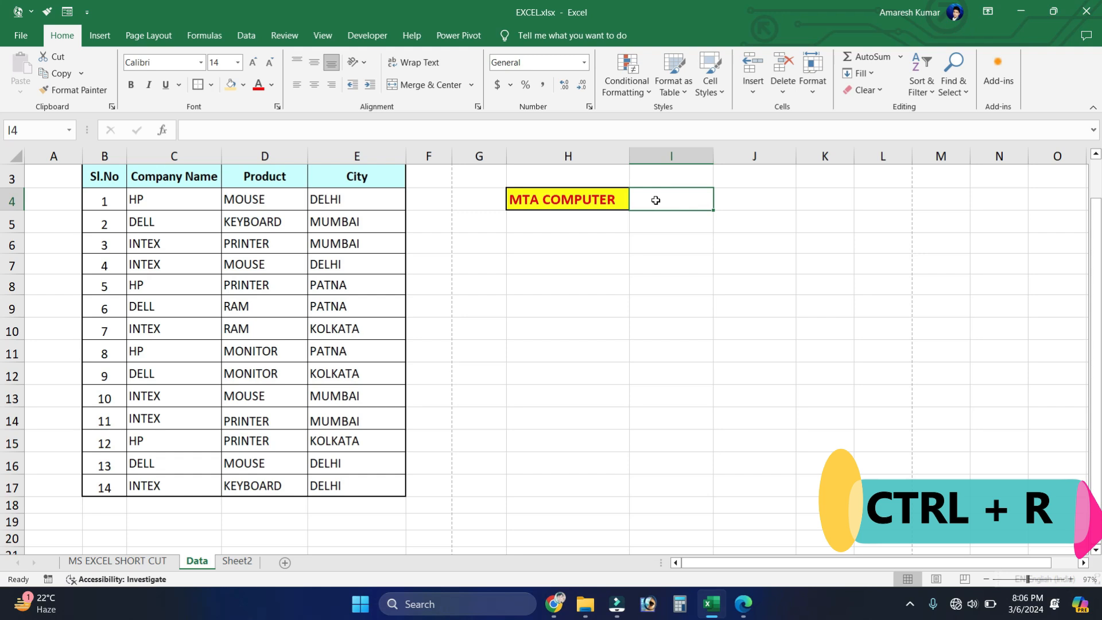
click(655, 200)
key(ctrl+r)
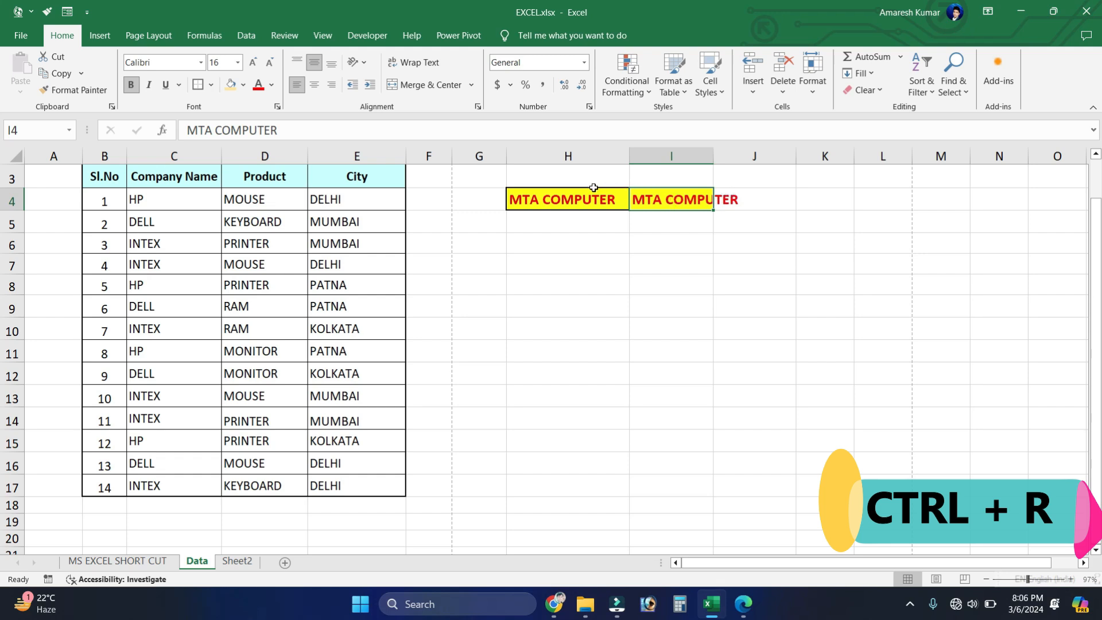
click(560, 193)
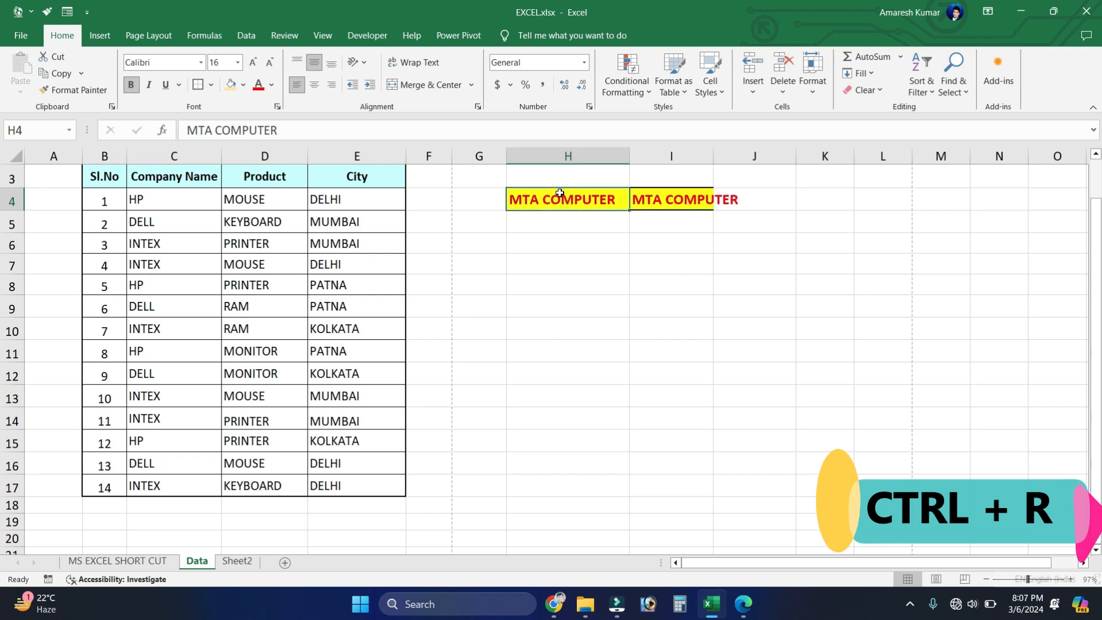
click(657, 205)
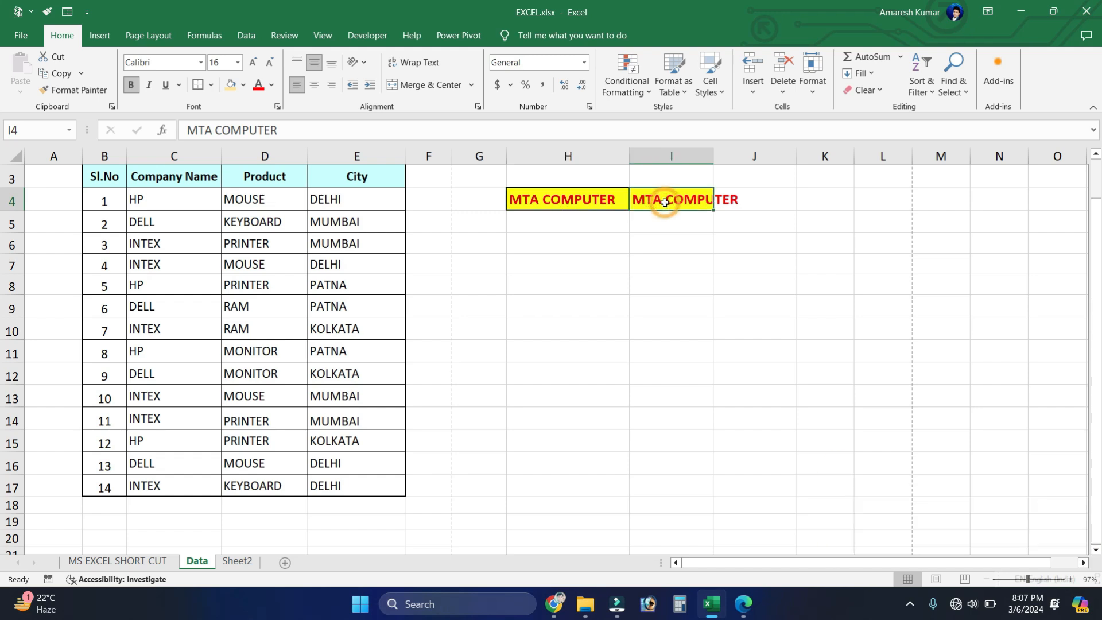
drag(713, 155, 743, 155)
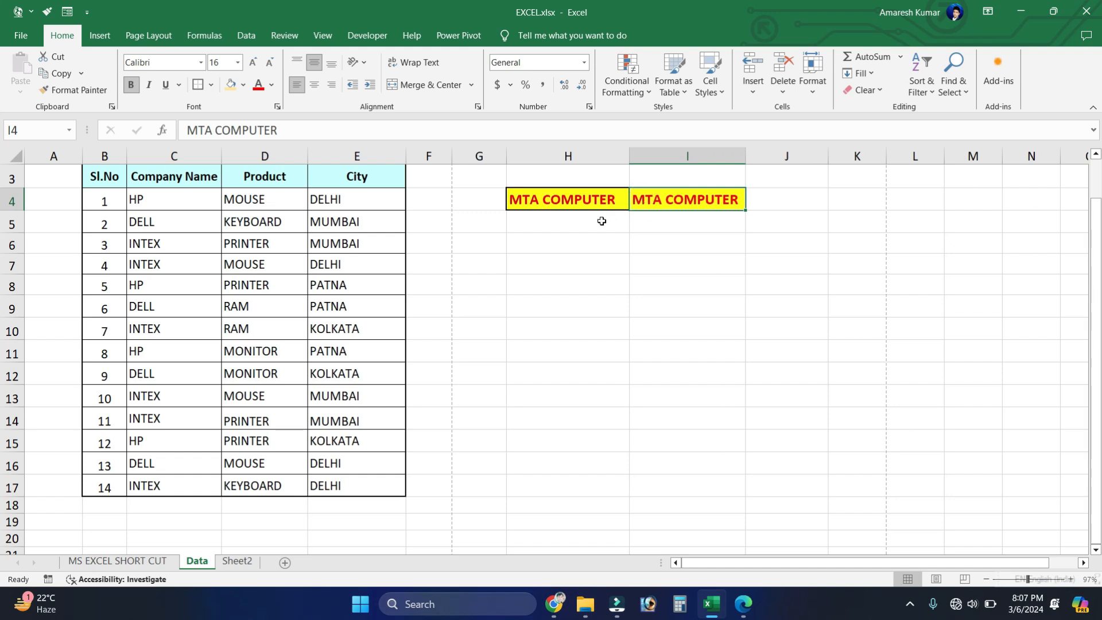
- Clear all contents and formatting from I4 and save the workbook
key(alt+h)
key(e)
key(a)
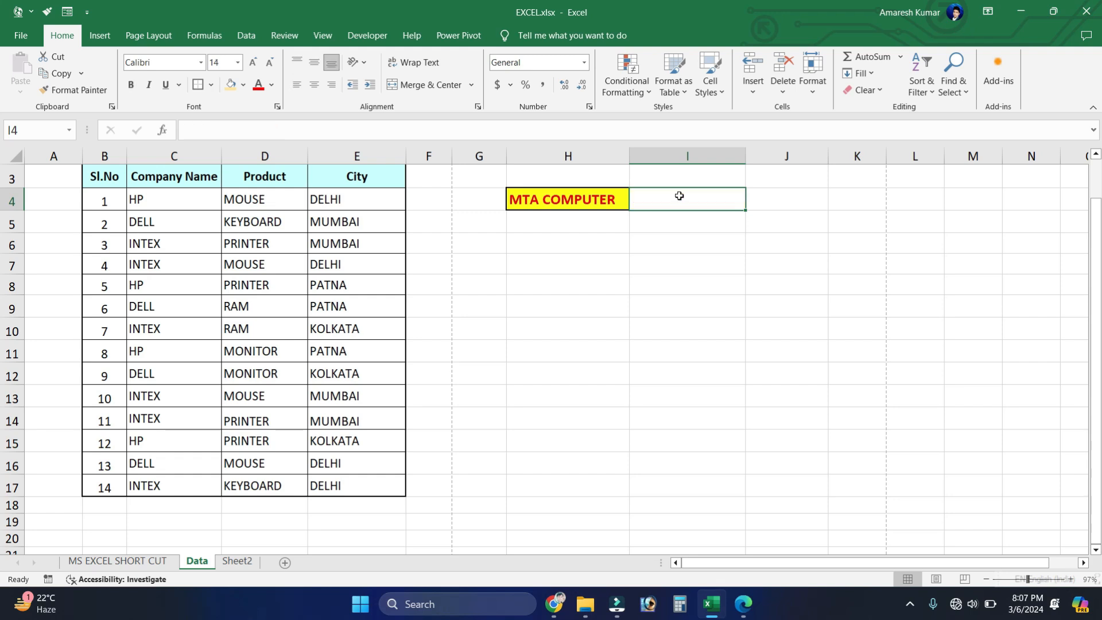
click(509, 291)
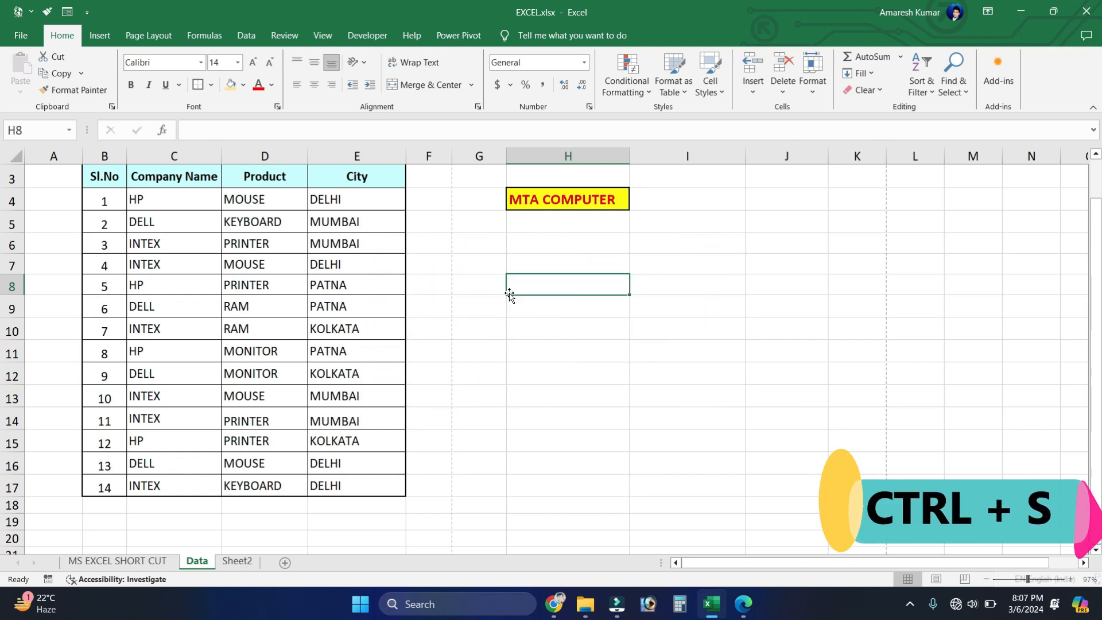
key(ctrl+s)
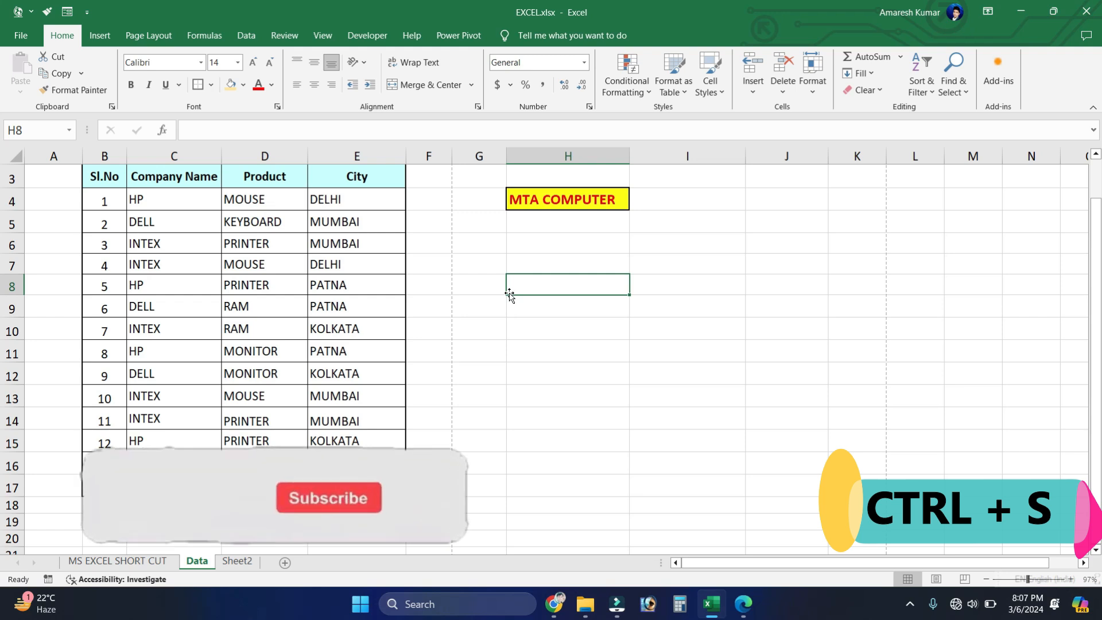
- Create a new workbook, choose the VIDEO NEW folder as its save location, cancel saving and close the workbook
key(ctrl+n)
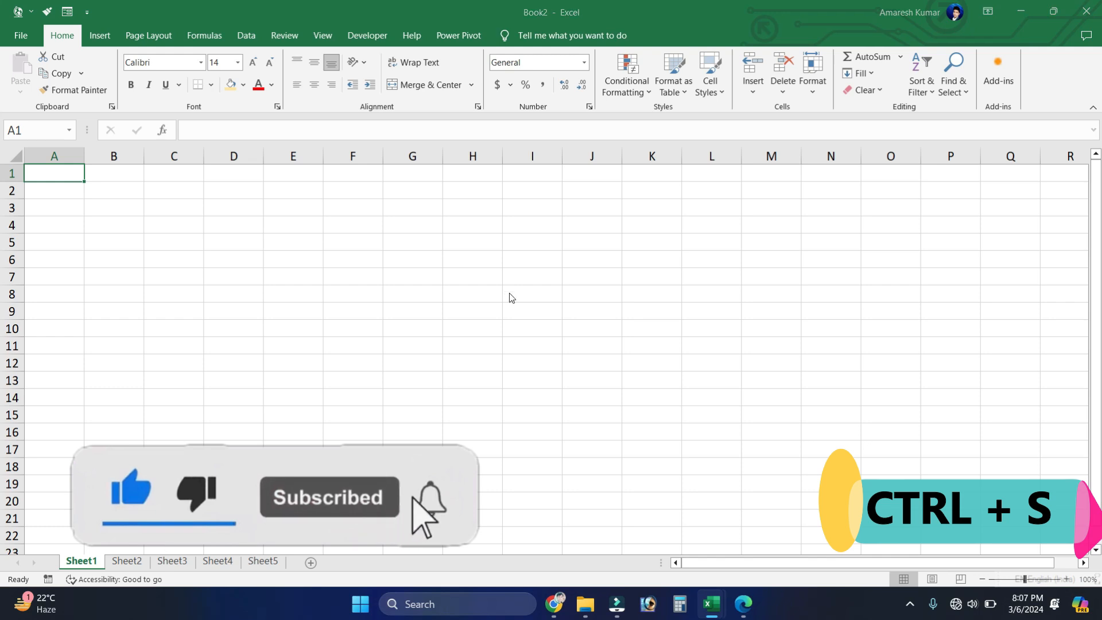
key(ctrl+s)
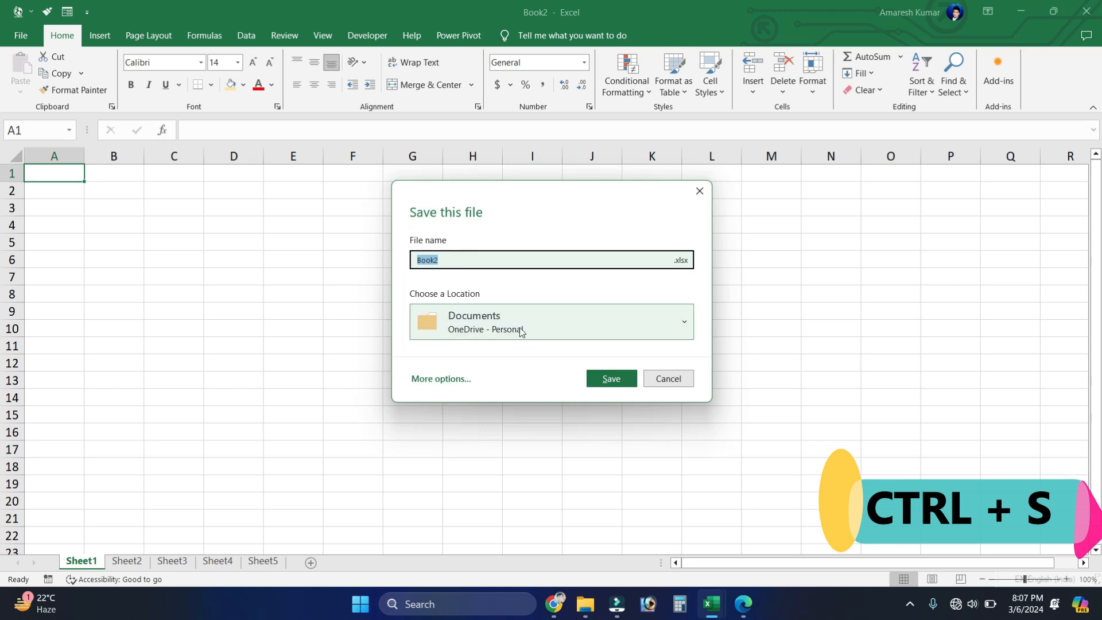
click(599, 322)
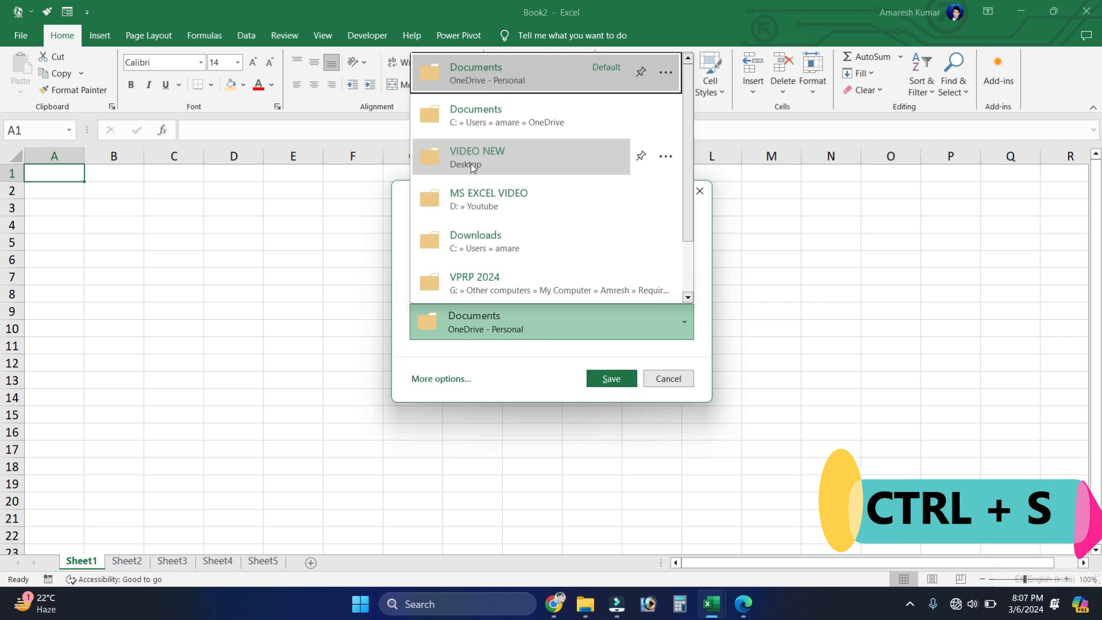
click(481, 145)
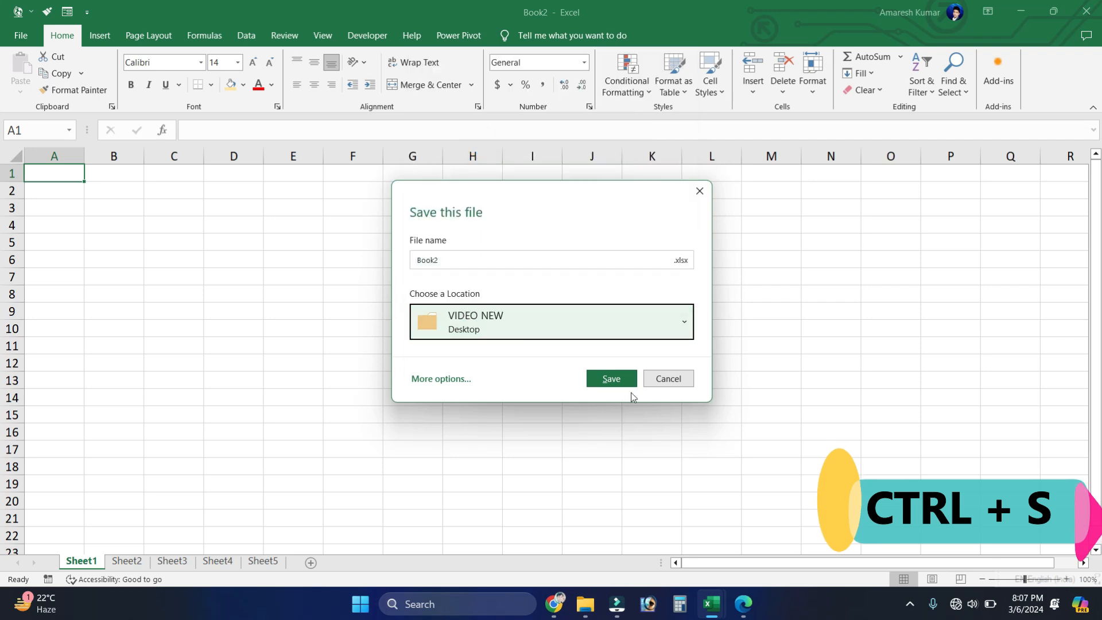
click(700, 195)
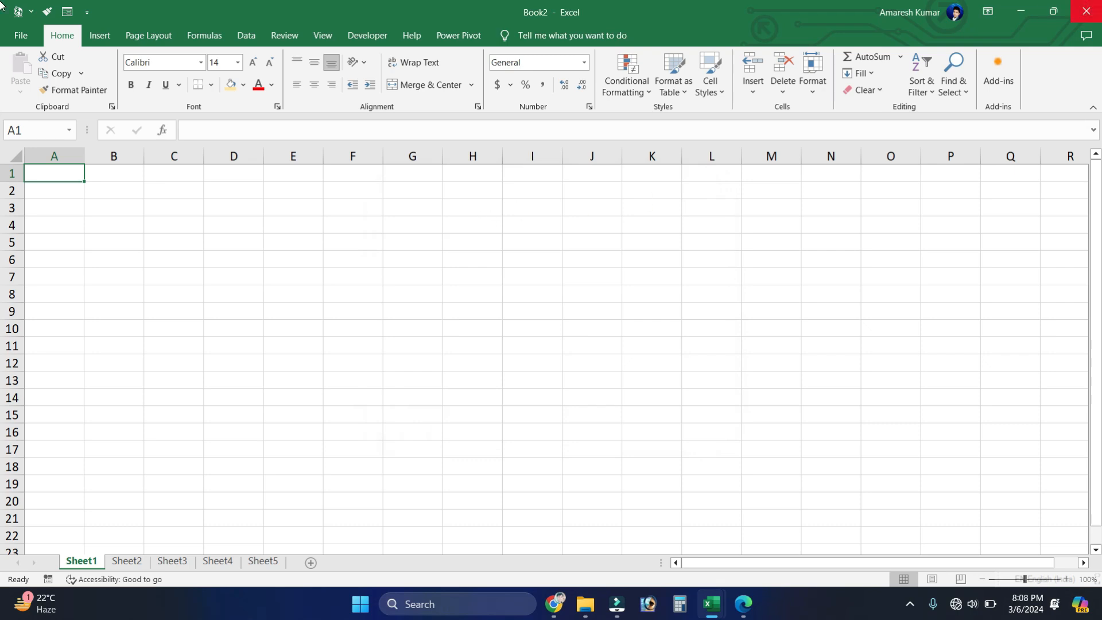
click(1087, 11)
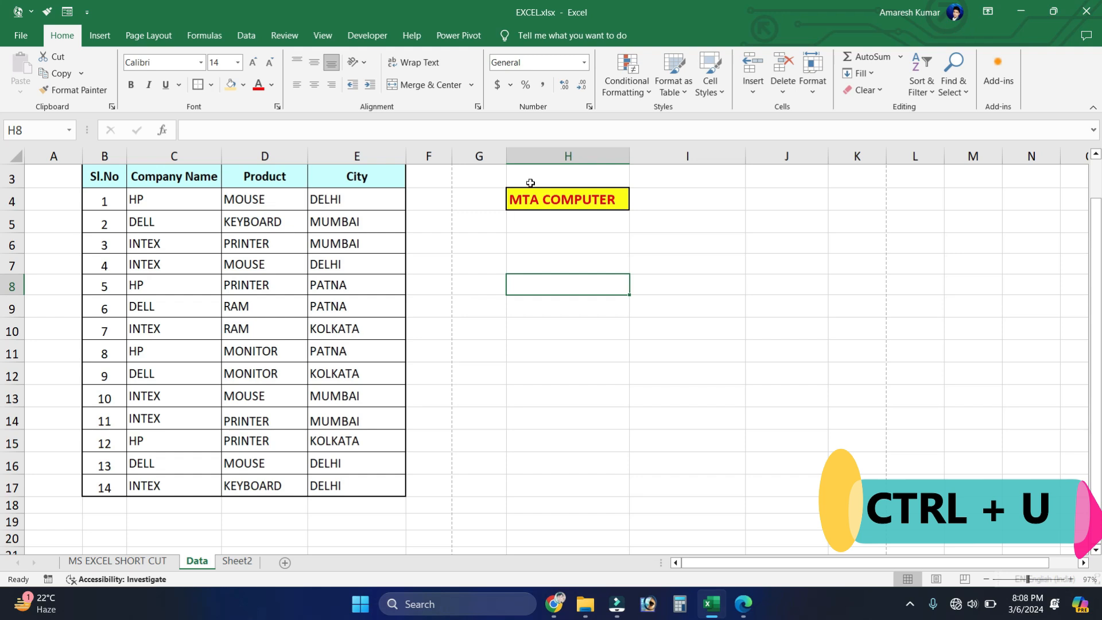
- Underline the MTA COMPUTER text in H4
click(571, 205)
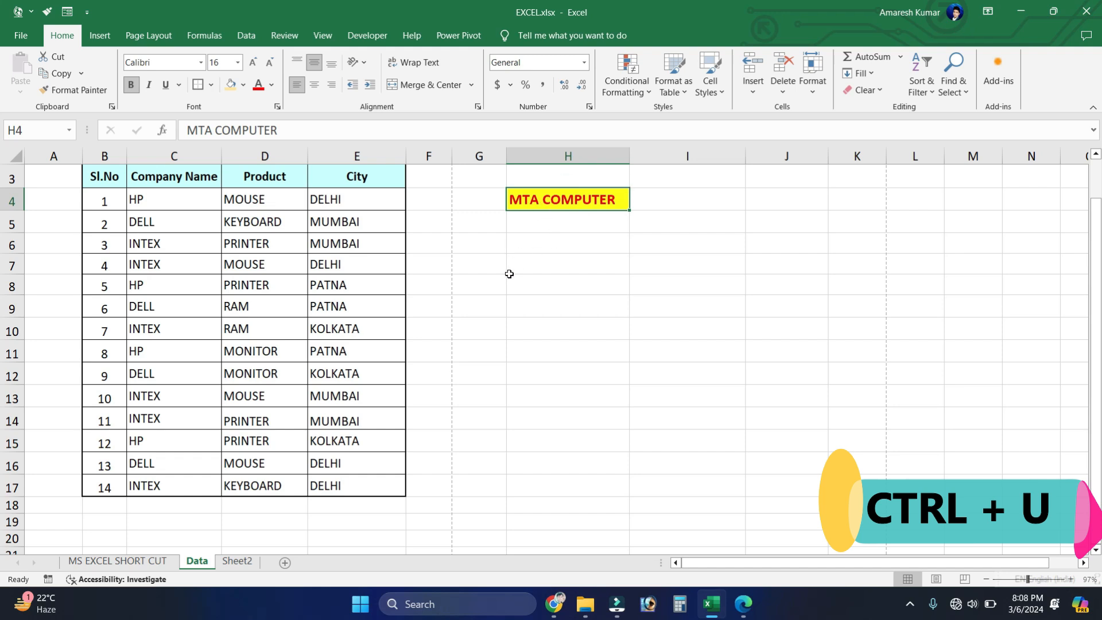
key(ctrl+u)
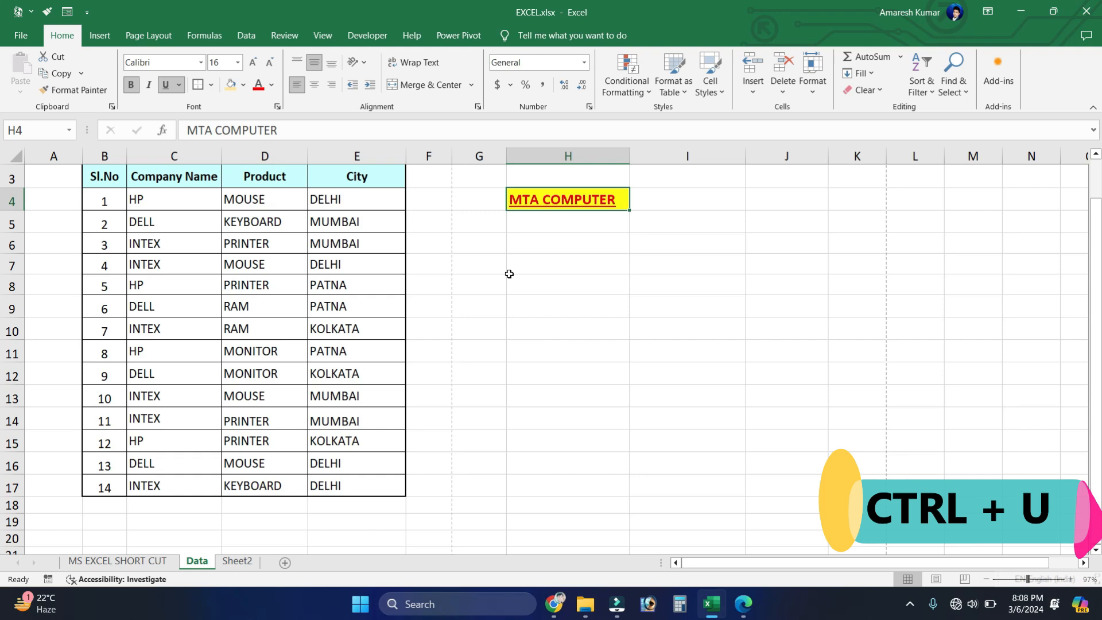
click(597, 156)
click(573, 203)
- Underline the table entries in B4:E17 and remove the underline again
drag(104, 201, 316, 443)
scroll(316, 443, up, 1)
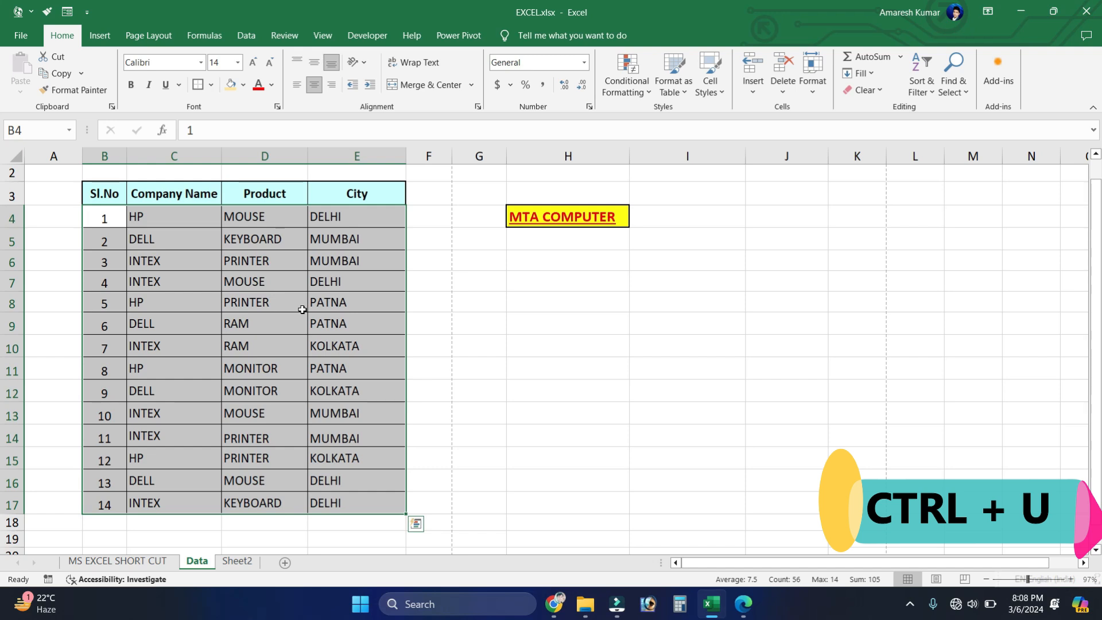
key(ctrl+u)
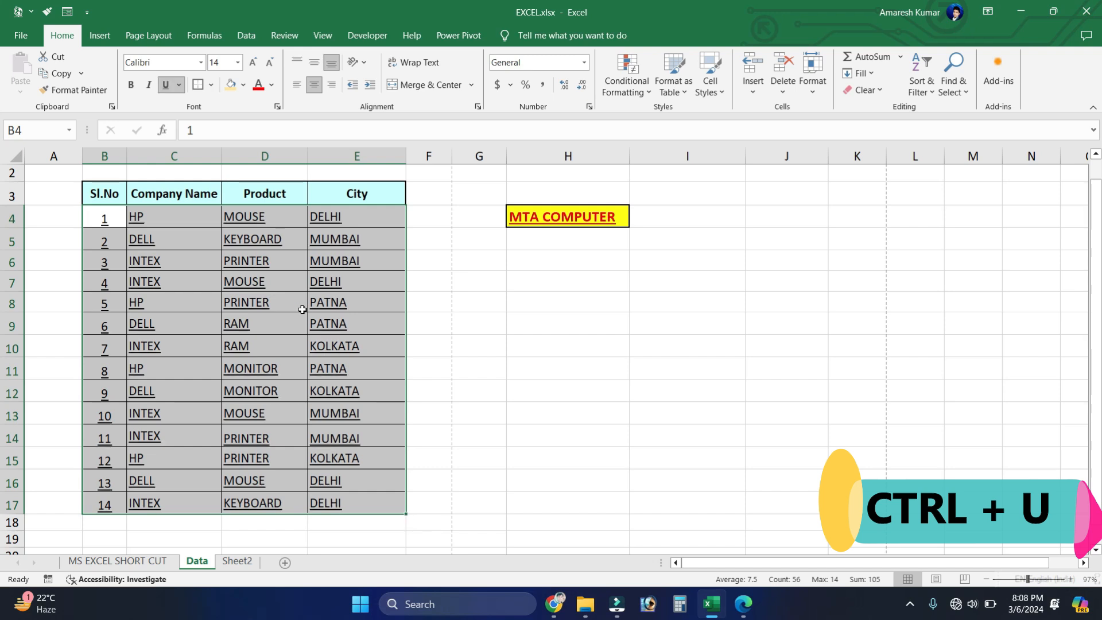
key(ctrl+u)
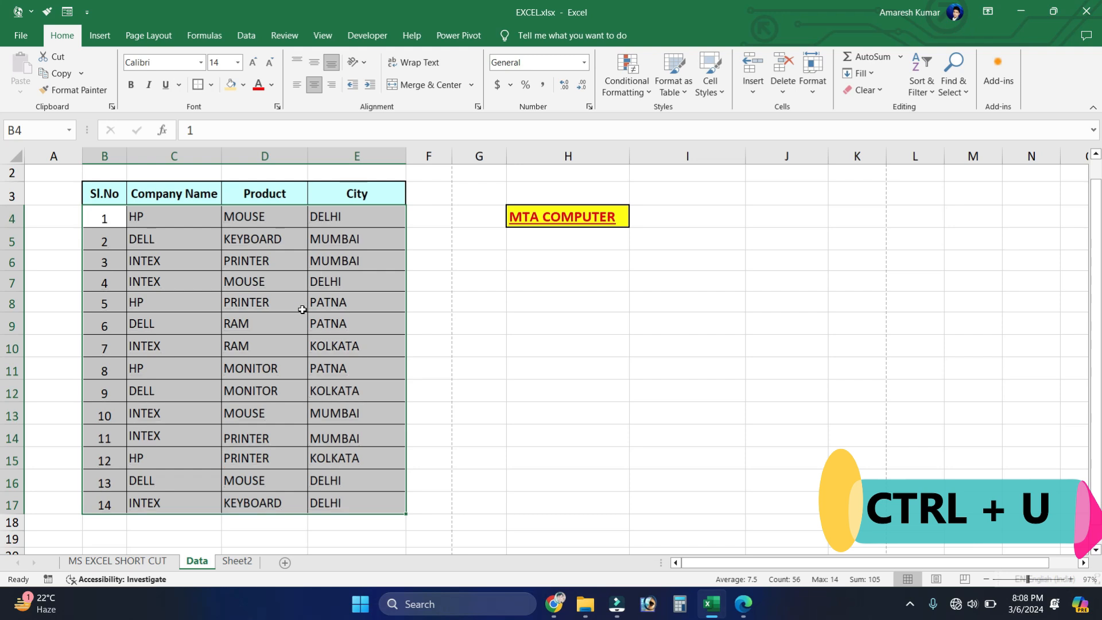
- Toggle underlining on and off once more for the table entries in B4:E17
key(ctrl+u)
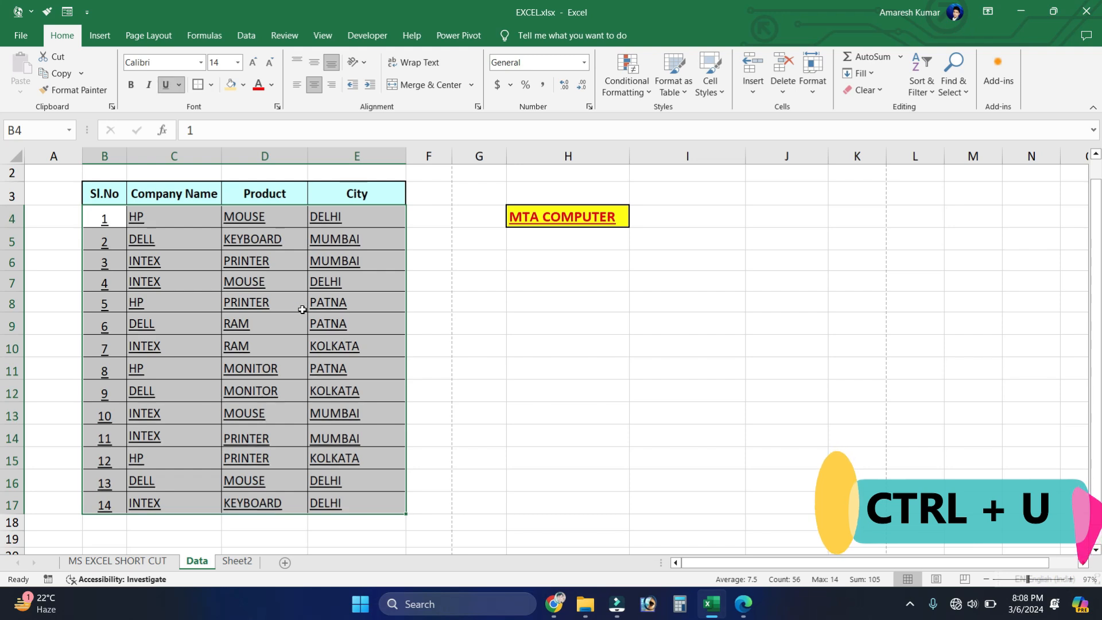
key(ctrl+u)
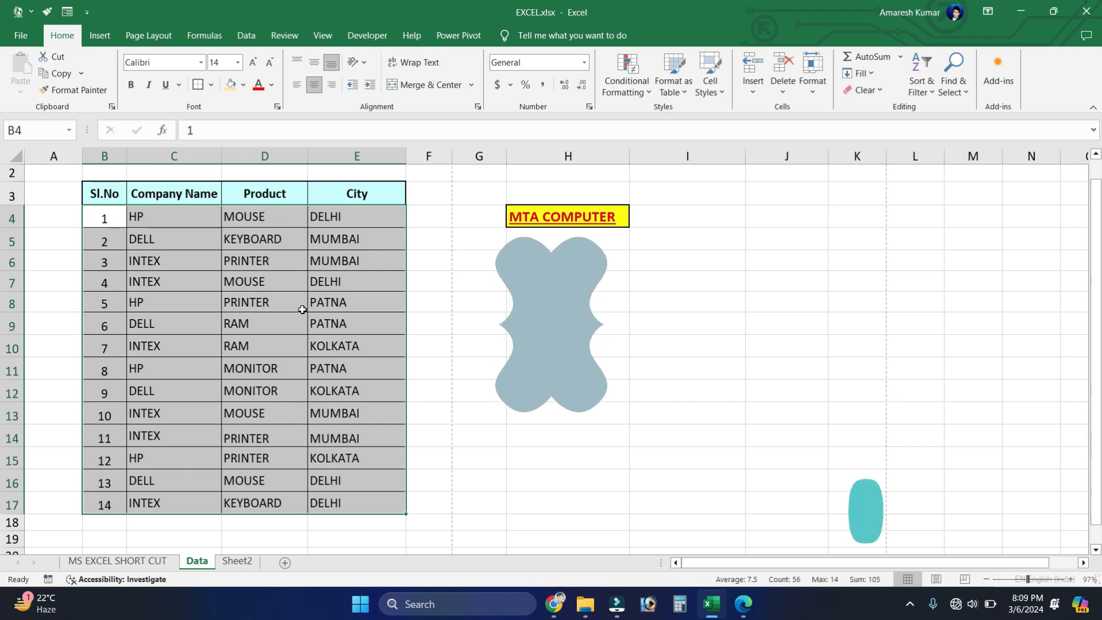
- Copy the MTA COMPUTER cell H4 with its formatting into H8 and end copy mode
click(545, 221)
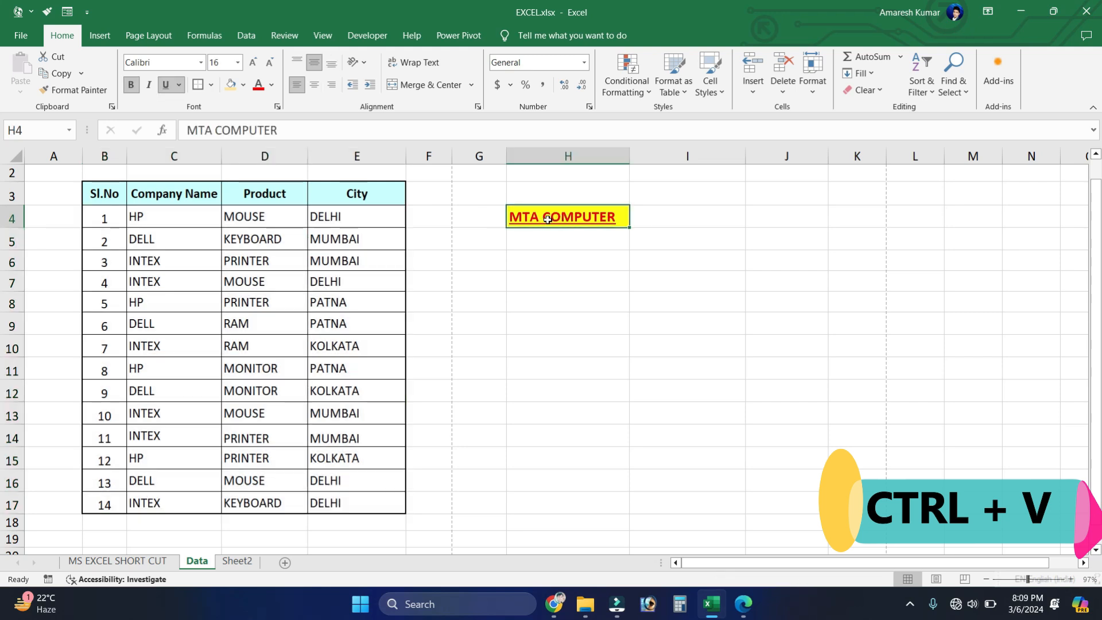
key(ctrl+c)
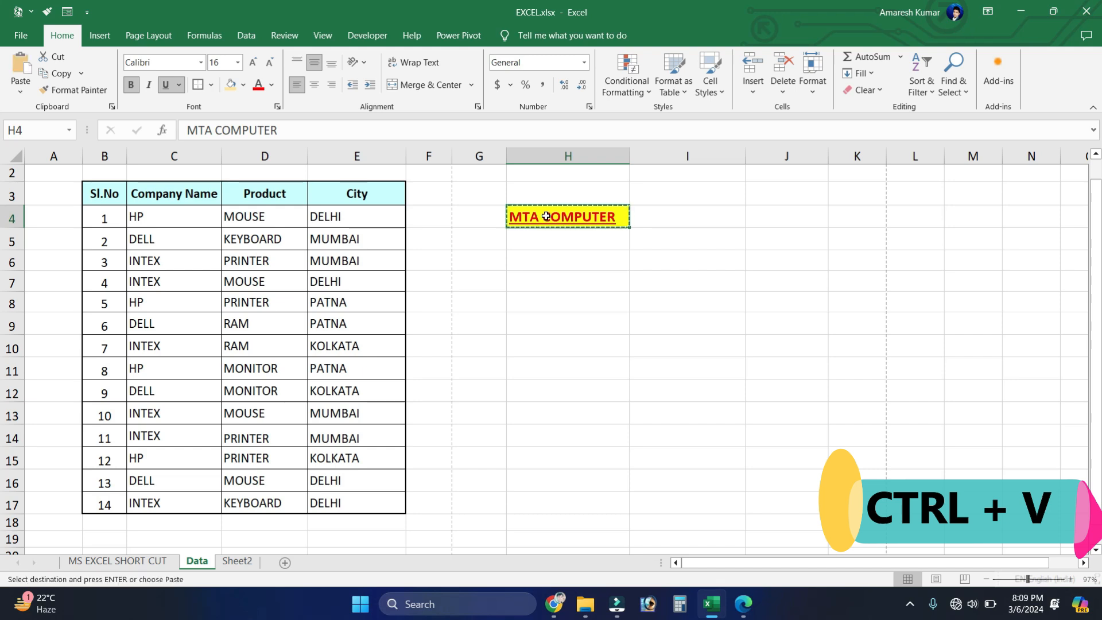
click(544, 304)
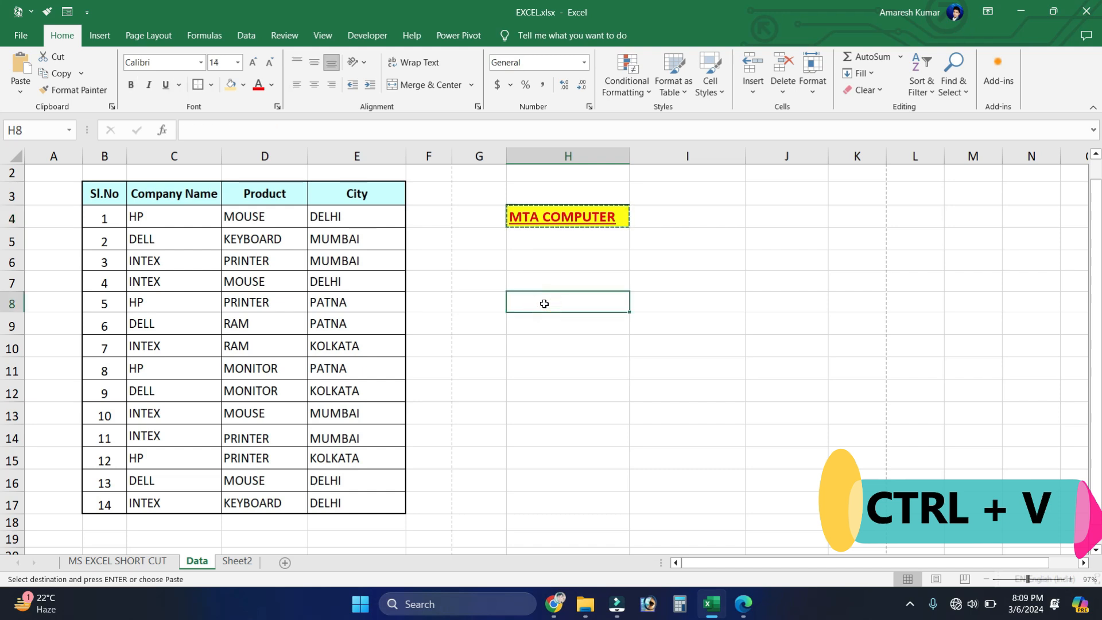
key(ctrl+v)
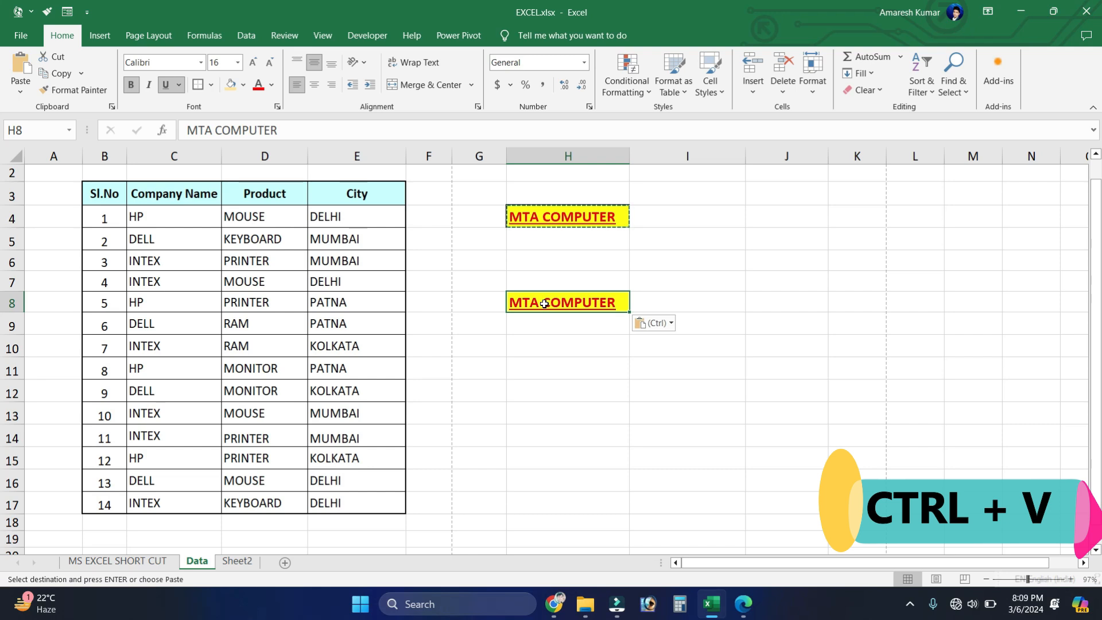
click(529, 284)
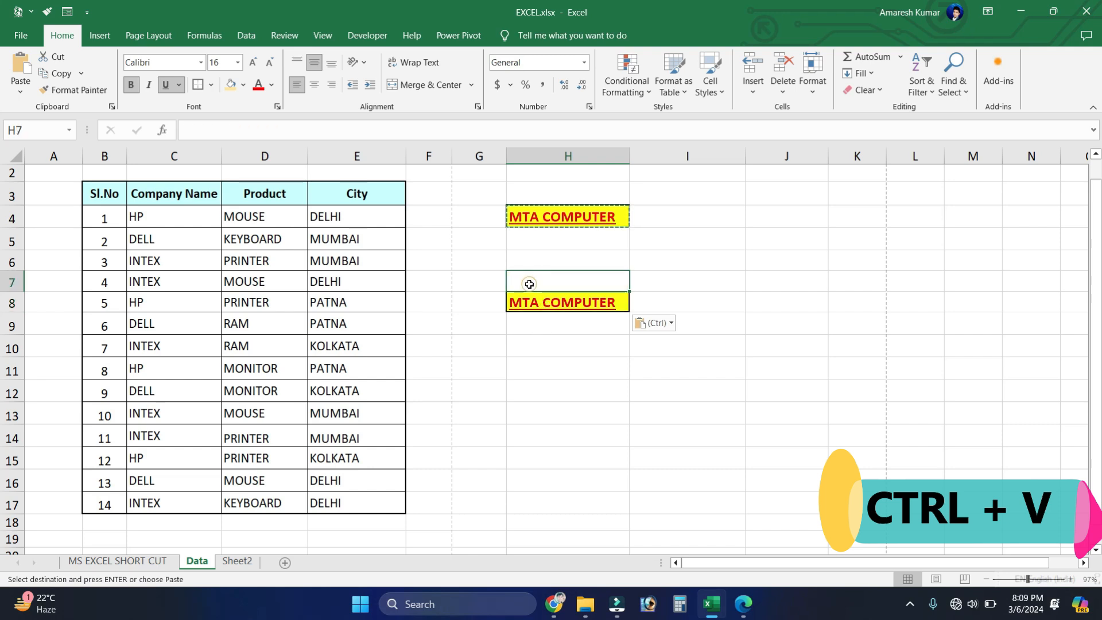
key(Escape)
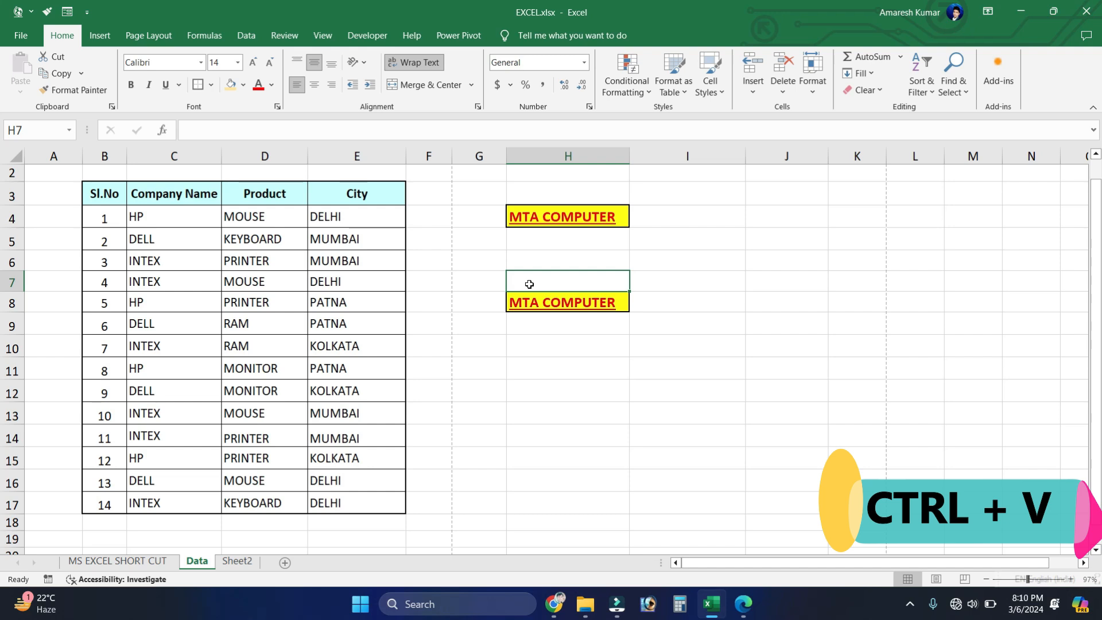
- Cut the MTA COMPUTER copy from H8 and paste it into H11
click(543, 220)
click(557, 305)
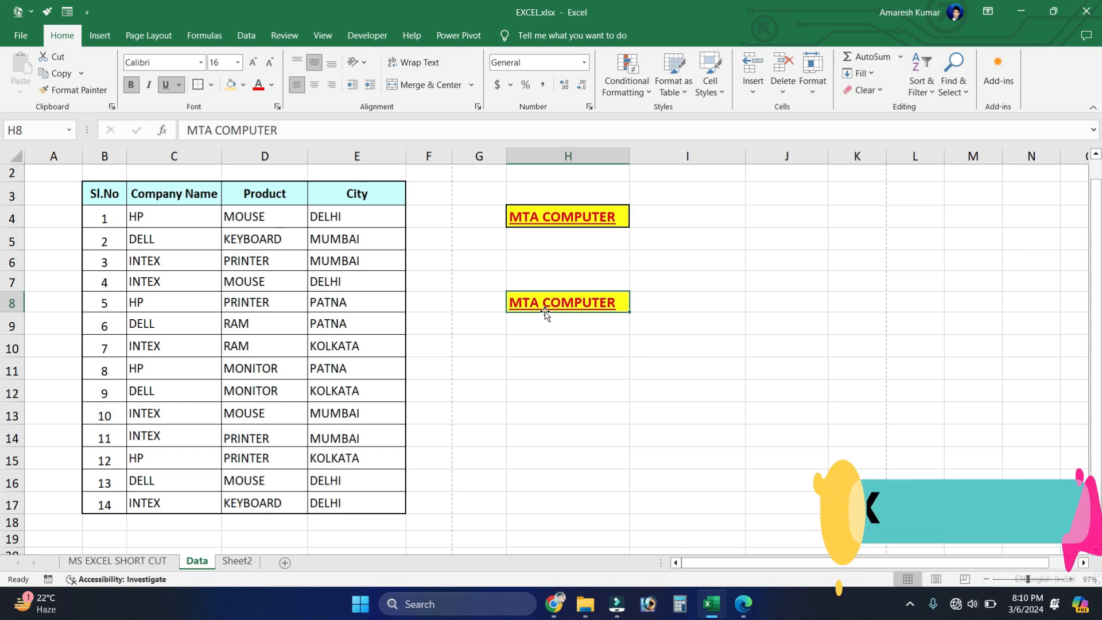
key(ctrl+x)
mouse_move(546, 313)
mouse_down()
mouse_move(529, 334)
mouse_move(541, 350)
mouse_move(545, 302)
mouse_move(546, 313)
mouse_up()
click(549, 368)
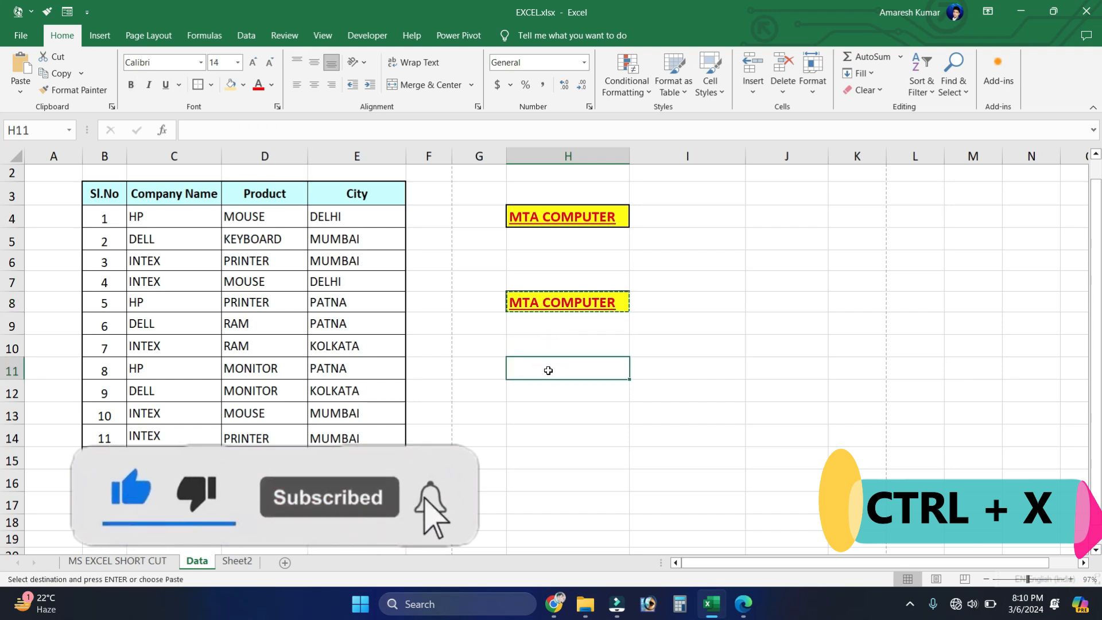
key(ctrl+v)
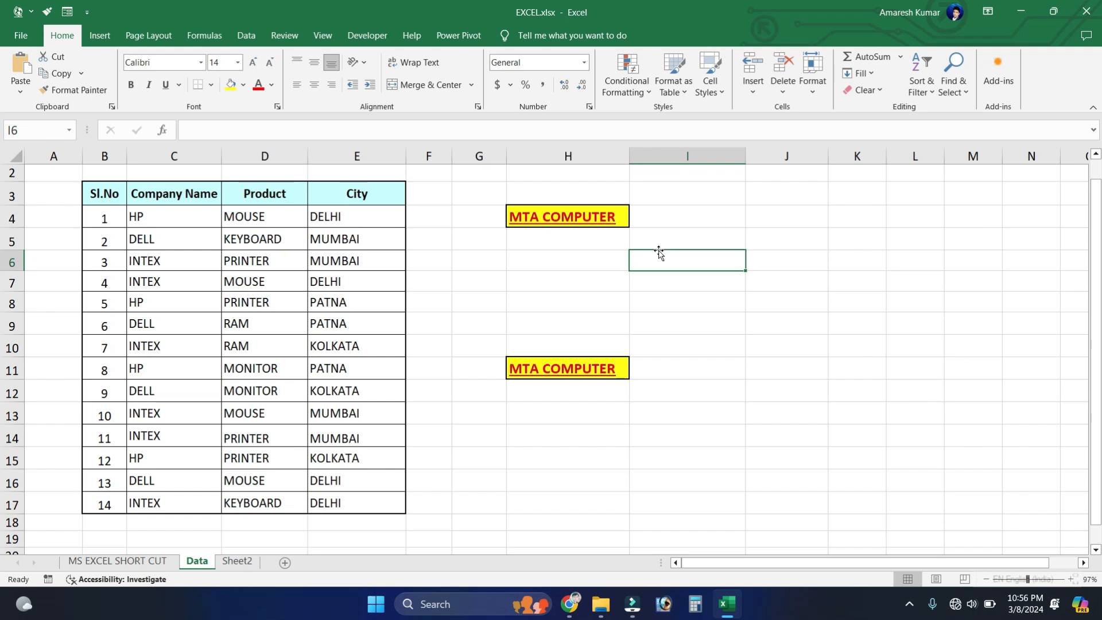
- Close the current workbook and reopen EXCEL.xlsx from the recent files
click(668, 234)
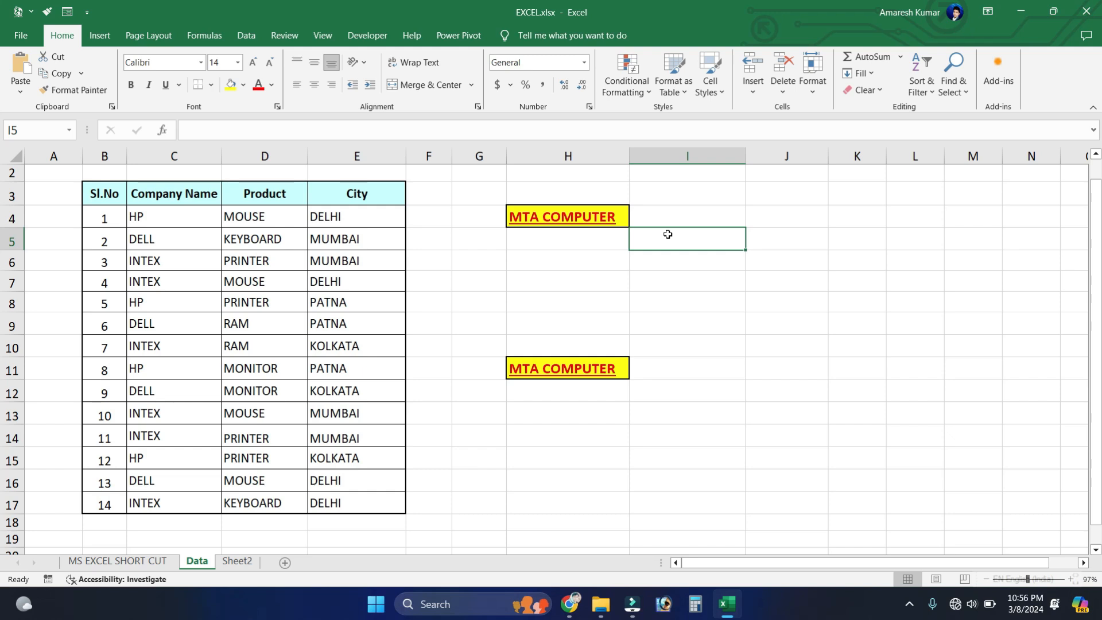
click(517, 281)
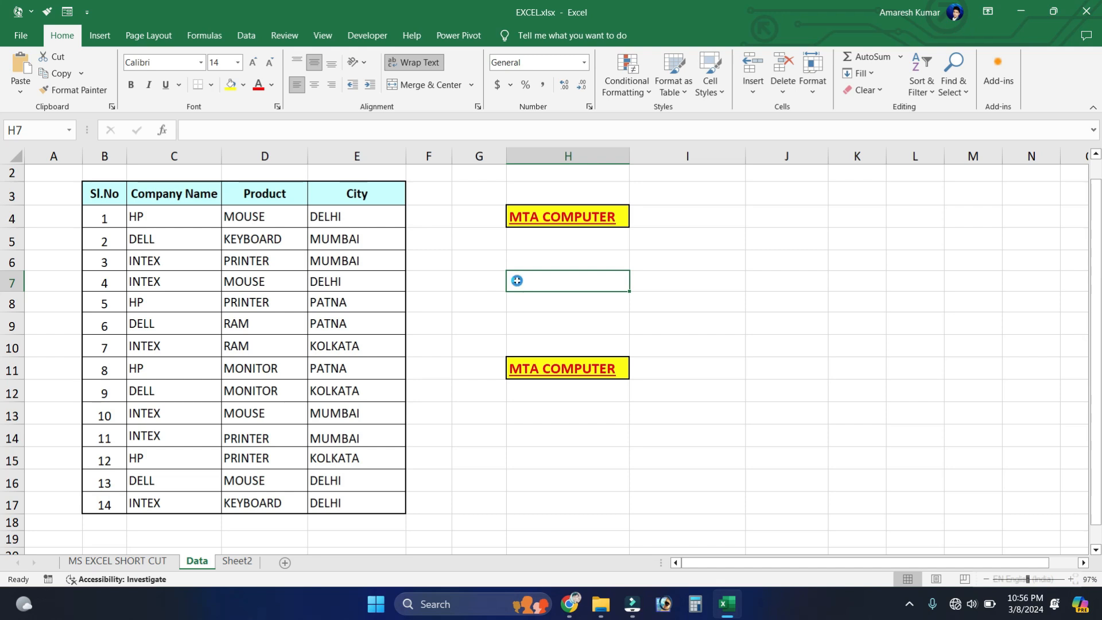
key(ctrl+w)
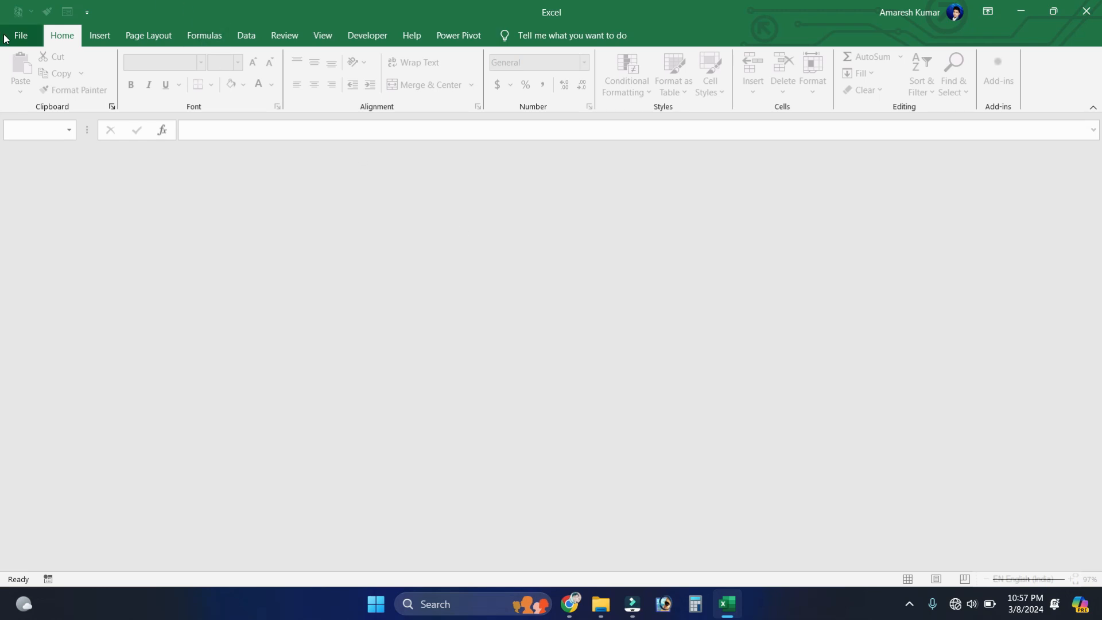
click(23, 39)
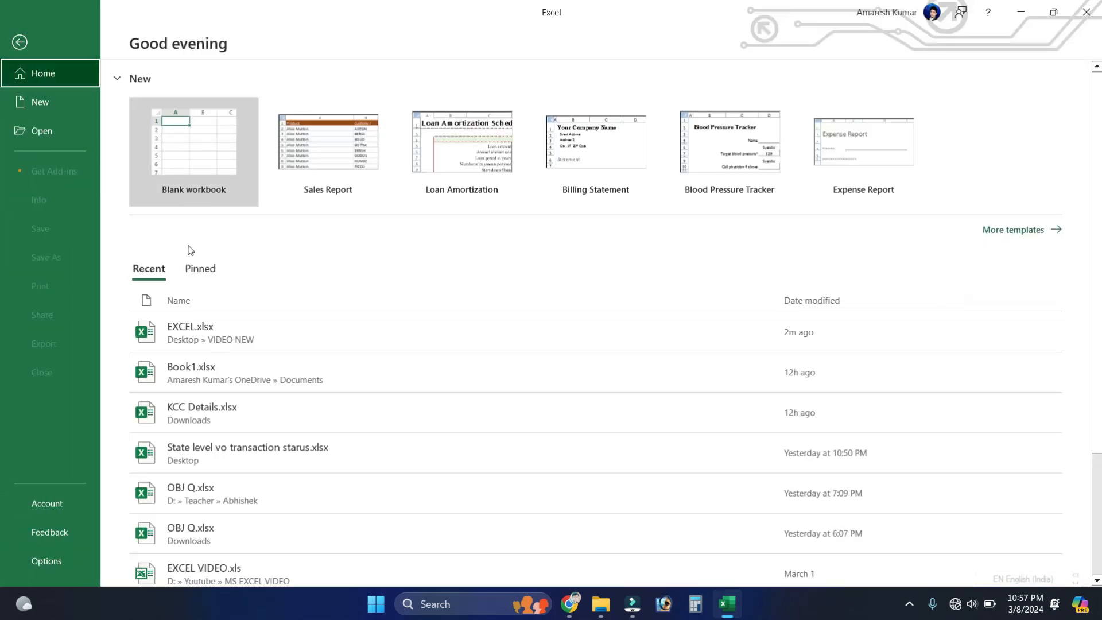
click(190, 331)
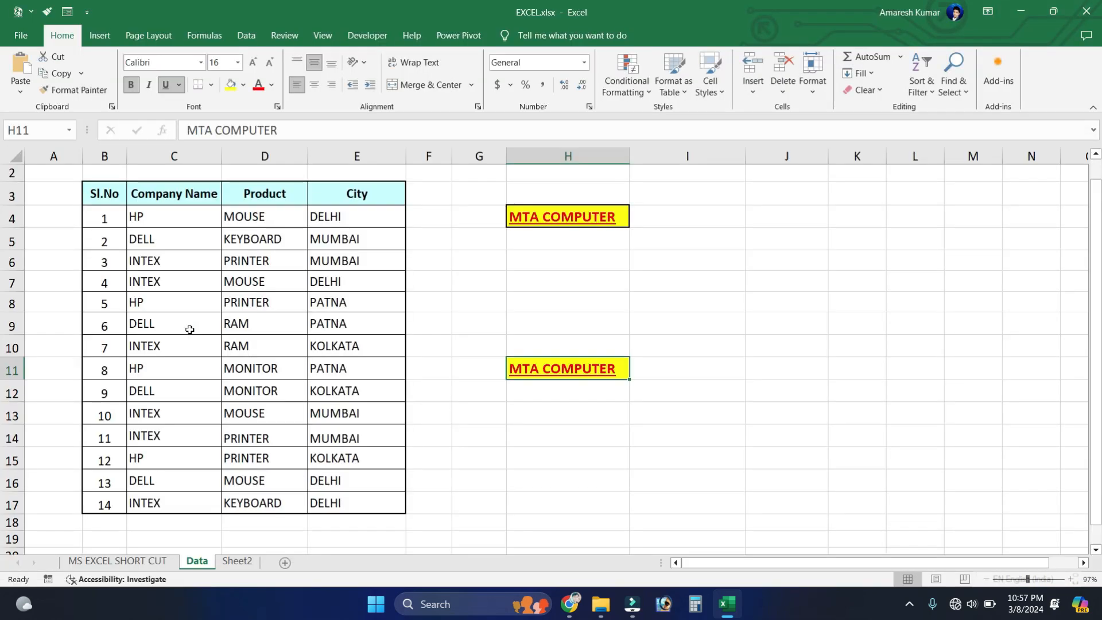
- Create a new blank workbook and close it again
key(ctrl+n)
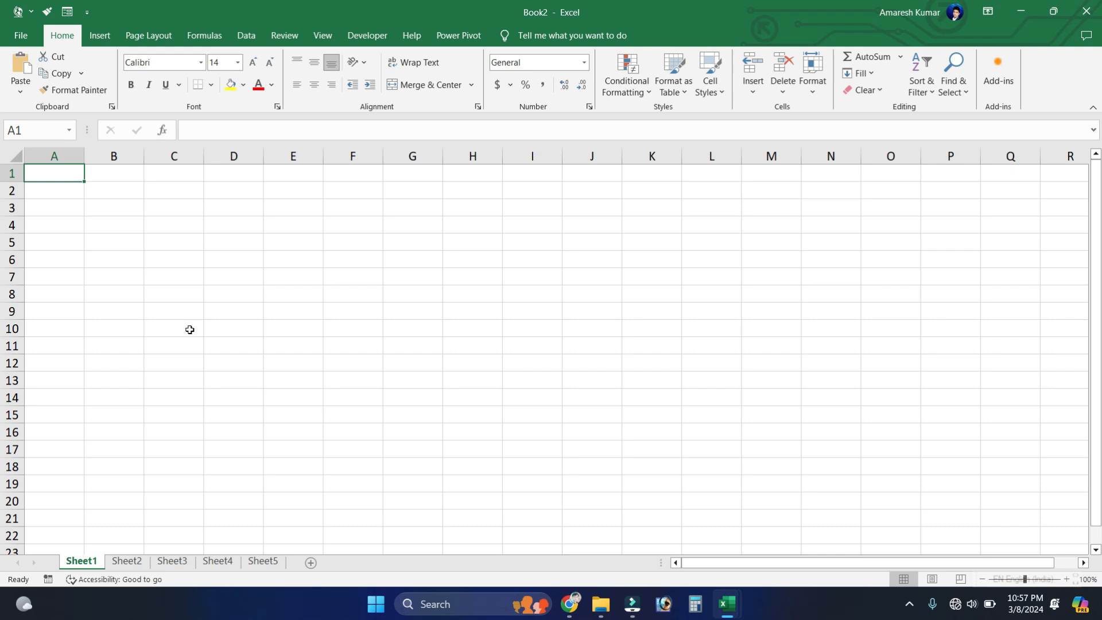
key(ctrl+w)
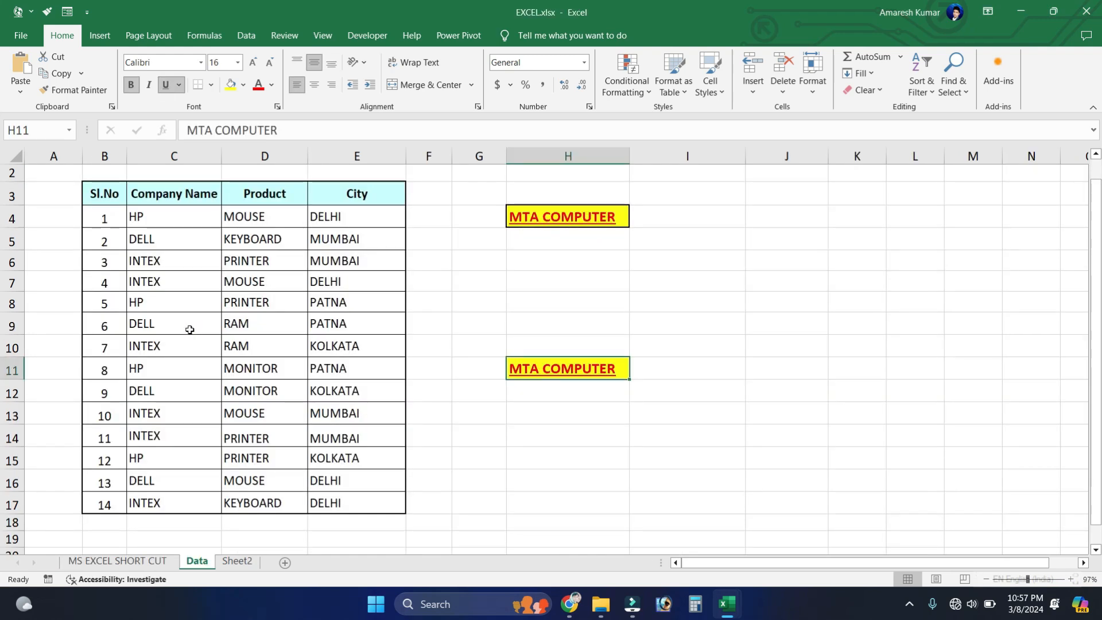
- Clear the MTA COMPUTER copy in H11 together with its formatting
drag(529, 283, 731, 298)
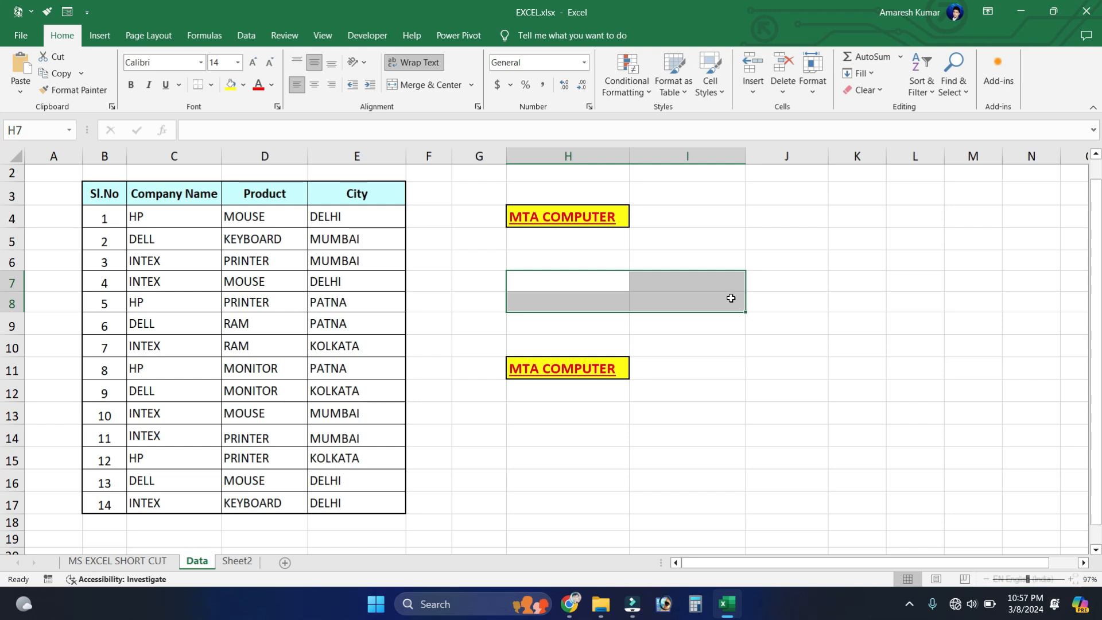
click(640, 302)
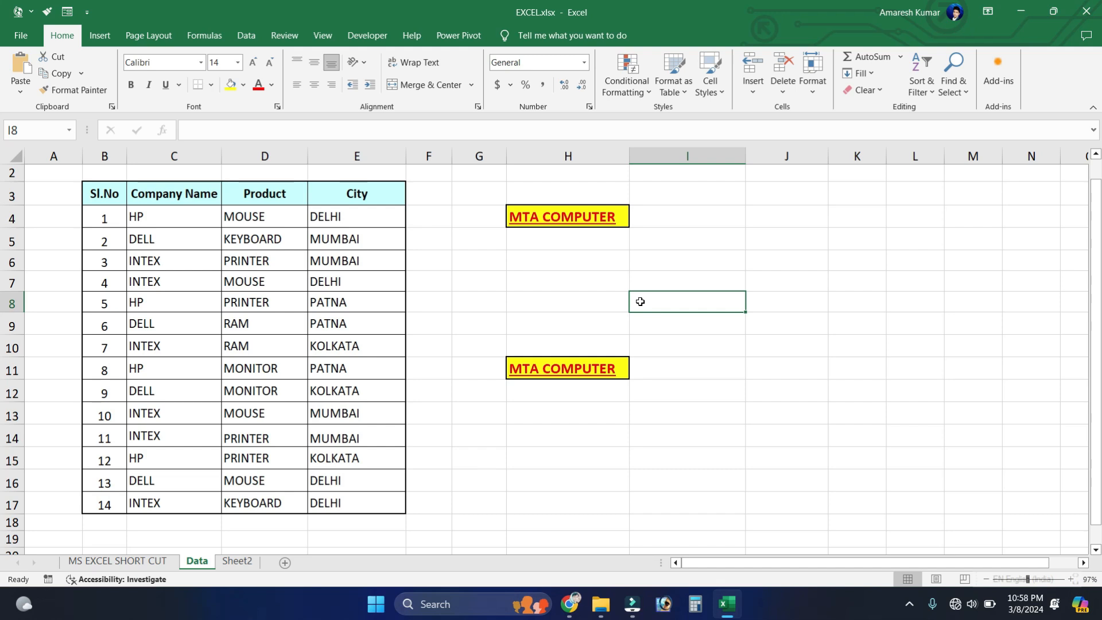
drag(540, 342, 538, 370)
click(554, 257)
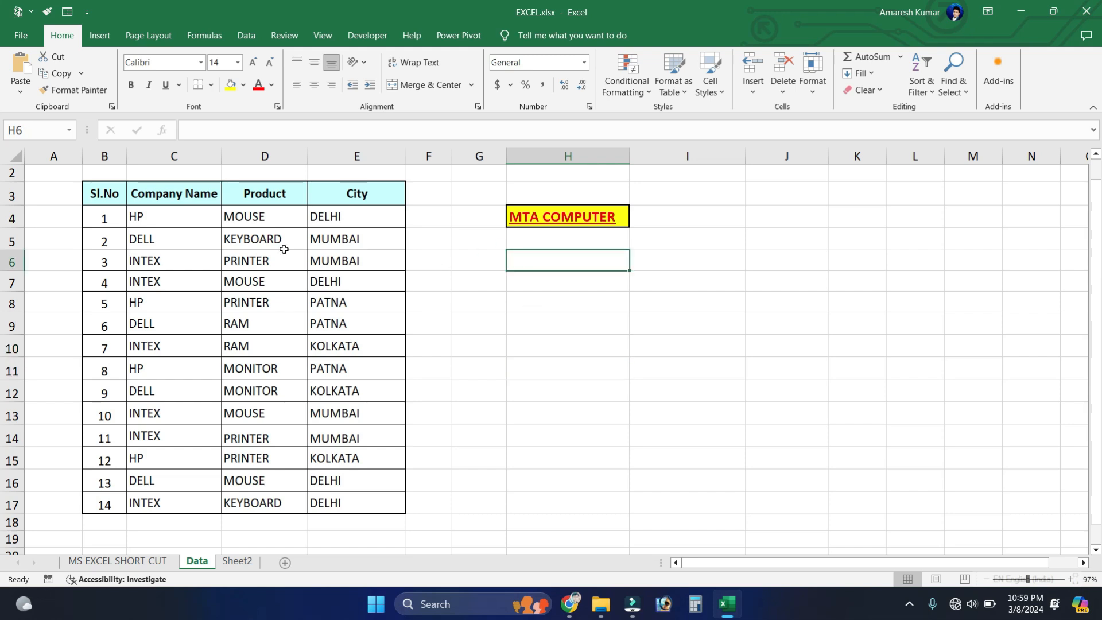
- Delete the city entries in E4:E9 and undo the deletion, two times in a row
drag(319, 217, 317, 328)
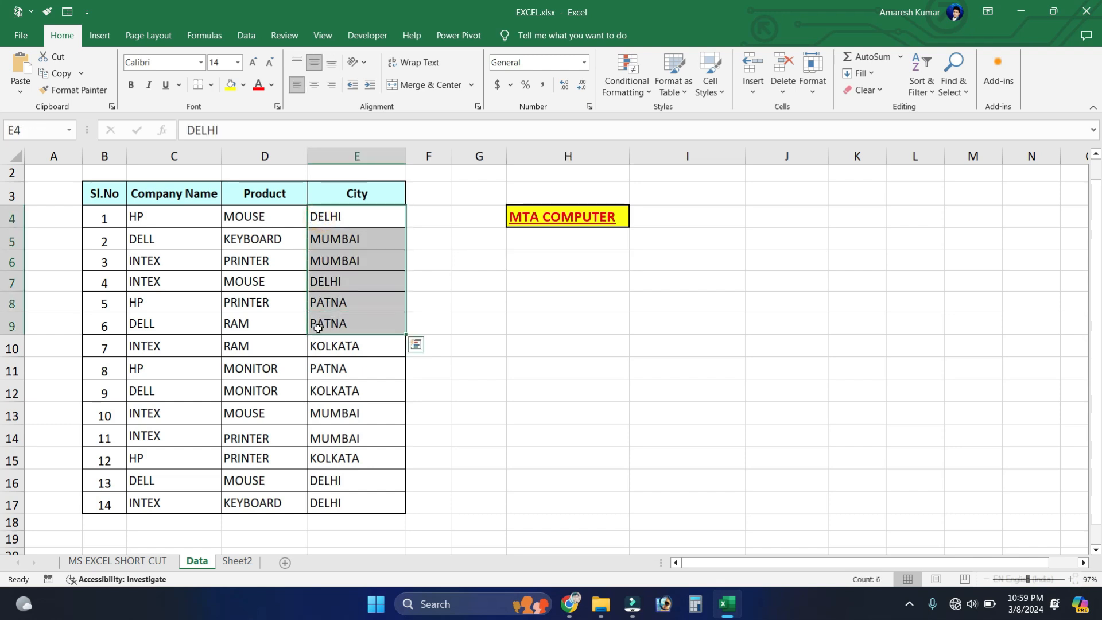
key(Delete)
click(326, 295)
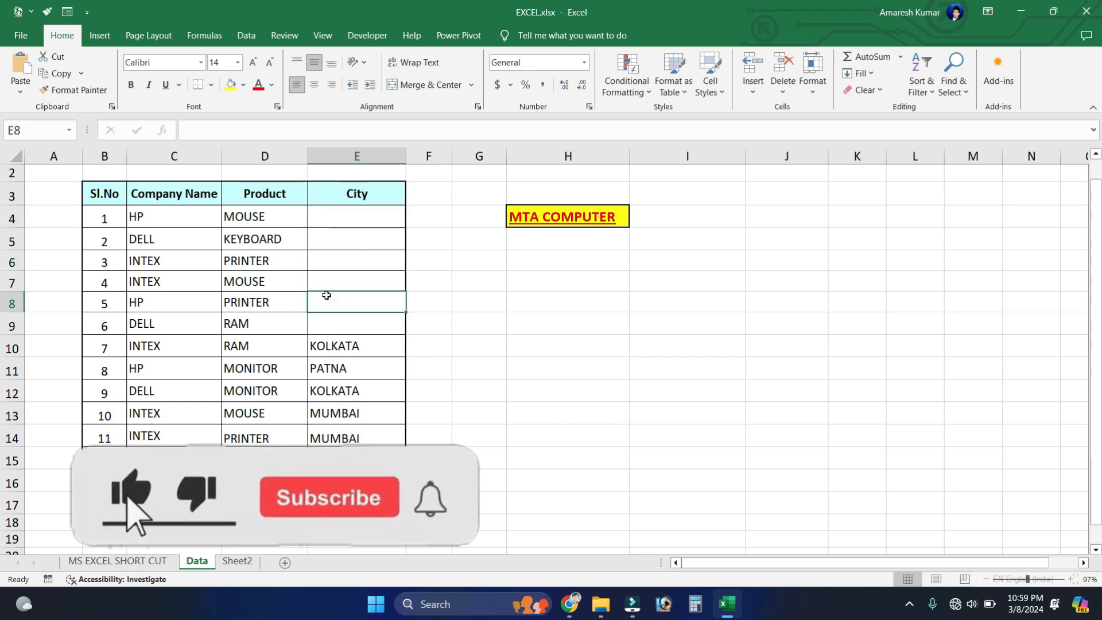
key(ctrl+z)
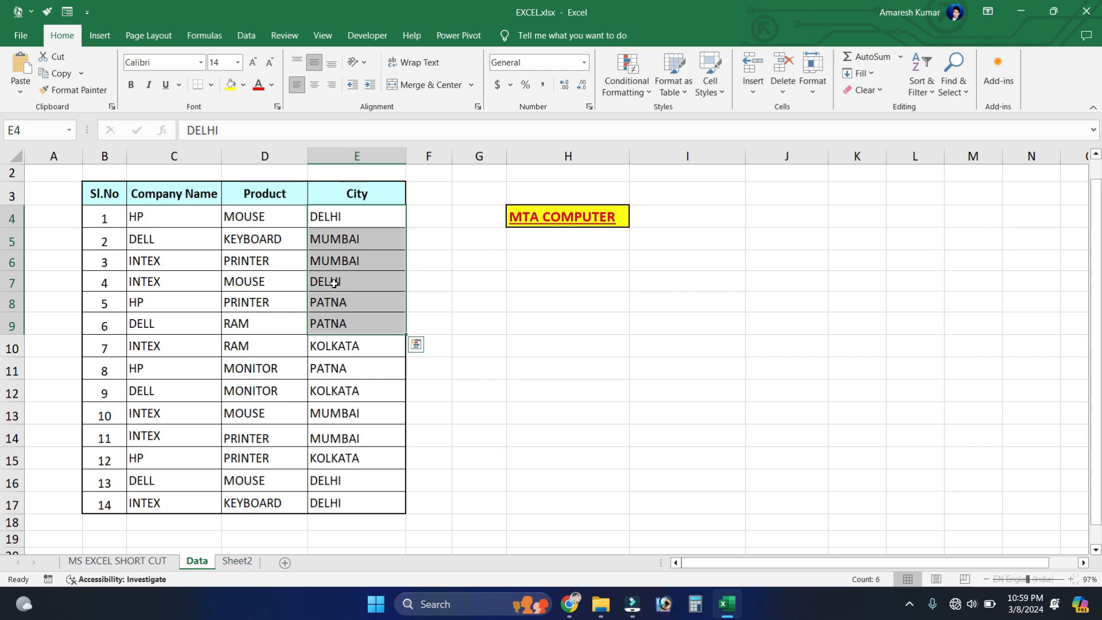
key(Delete)
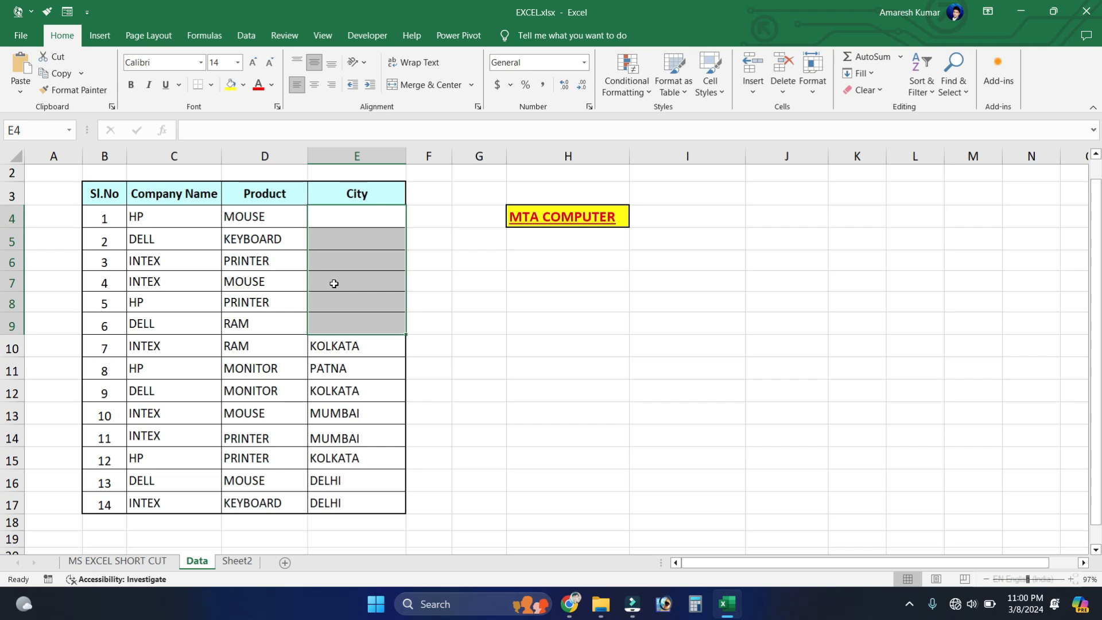
key(ctrl+z)
click(423, 266)
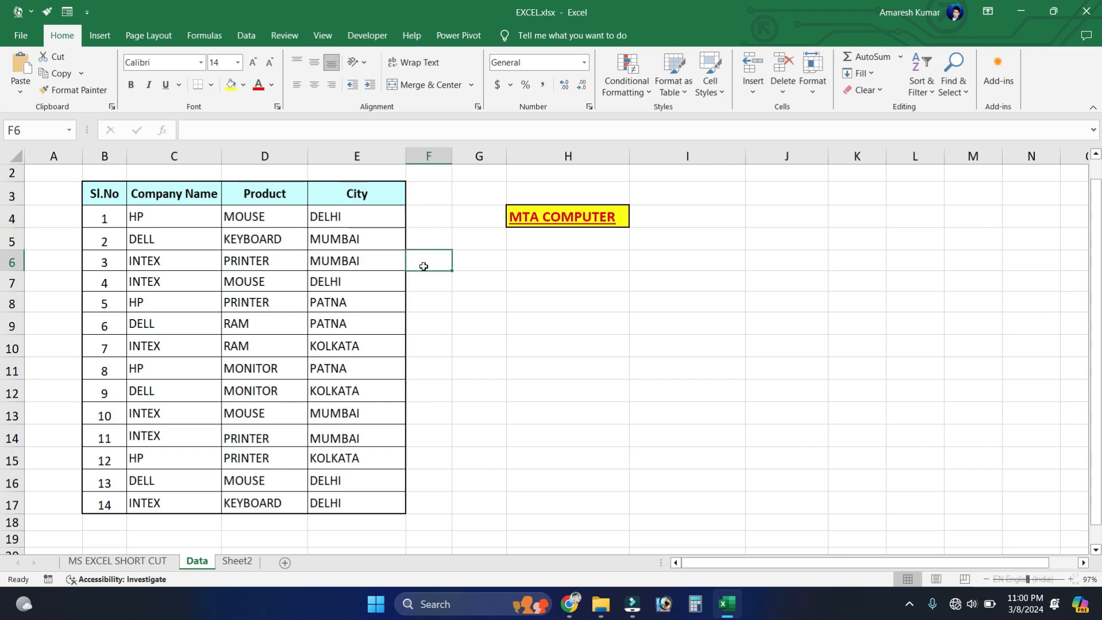